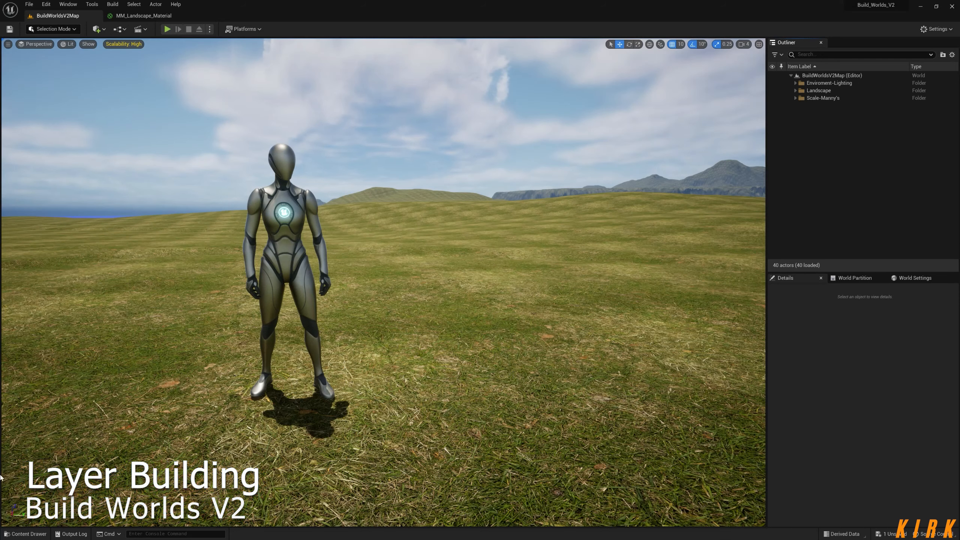
Open the MF_Master_Layer material function from the 0_Master folder inside the landscape shader's Layers folder.
click(20, 534)
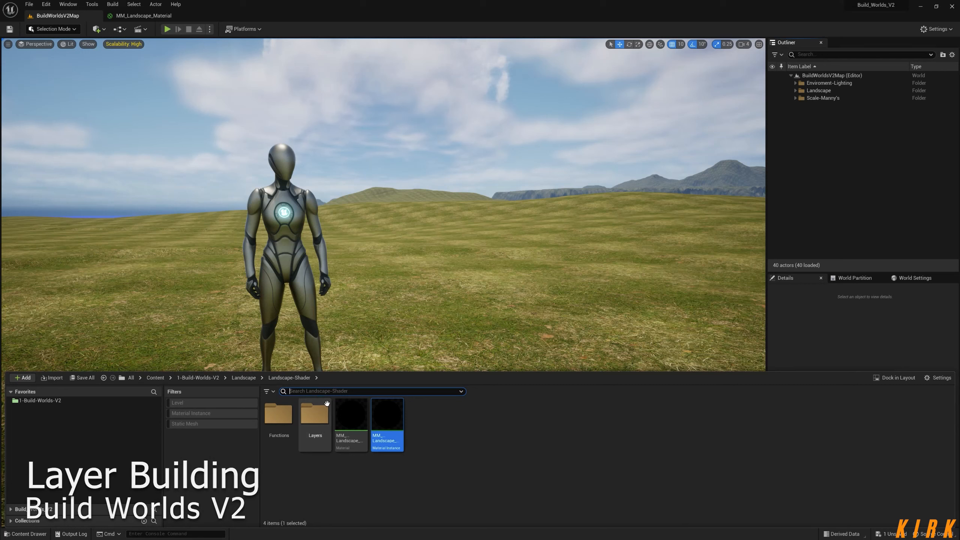
double_click(322, 420)
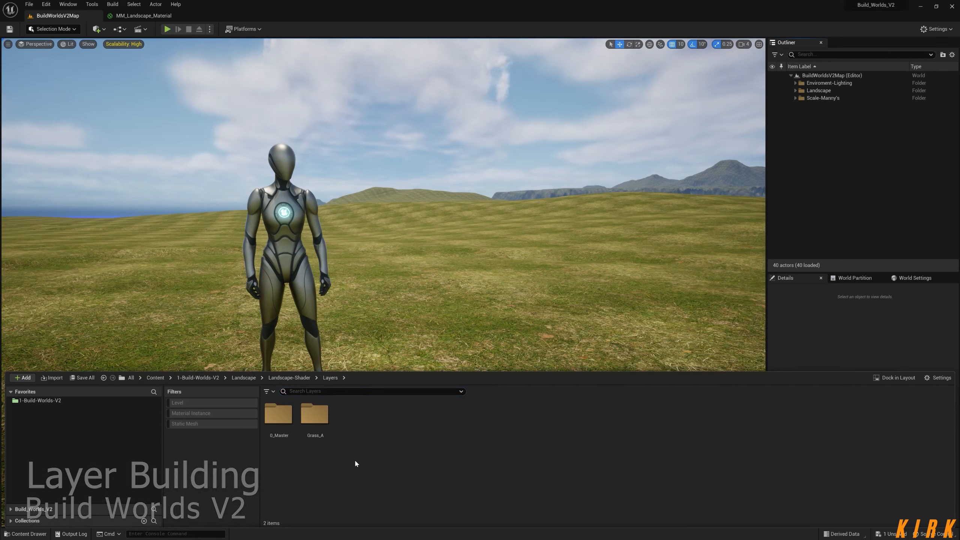
double_click(276, 417)
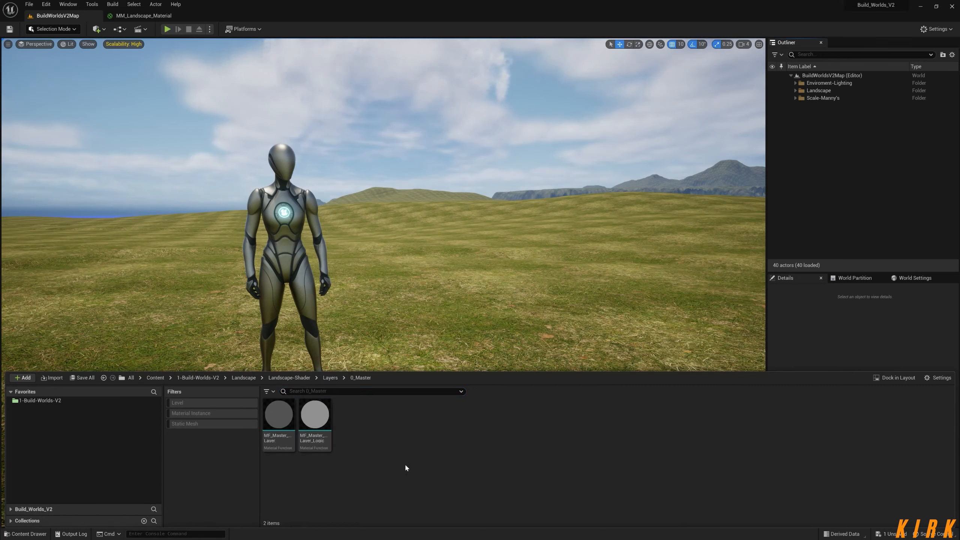
double_click(275, 417)
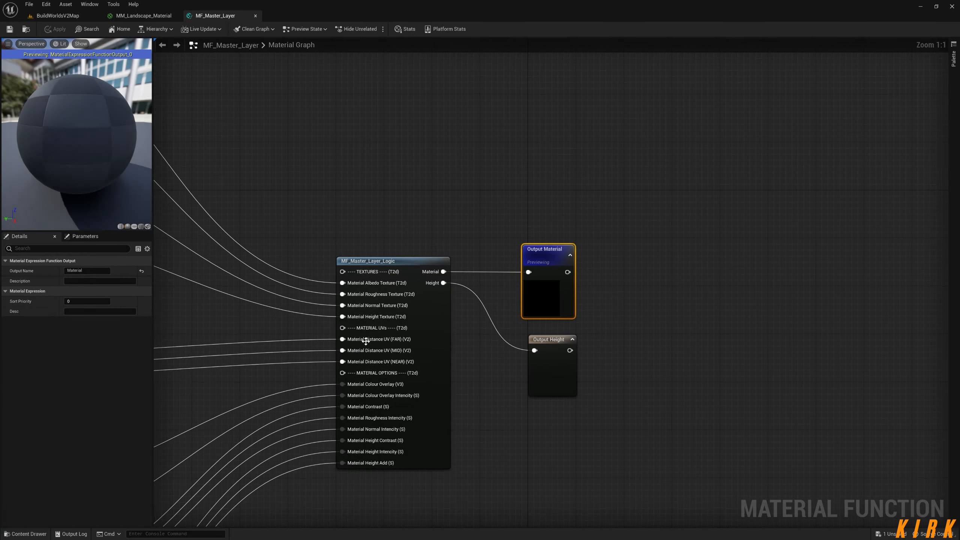
Examine the Material Textures, Material UVs and Material Options groups and their connections to the MF_Master_Layer_Logic node.
scroll(600, 281, down, 3)
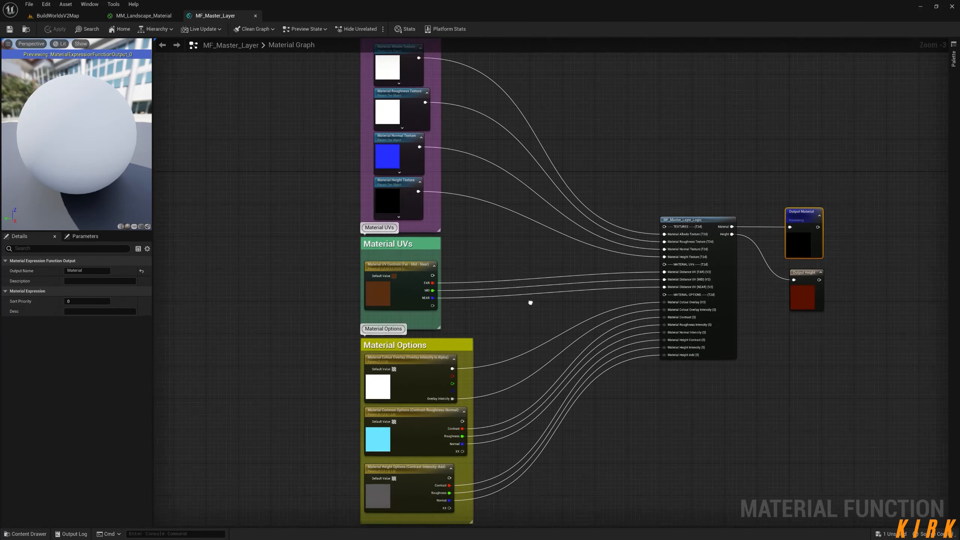
scroll(572, 297, up, 2)
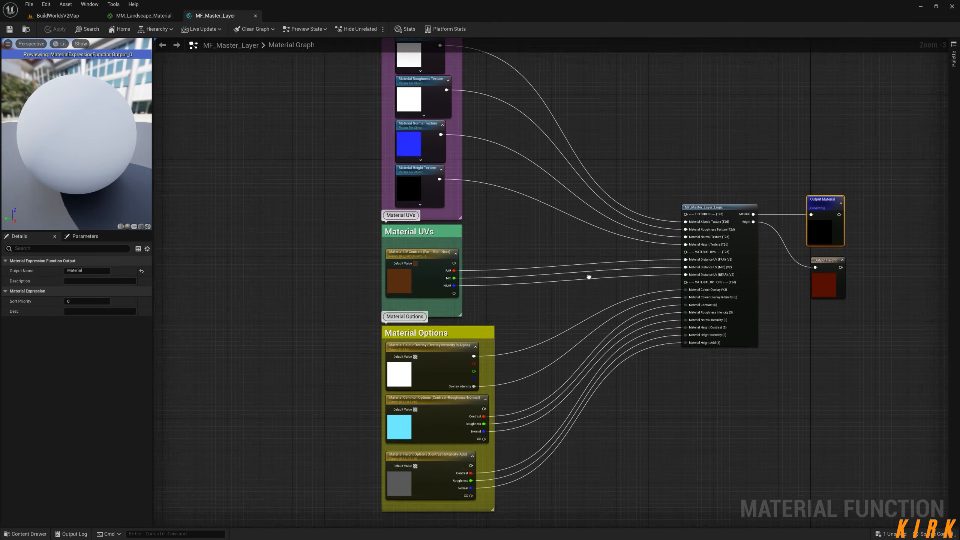
right_drag(490, 184, 585, 367)
drag(559, 100, 359, 354)
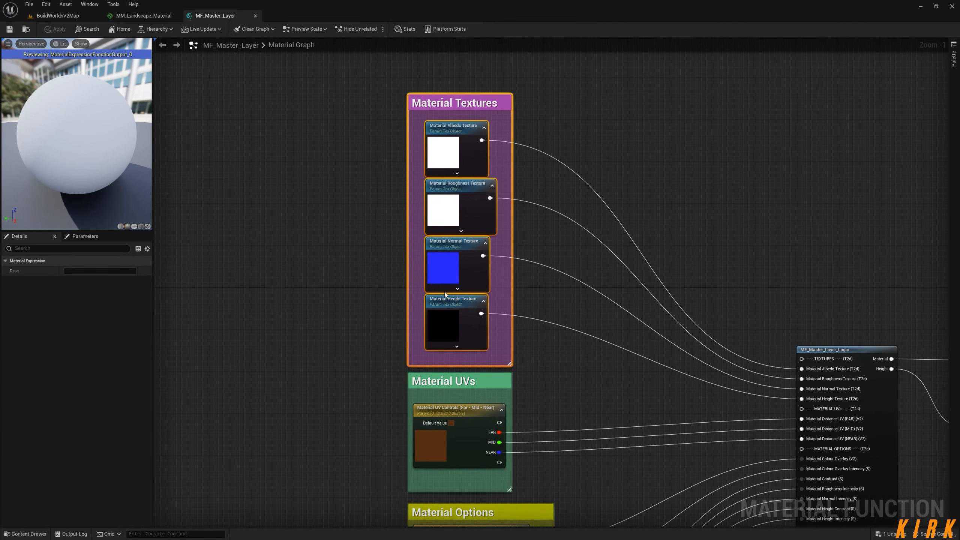
click(594, 308)
right_drag(639, 464, 657, 228)
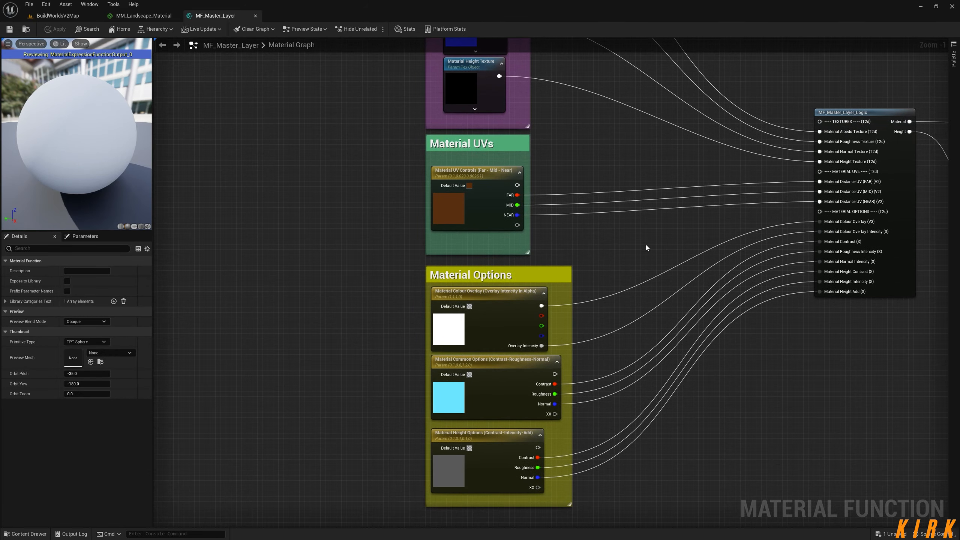
right_drag(651, 279, 641, 249)
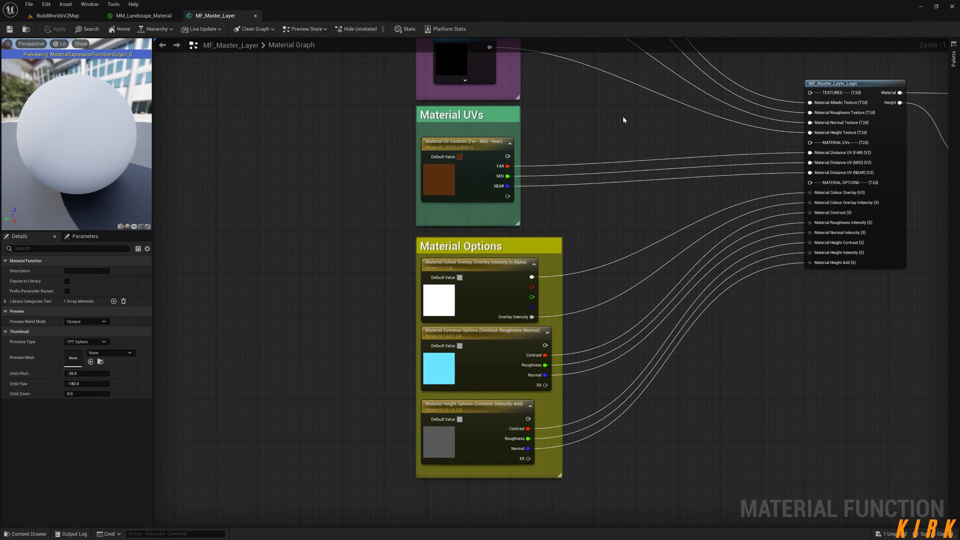
drag(629, 143, 317, 509)
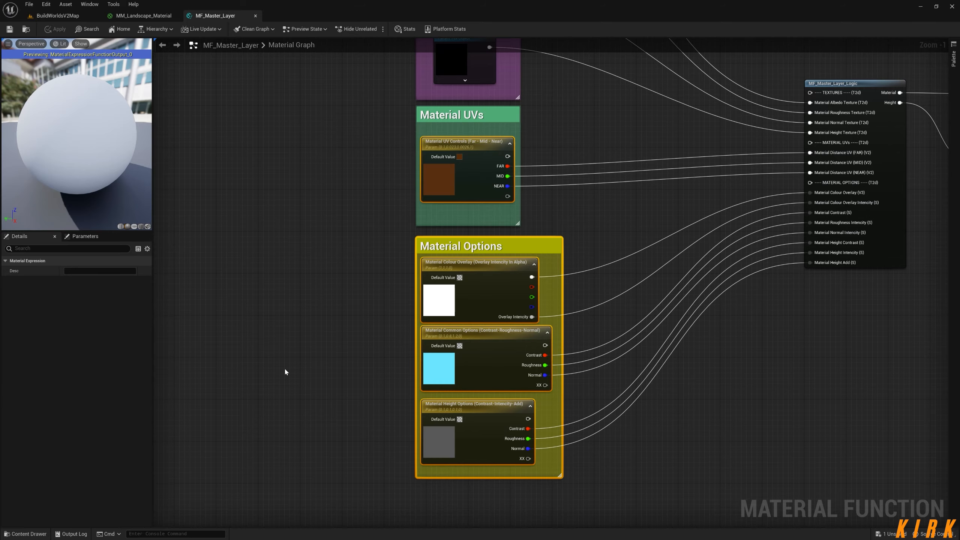
click(284, 371)
Add two scalar parameters named SSS and S in the empty area beside the Material UVs group.
right_drag(282, 376, 406, 383)
key(s)
click(359, 174)
text(SSS)
click(356, 237)
key(s)
click(356, 237)
text(S)
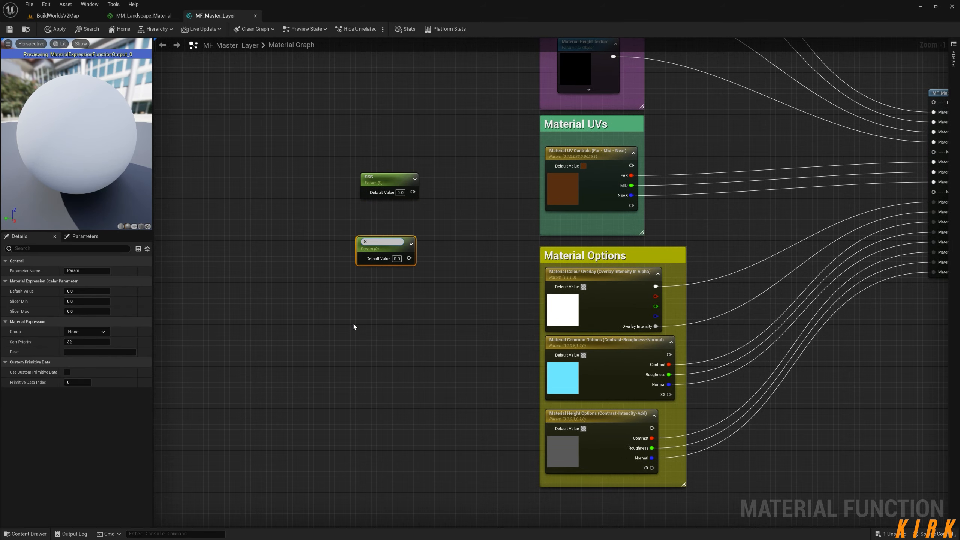
Add two more scalar parameters, both named SSSSSS, below the first two and separate them so they do not overlap.
click(358, 314)
key(s)
click(365, 312)
text(ssssss)
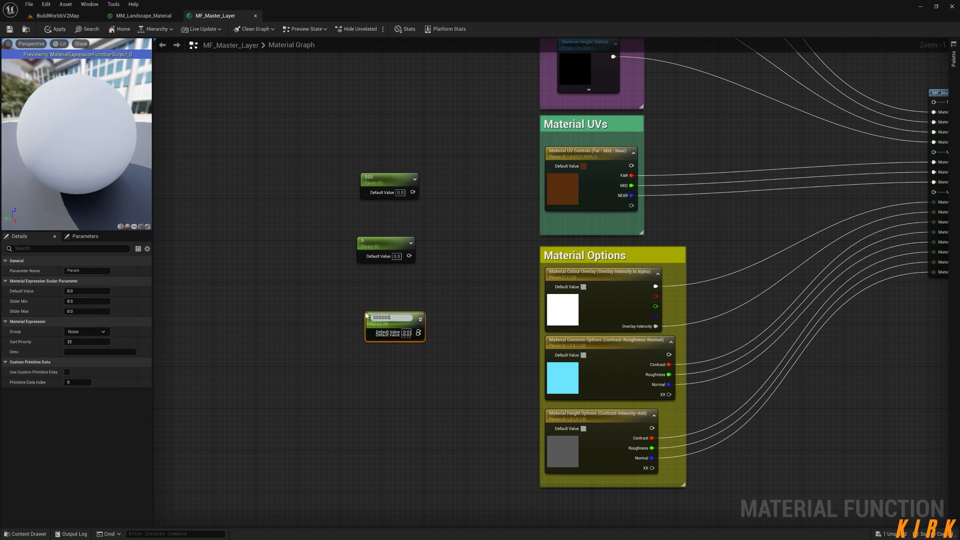
click(353, 388)
drag(405, 321, 400, 359)
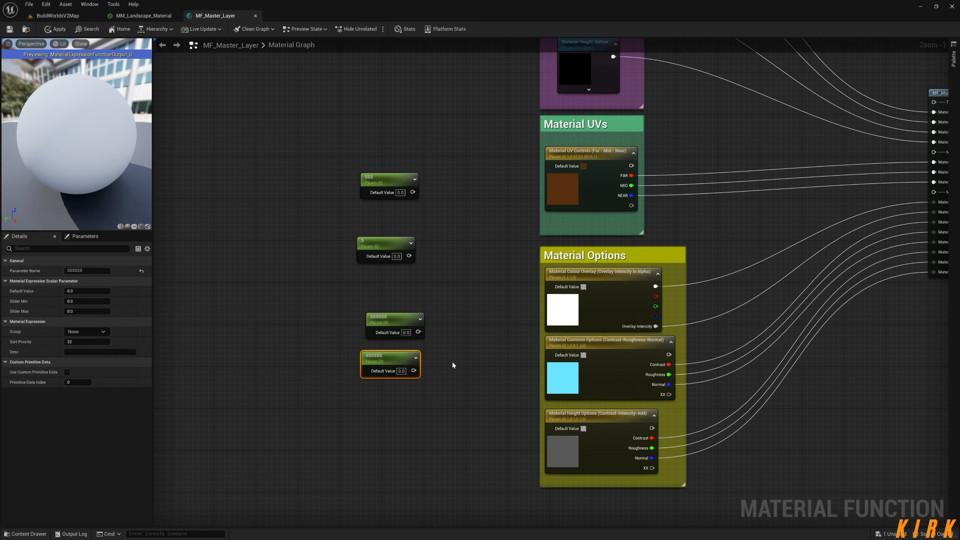
Move all four scalar parameters together farther left, away from the Material UVs and Material Options groups.
right_drag(468, 318, 330, 315)
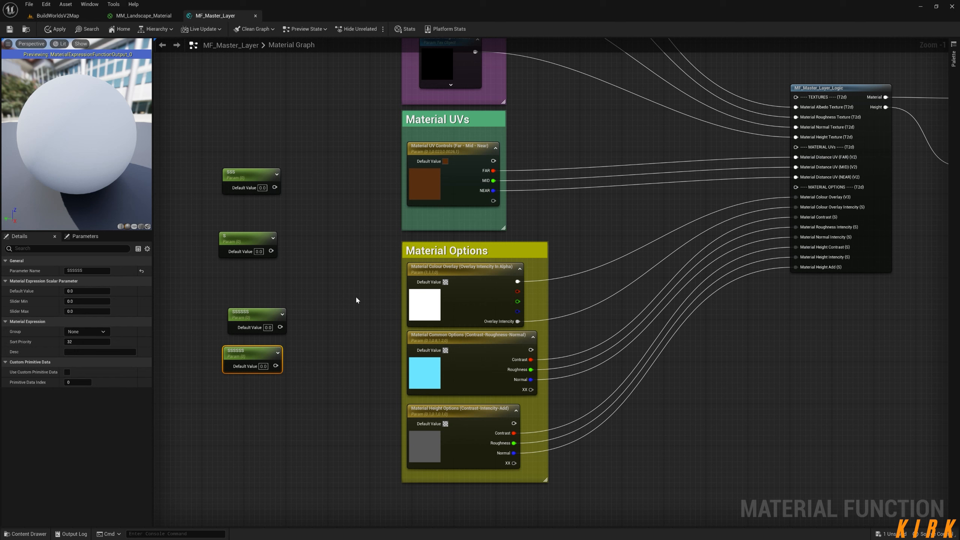
right_drag(301, 273, 422, 255)
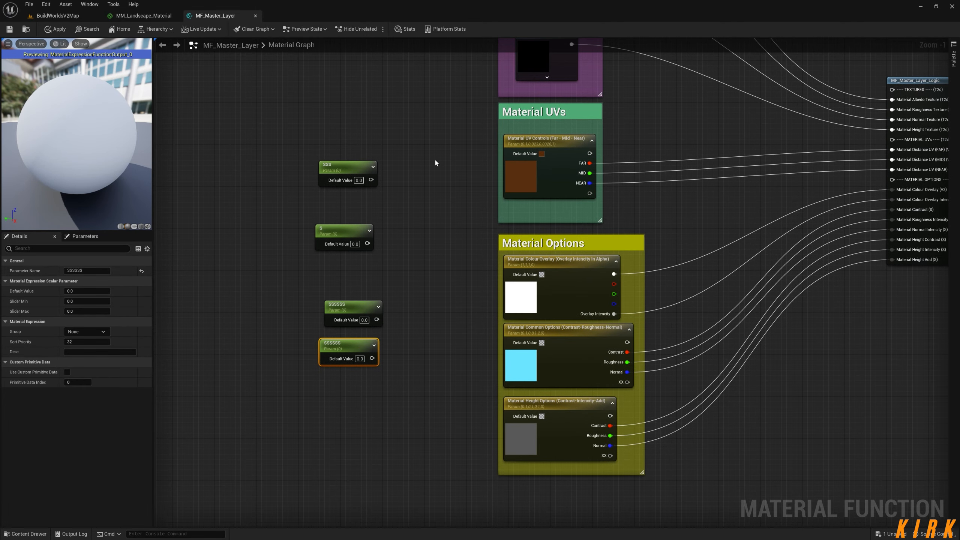
right_drag(437, 312, 368, 310)
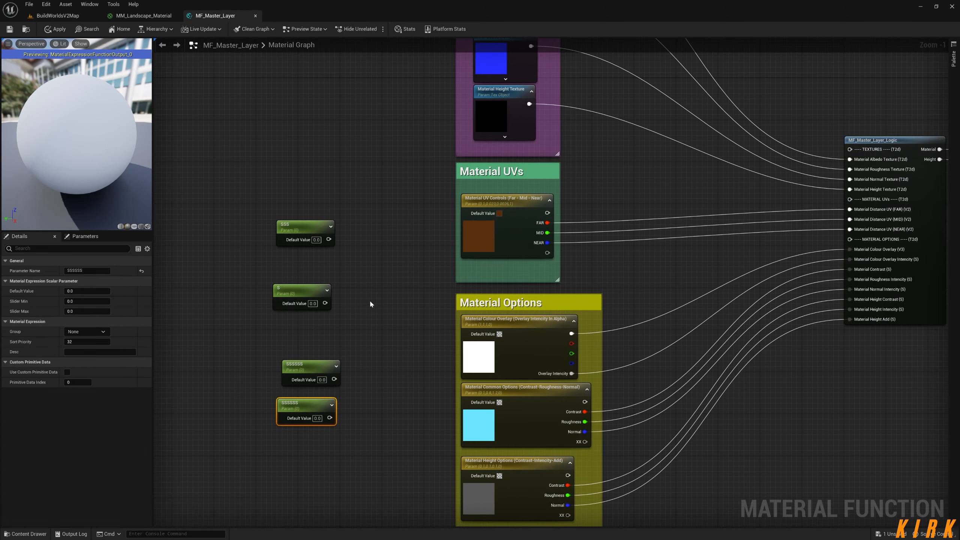
drag(367, 211, 225, 490)
drag(317, 405, 196, 410)
right_drag(302, 350, 372, 368)
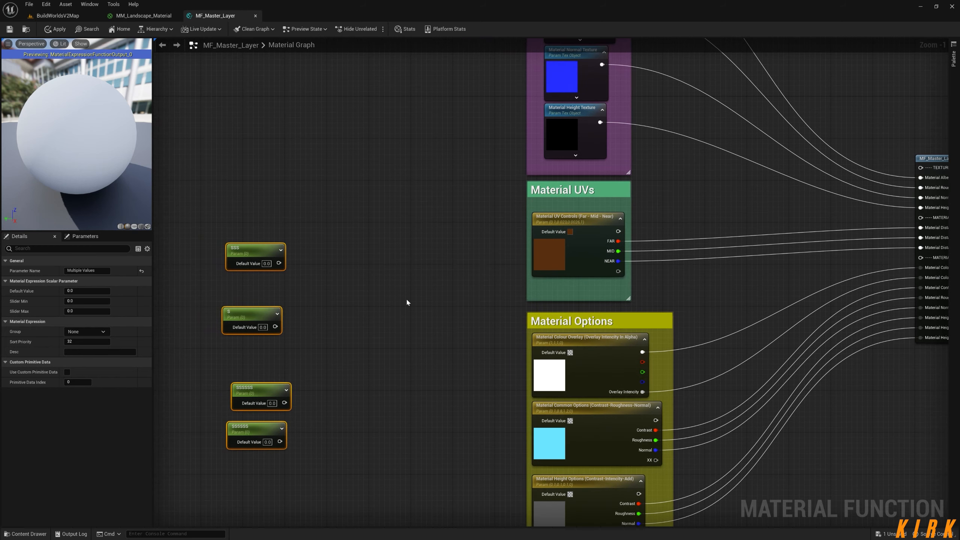
click(412, 327)
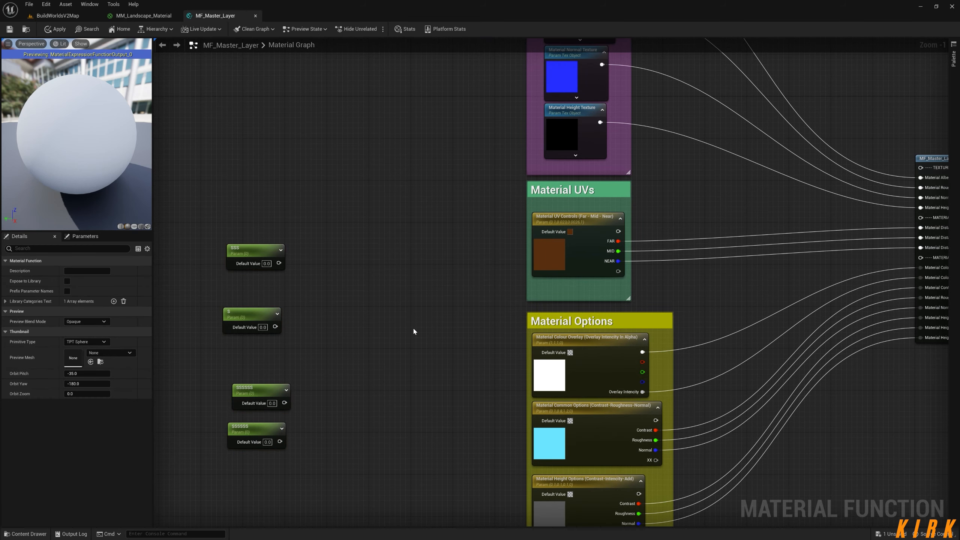
Add a Constant4Vector node beside the SSS parameter and convert it to a vector parameter with the default name Param.
click(339, 254)
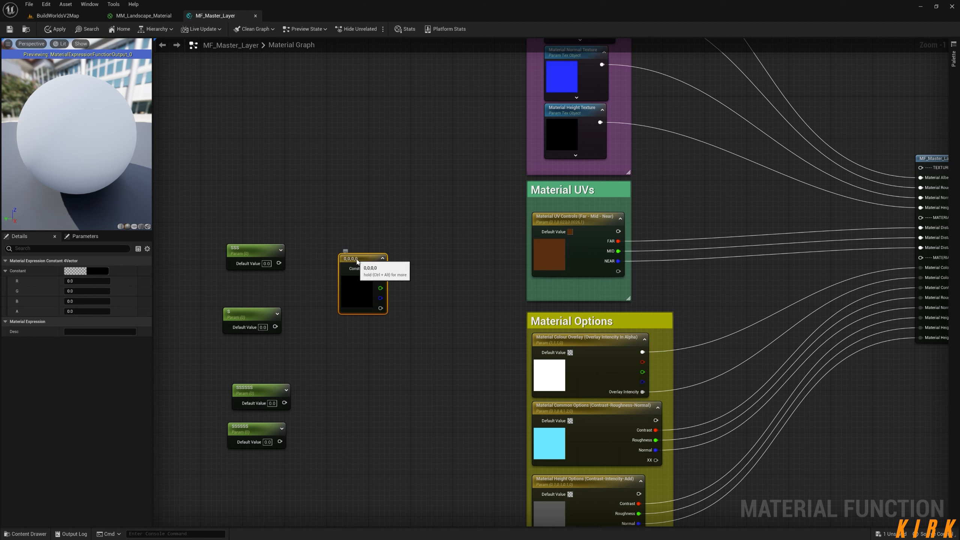
drag(357, 261, 355, 251)
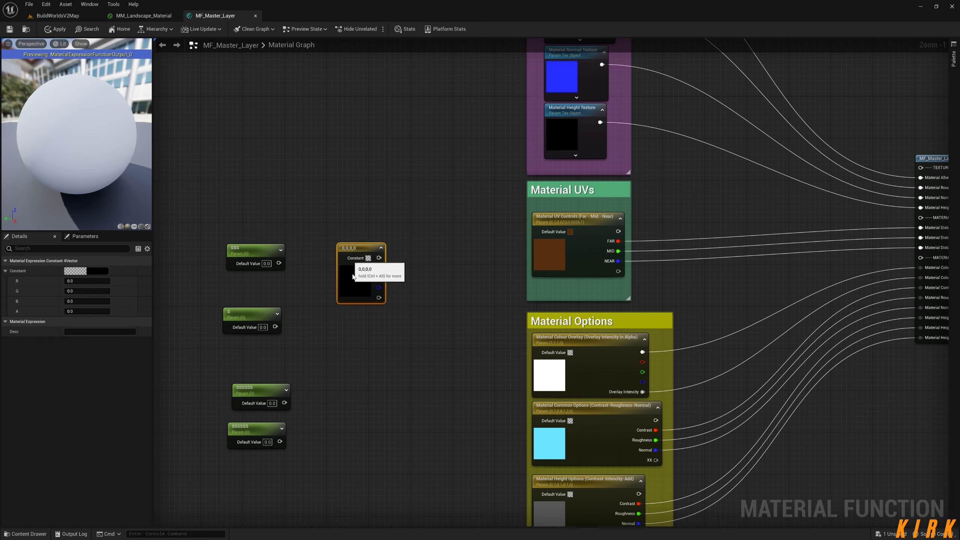
right_click(361, 250)
click(382, 262)
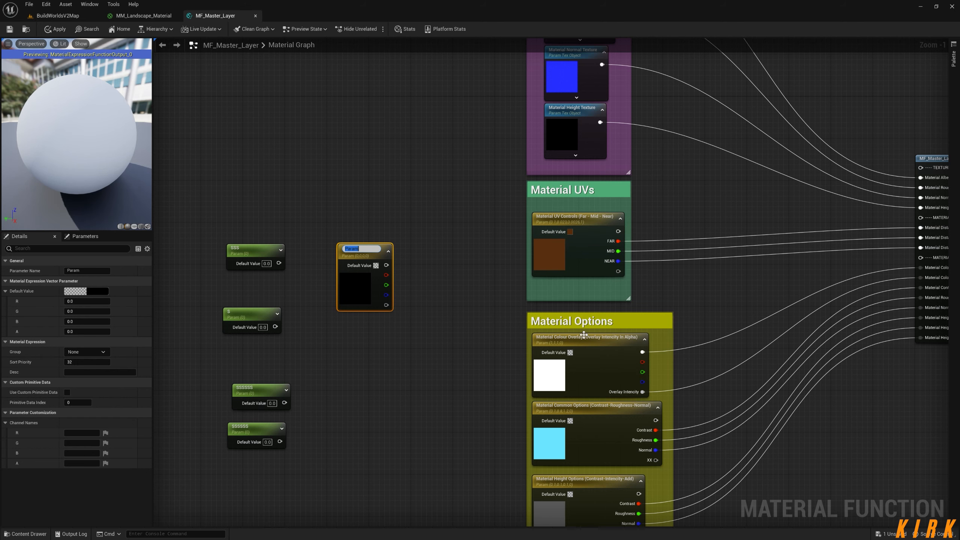
click(441, 350)
Examine how the Material Options vector parameters' channels feed the logic node's inputs, compared with the separate scalar parameters.
right_drag(440, 350, 386, 286)
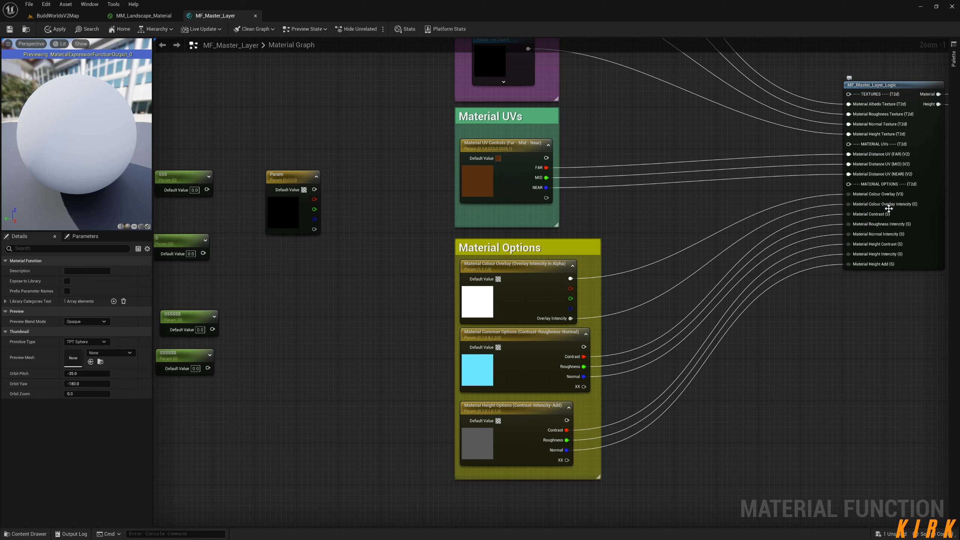
right_drag(617, 365, 606, 306)
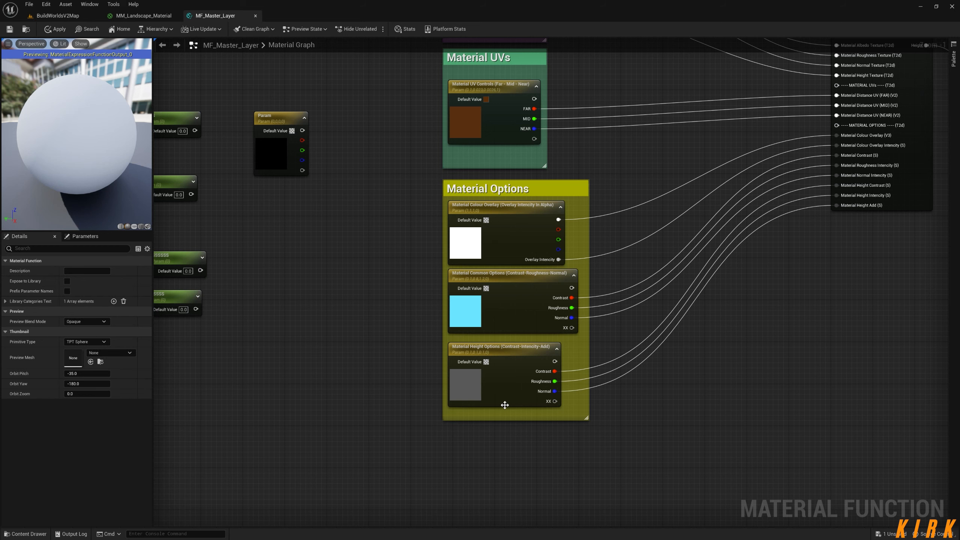
right_drag(478, 452, 501, 416)
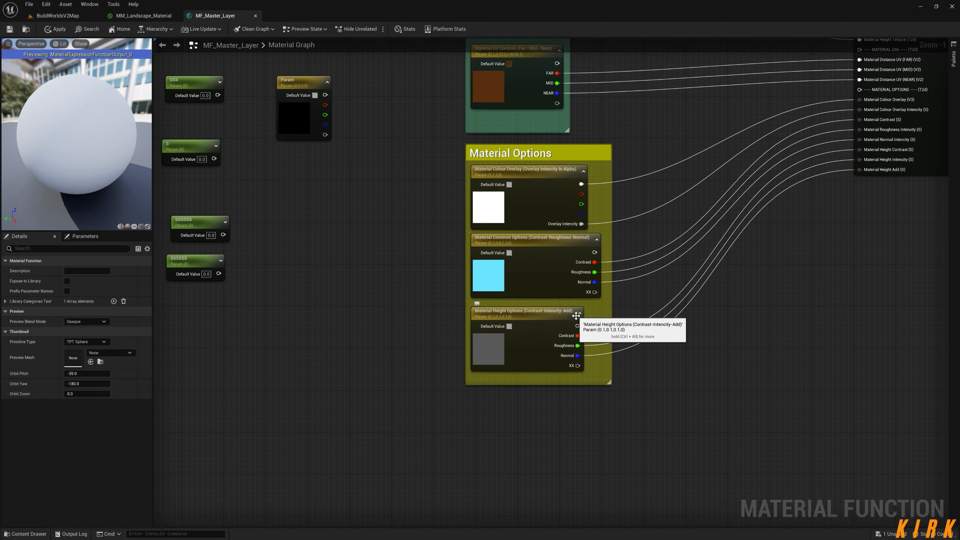
right_drag(336, 292, 397, 388)
drag(356, 228, 377, 254)
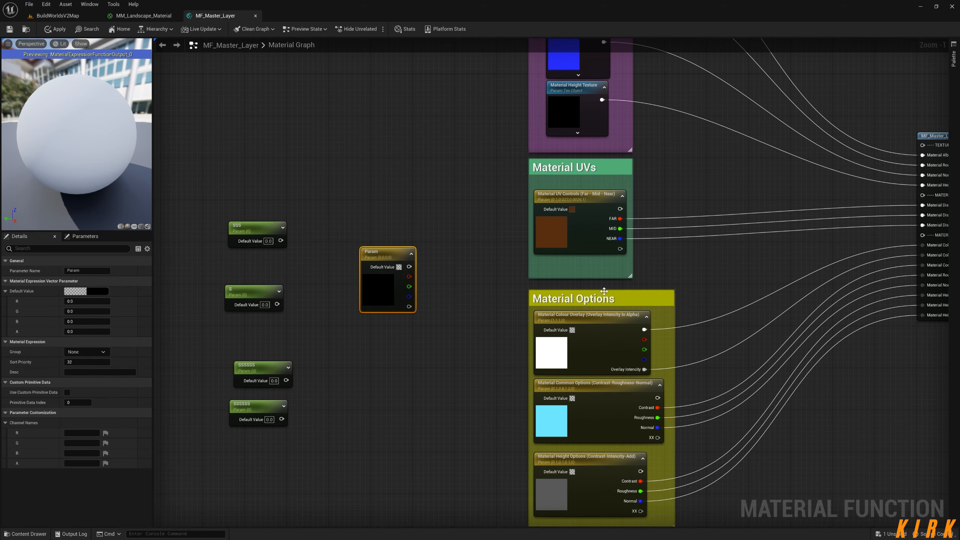
right_drag(688, 313, 493, 335)
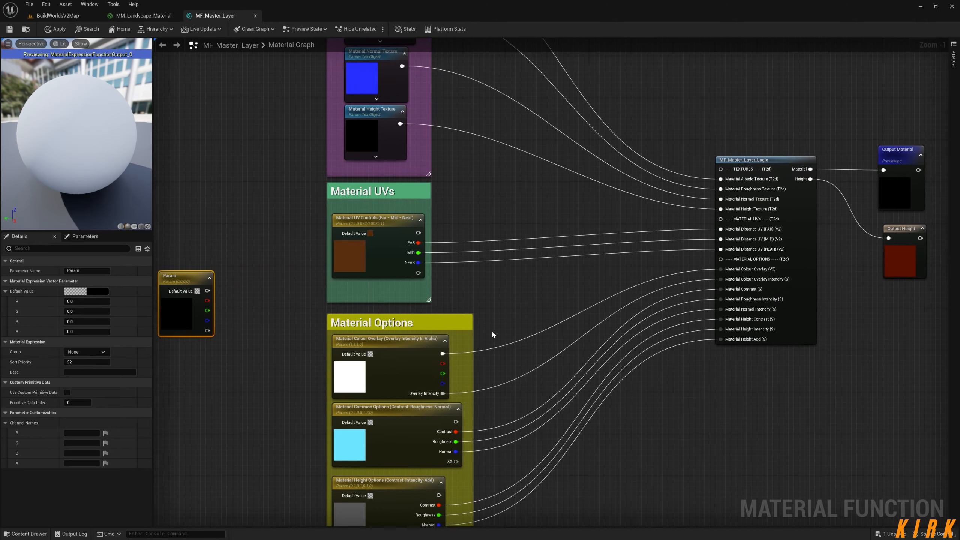
right_drag(656, 328, 676, 218)
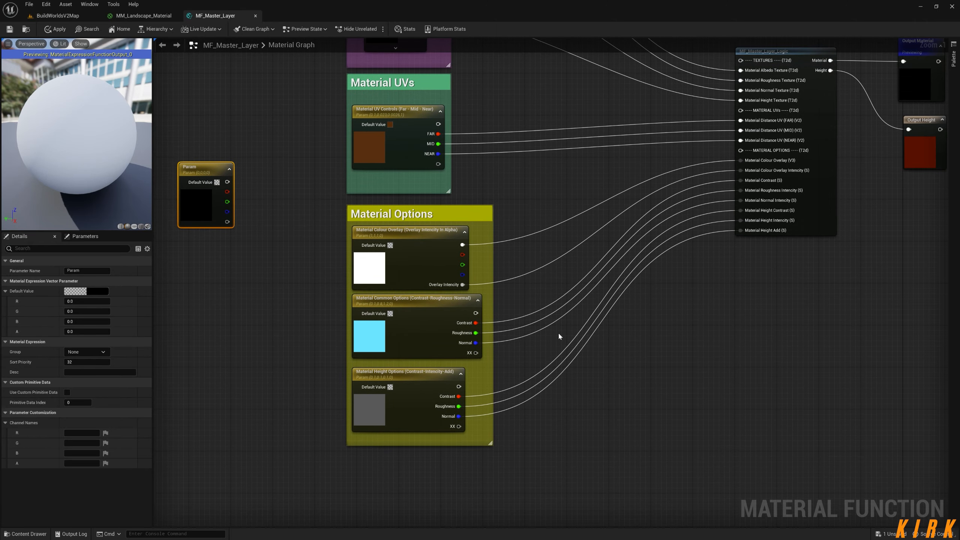
right_drag(550, 317, 734, 311)
click(424, 260)
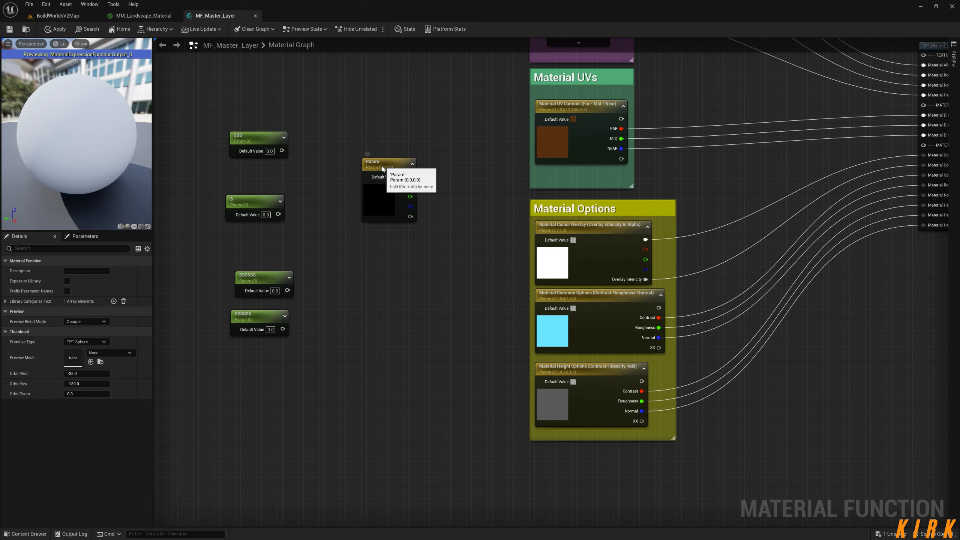
Move the Param vector node closer to the scalar parameters and expand the Channel Names in its parameter customization.
drag(383, 169, 366, 185)
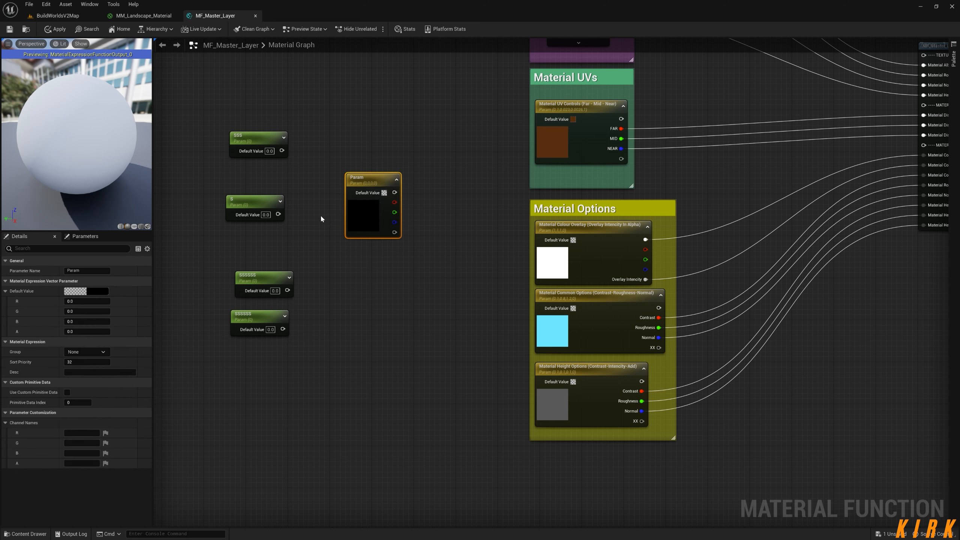
click(6, 413)
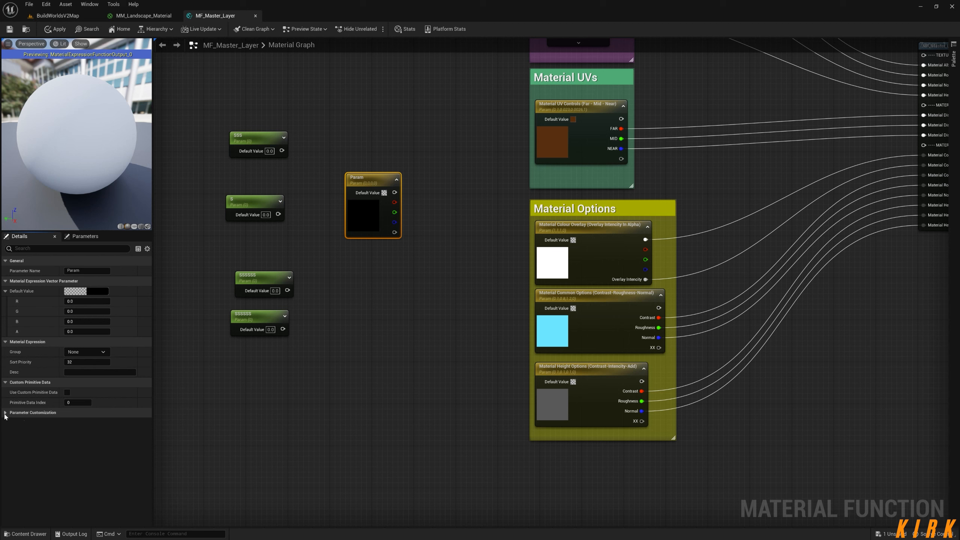
click(6, 414)
click(6, 423)
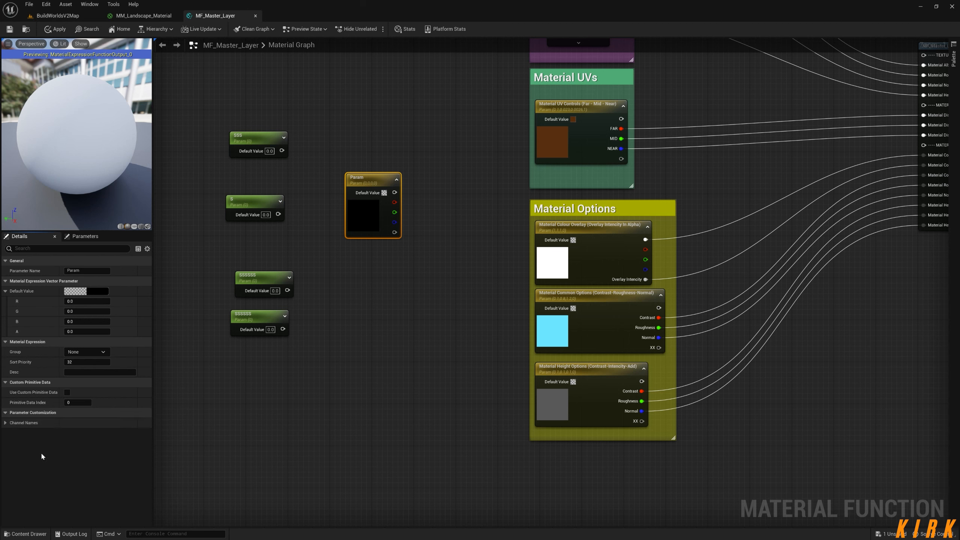
click(5, 422)
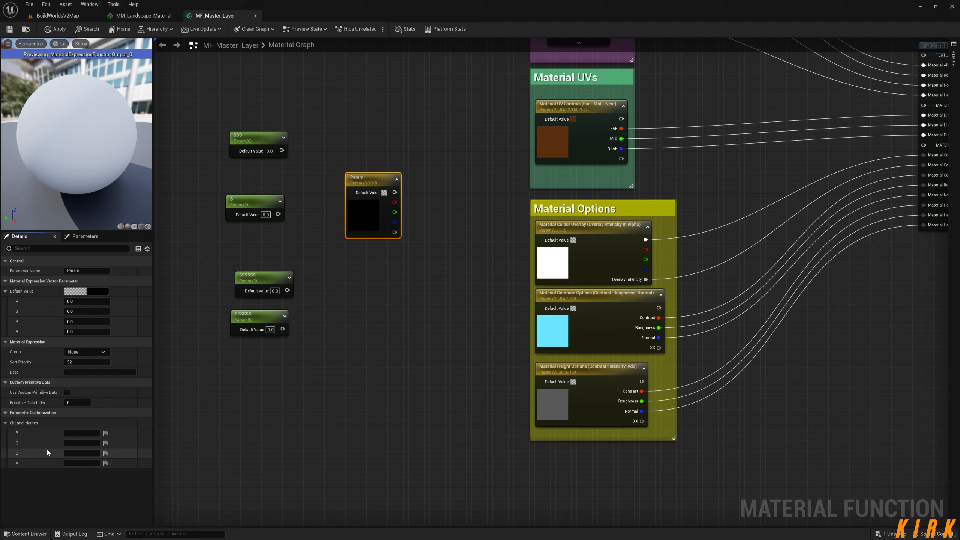
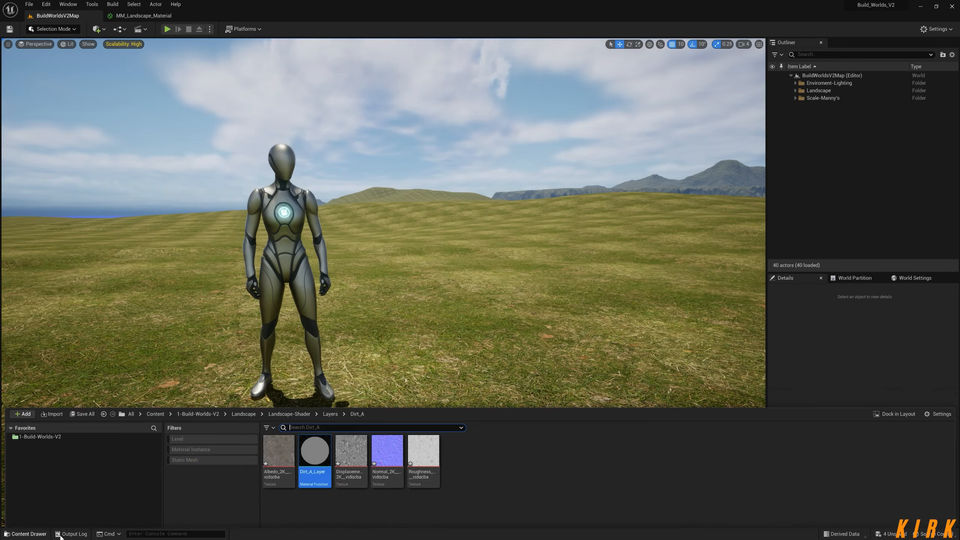
Browse up to the Landscape-Shader folder and switch to the MM_Landscape_Material graph showing the layer nodes and Layer Blend.
click(294, 377)
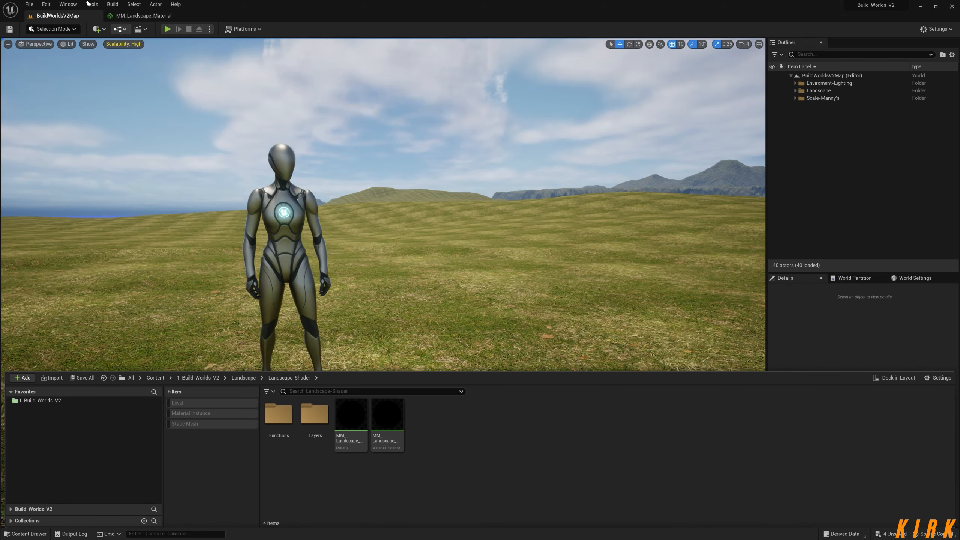
click(143, 16)
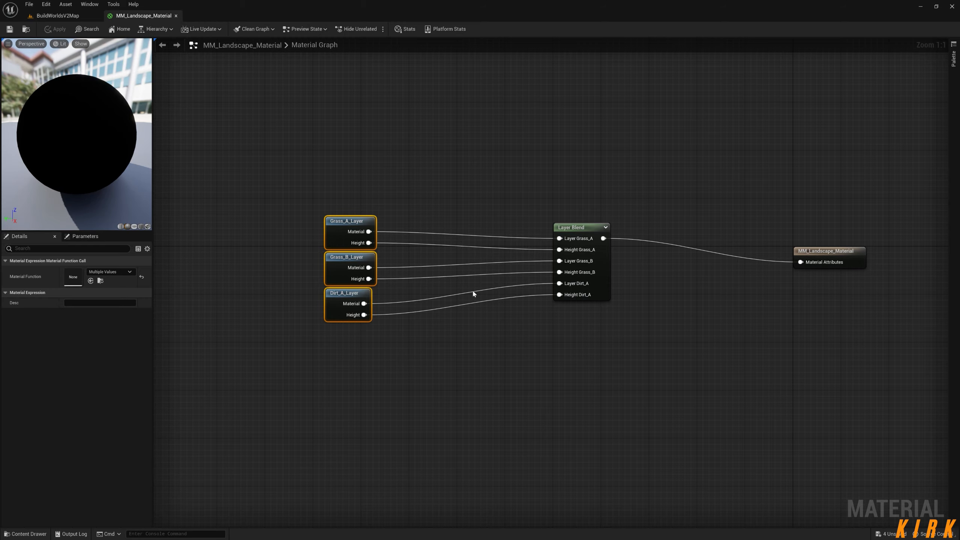
right_drag(495, 228, 535, 249)
scroll(534, 249, down, 3)
right_drag(694, 335, 648, 292)
scroll(501, 281, up, 2)
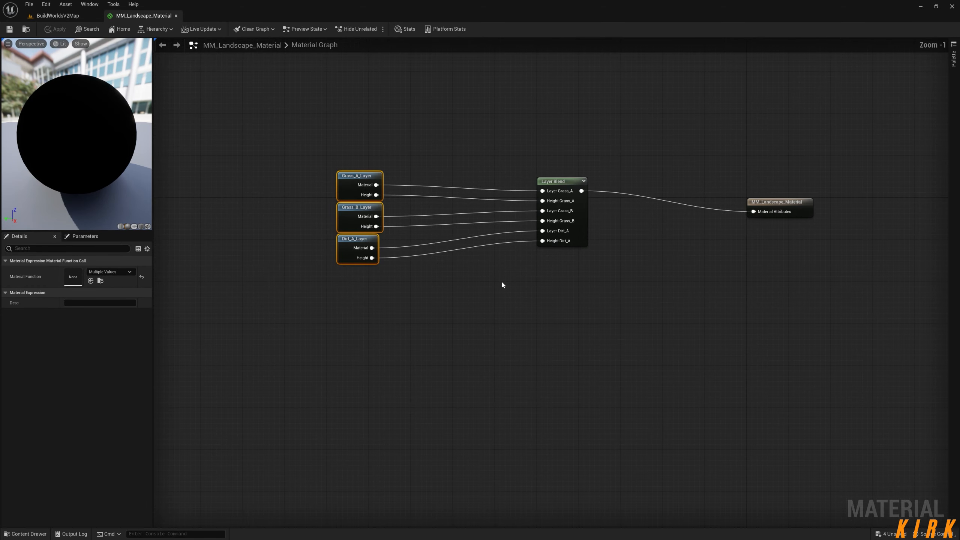
Move the three layer function nodes farther down and left of Layer Blend, and line Layer Blend up with the material output.
drag(349, 279, 245, 359)
click(475, 376)
right_drag(475, 374, 394, 402)
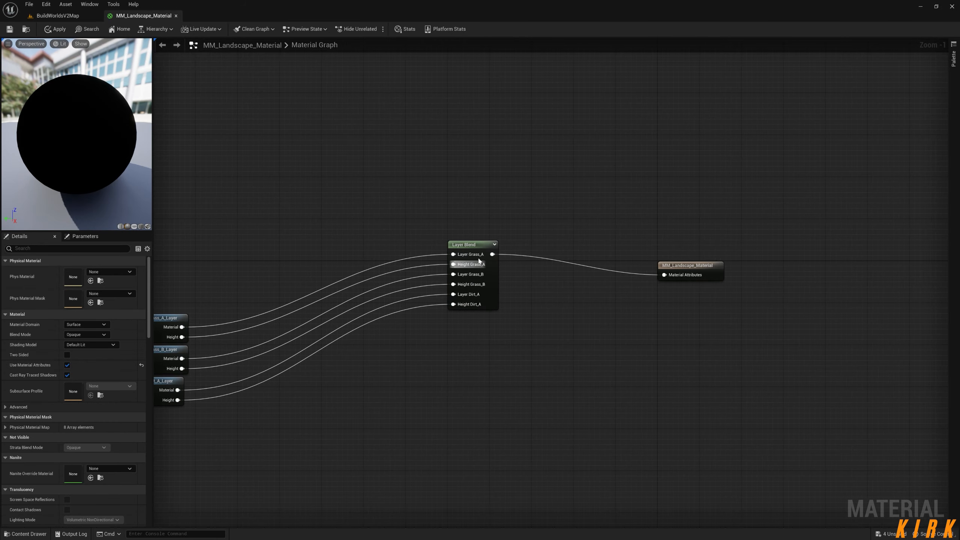
drag(479, 243, 499, 269)
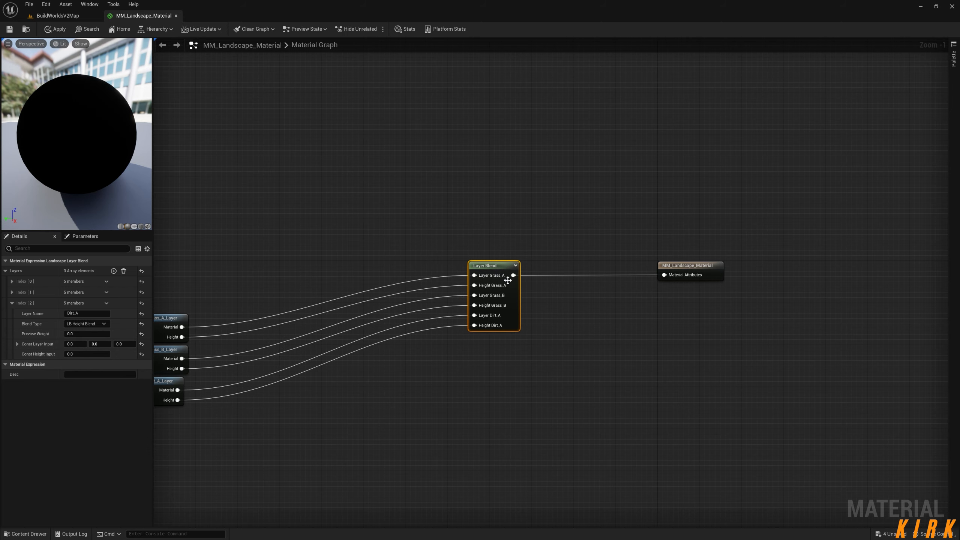
Examine how the Grass_A, Grass_B and Dirt_A layer nodes' Material and Height outputs feed the Layer Blend inputs.
right_drag(272, 247, 474, 324)
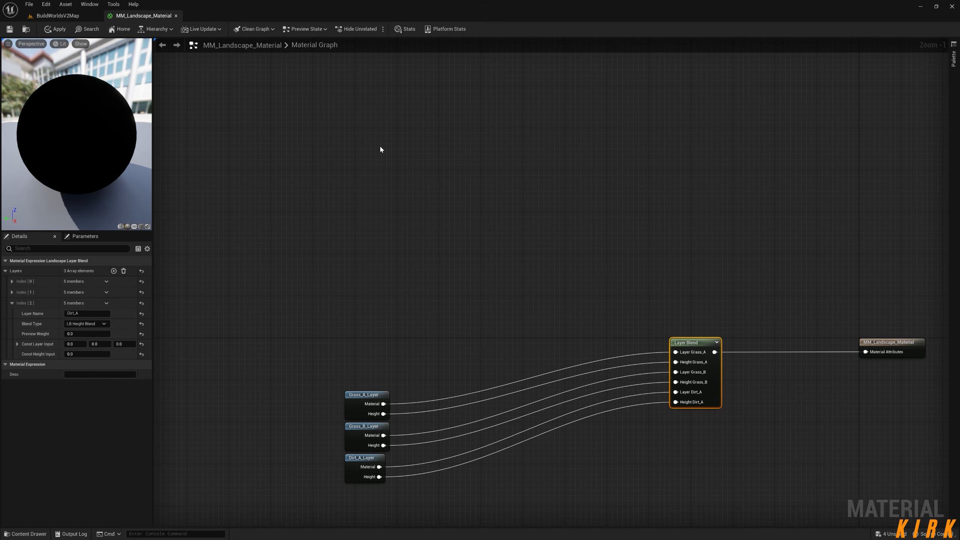
scroll(449, 194, down, 3)
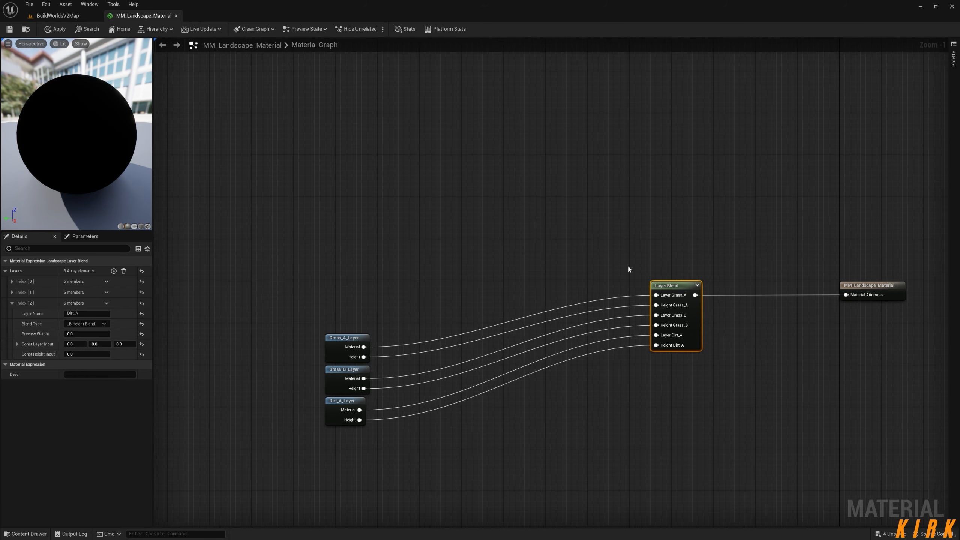
scroll(390, 161, up, 3)
right_drag(421, 207, 413, 122)
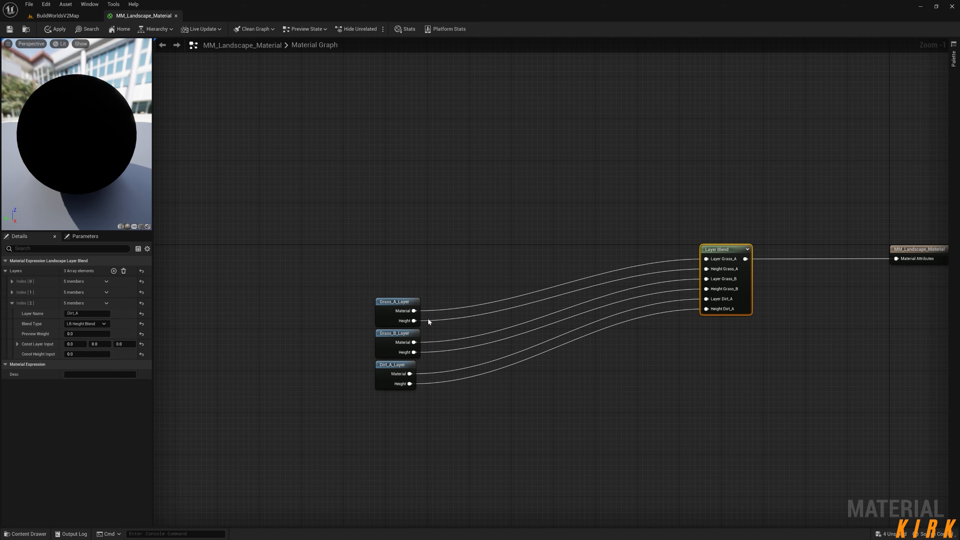
right_drag(490, 421, 513, 278)
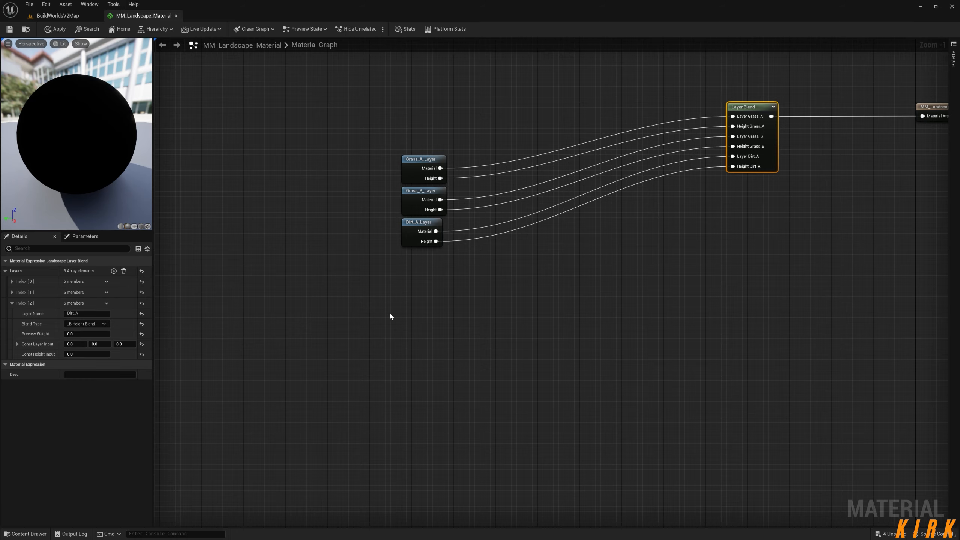
right_drag(610, 269, 626, 508)
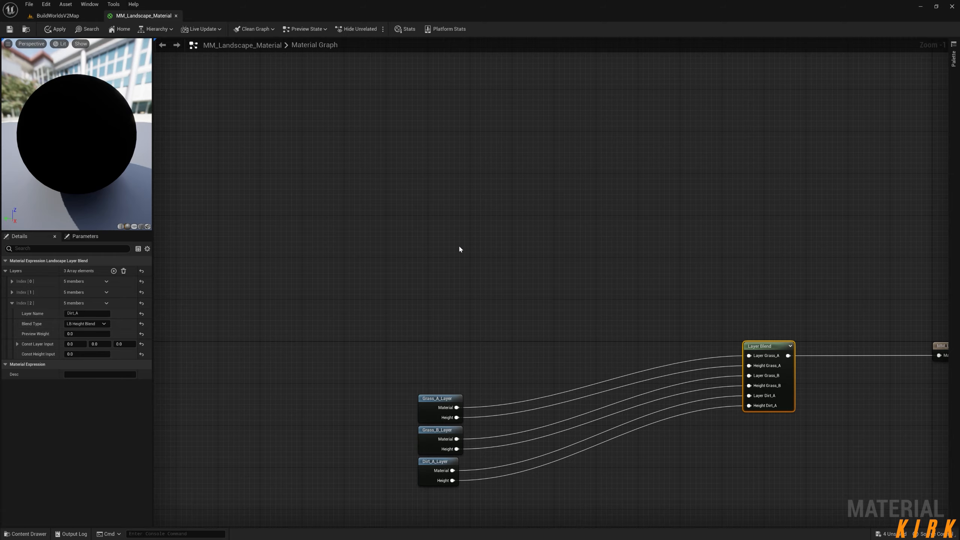
right_drag(460, 246, 454, 90)
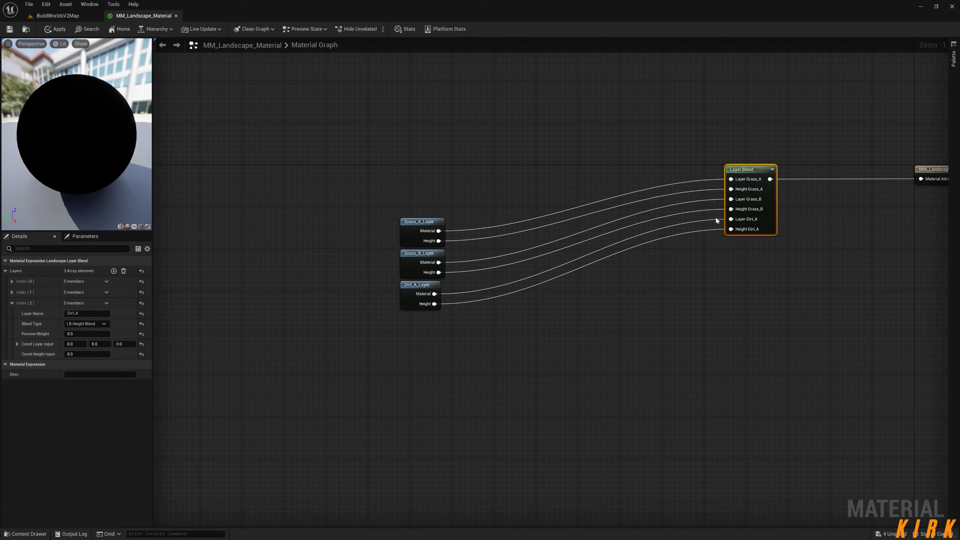
right_drag(329, 142, 429, 226)
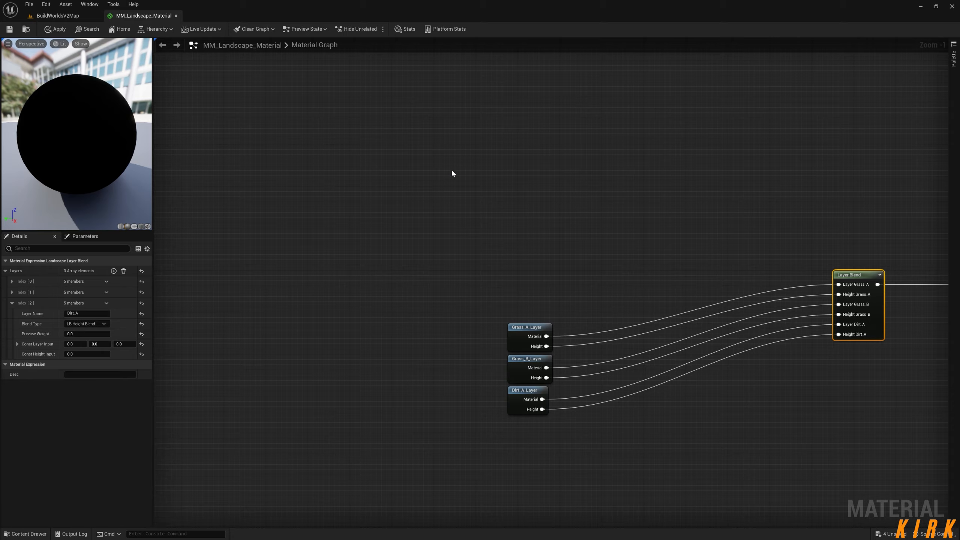
right_drag(578, 230, 571, 184)
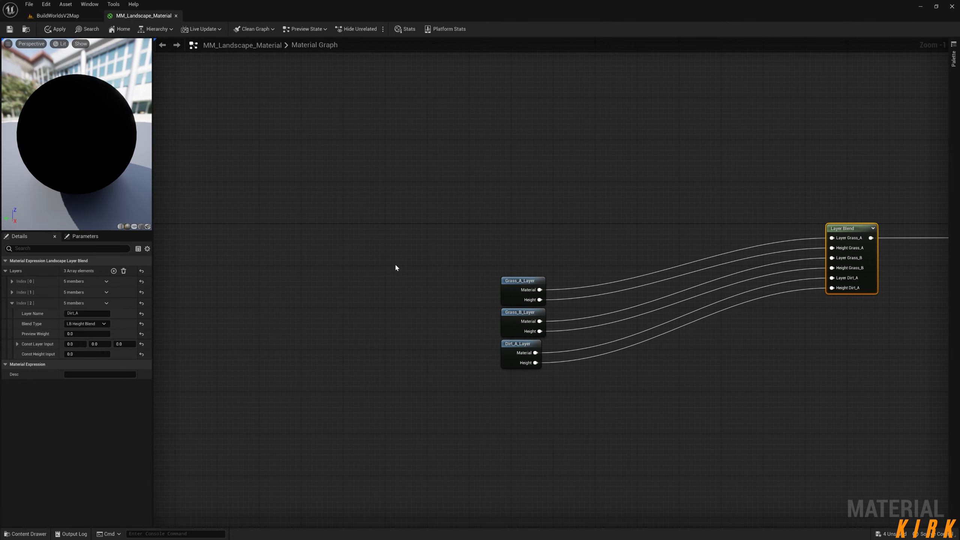
right_drag(522, 431, 509, 369)
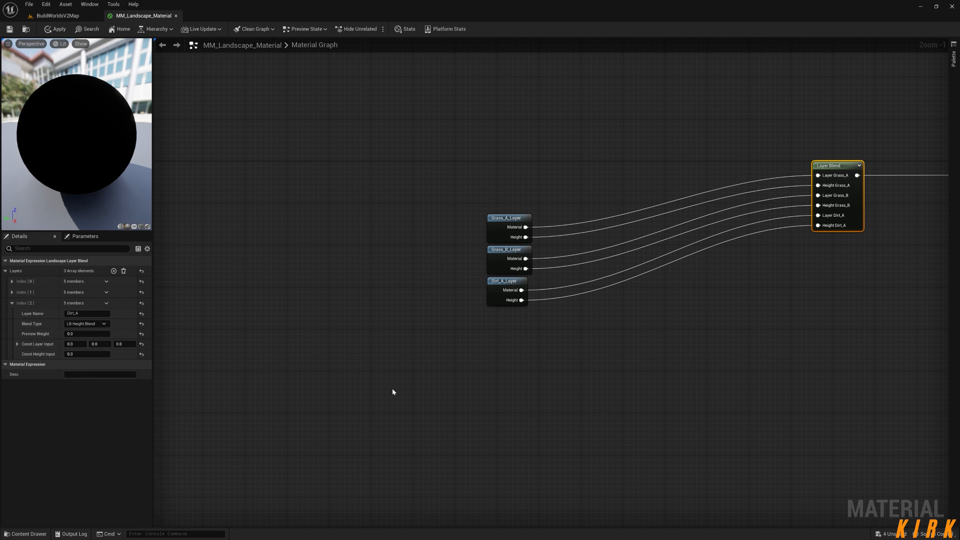
right_drag(517, 408, 492, 340)
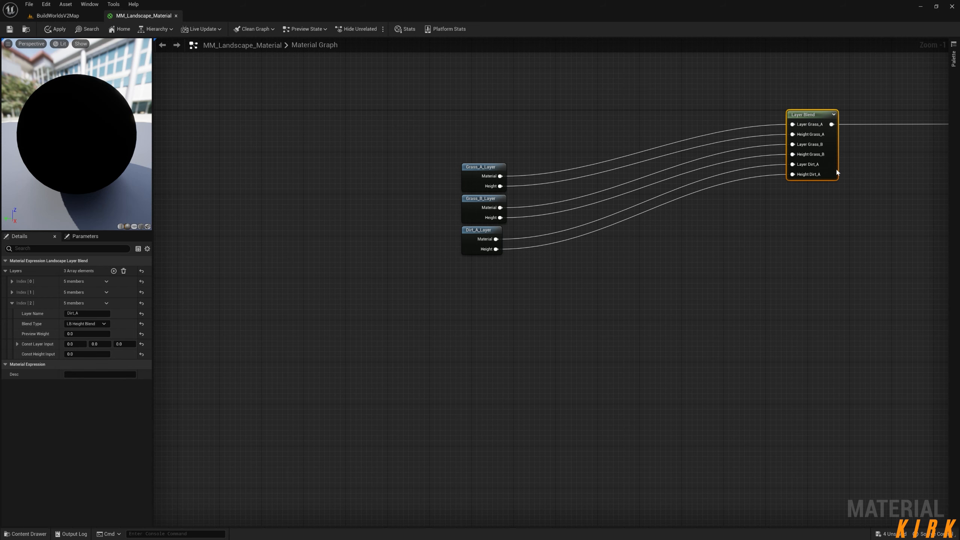
right_drag(314, 189, 355, 215)
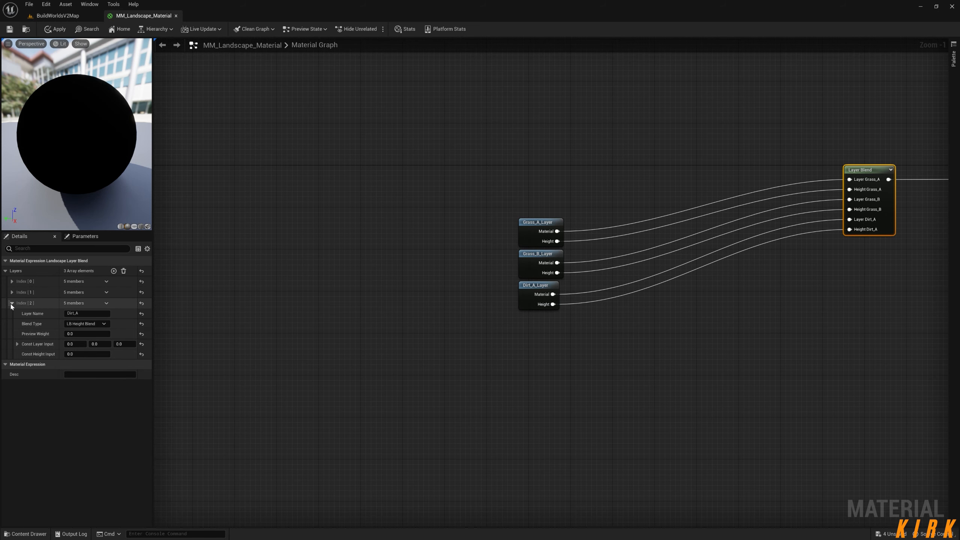
Collapse the Dirt_A layer entry in the Layer Blend node's details and apply the material changes.
click(12, 303)
click(54, 29)
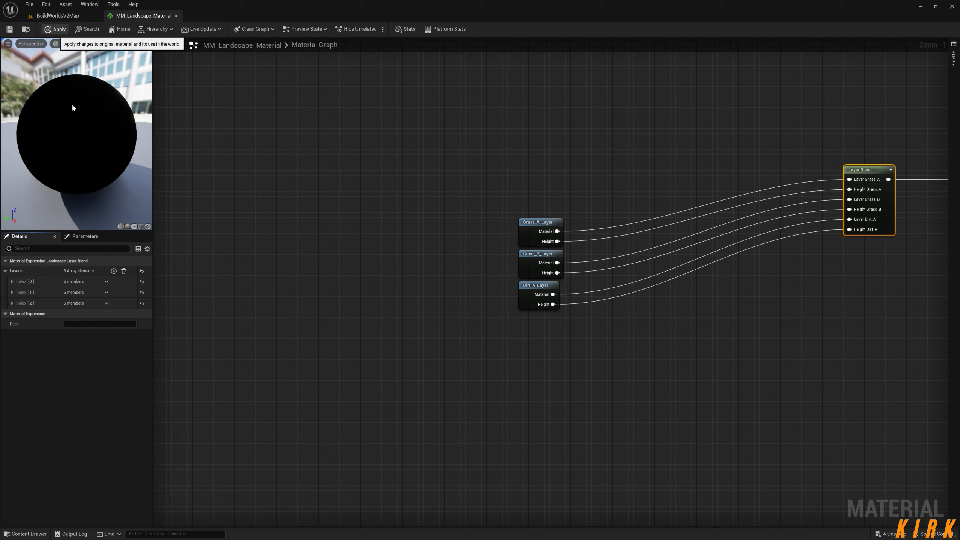
Go to the BuildWorldsV2Map level, activate Landscape mode and check the layer info choices for the Grass_B and Dirt_A target layers.
click(58, 15)
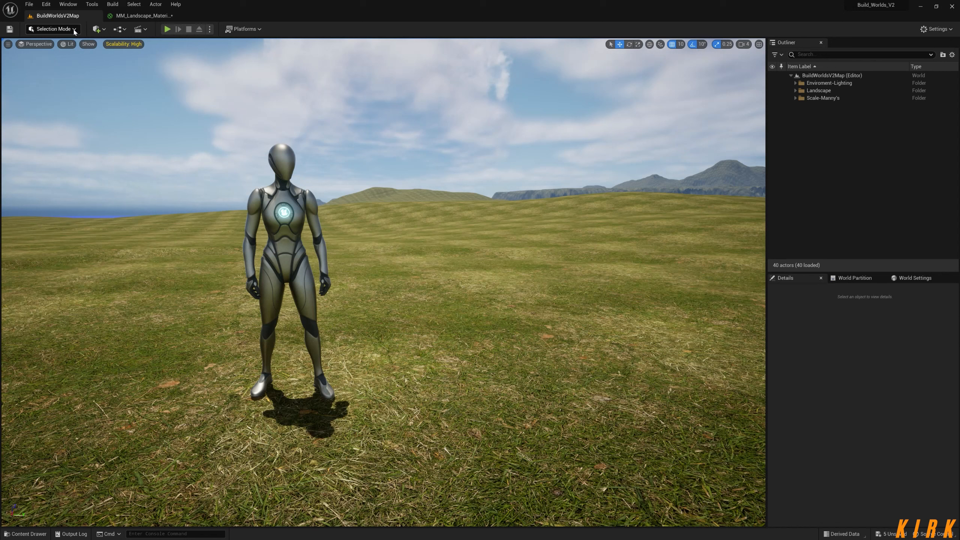
click(53, 29)
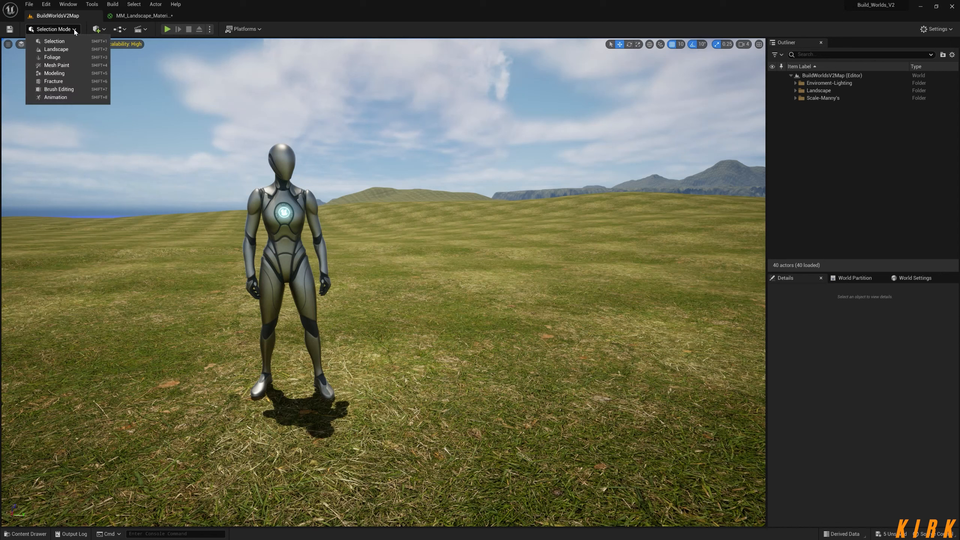
click(56, 49)
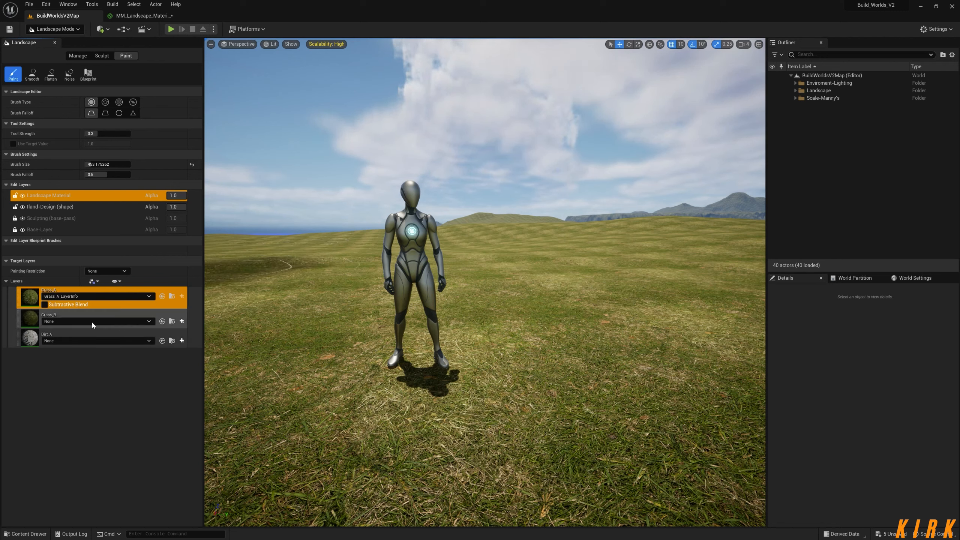
click(136, 321)
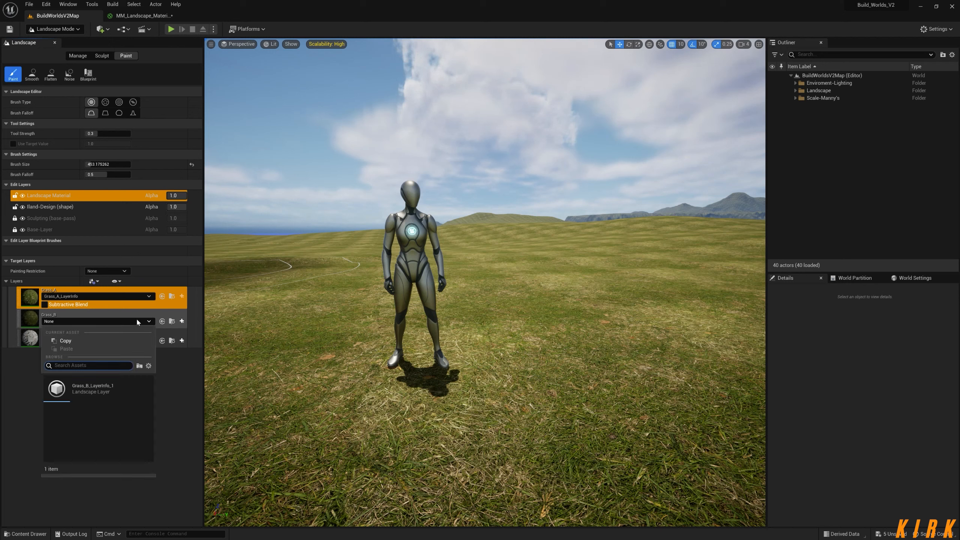
click(139, 326)
click(140, 340)
click(173, 368)
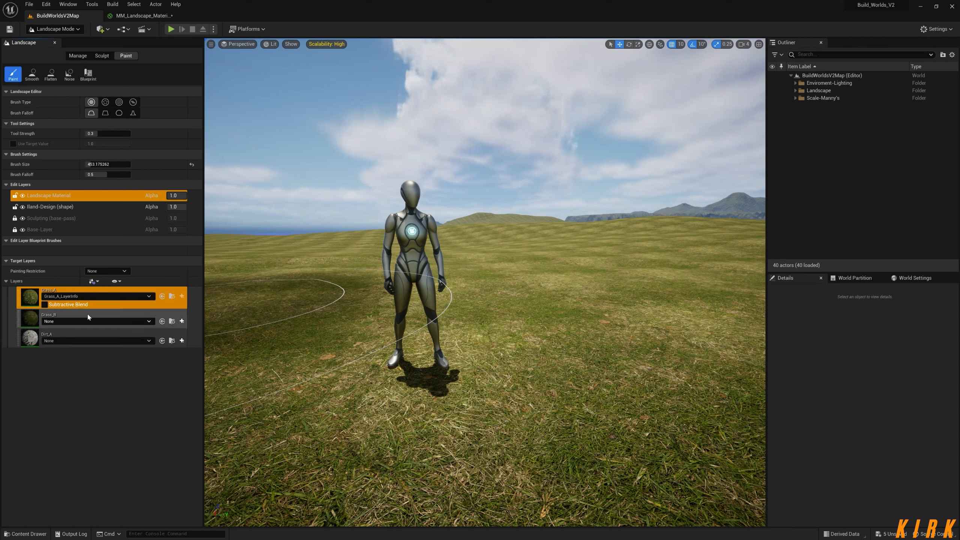
Return the level editor to Selection mode and save all unsaved assets.
click(79, 30)
click(54, 41)
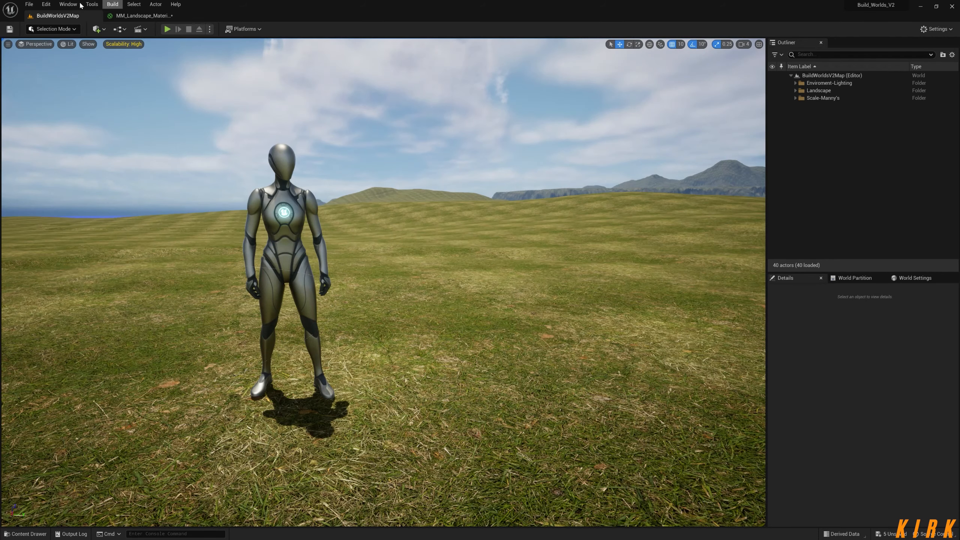
click(892, 534)
click(536, 354)
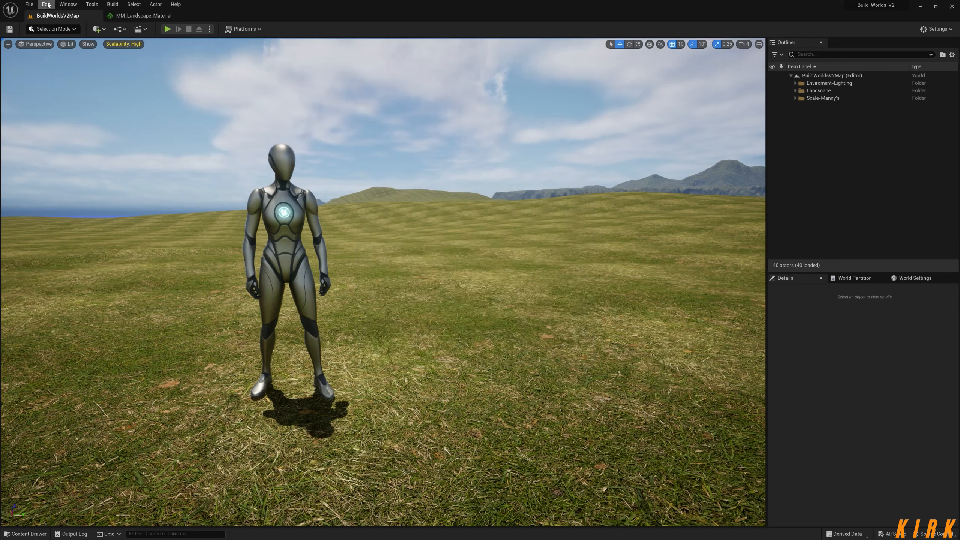
click(29, 4)
click(45, 24)
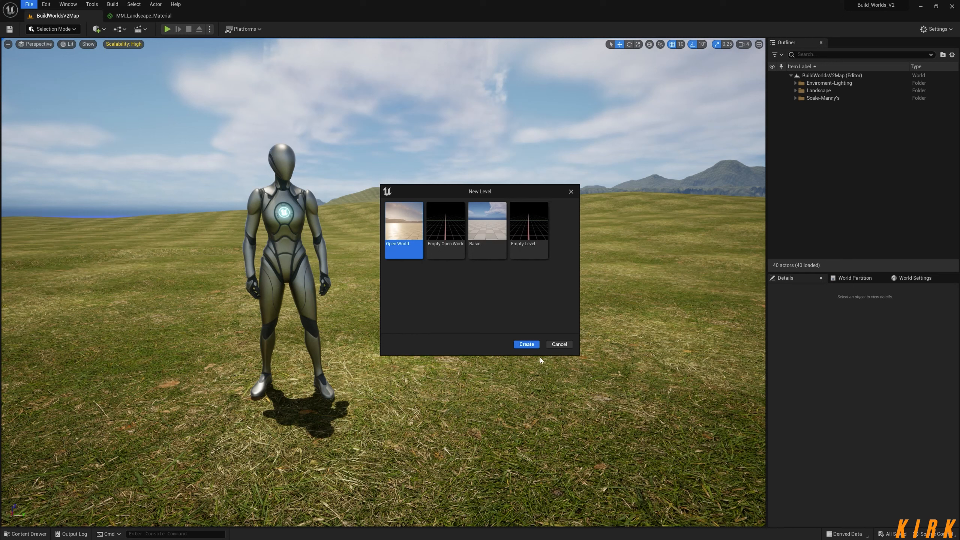
click(558, 345)
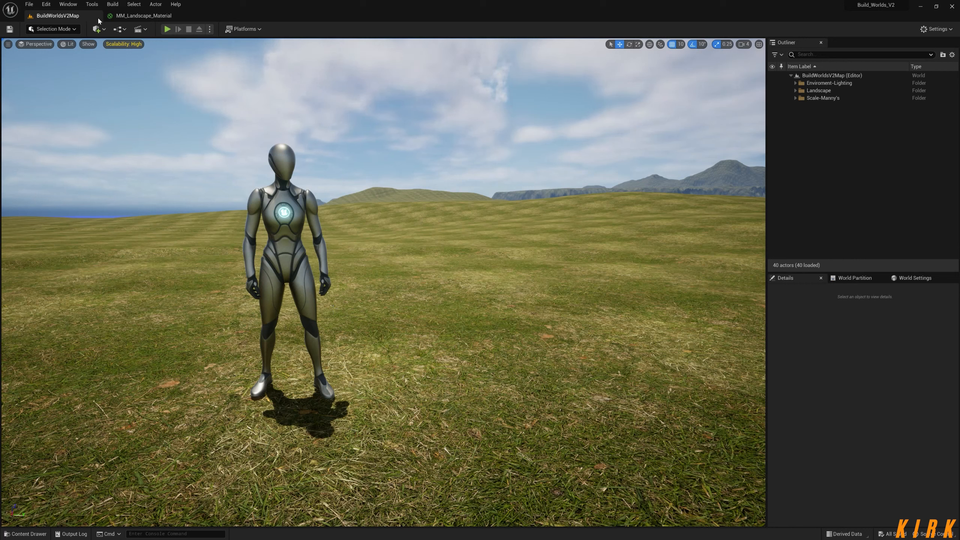
Open the Reset-Map level from the recent levels.
click(33, 5)
mouse_move(61, 57)
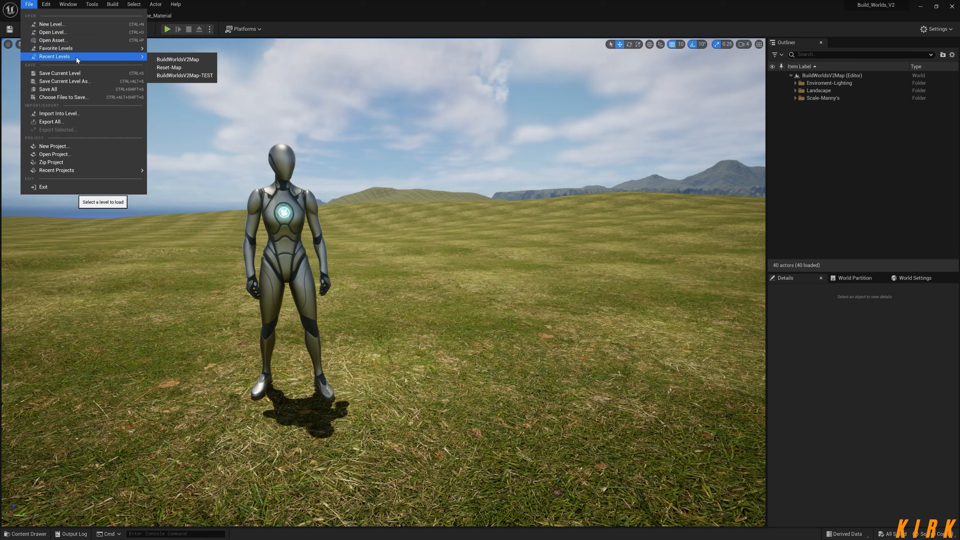
click(179, 70)
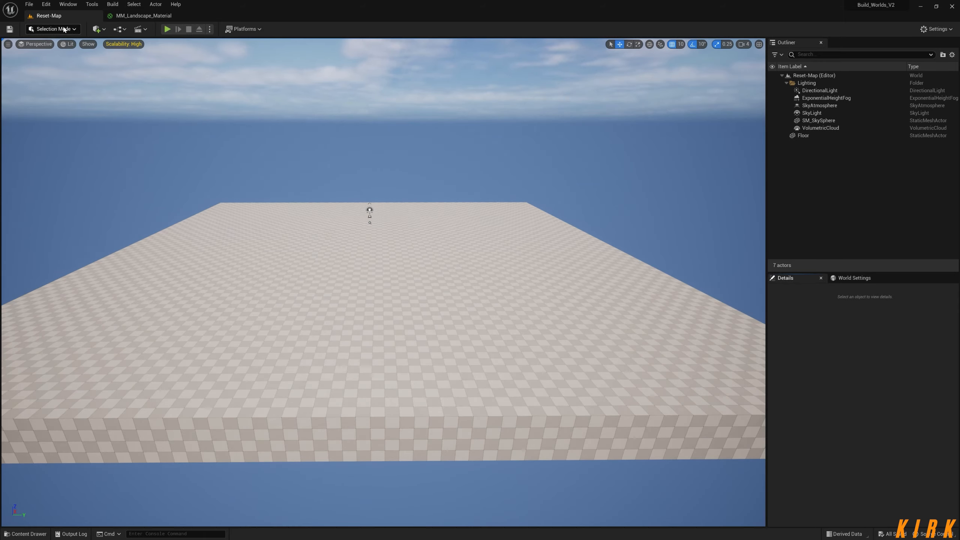
click(29, 4)
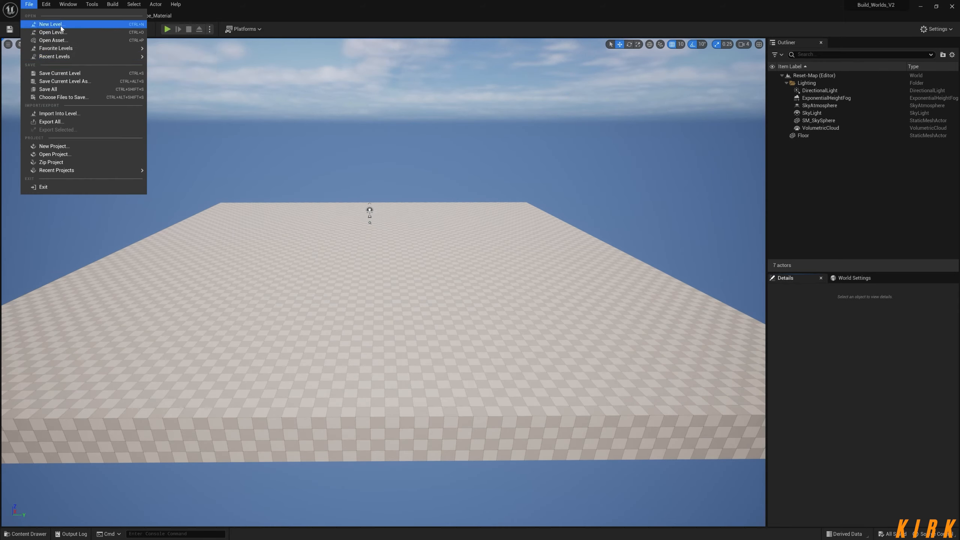
click(50, 24)
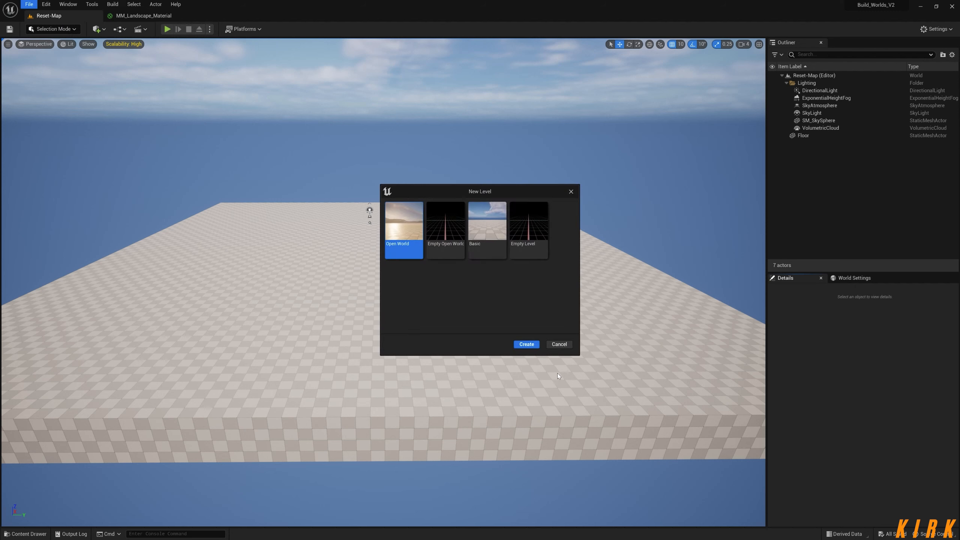
click(558, 344)
Reopen BuildWorldsV2Map from the recent levels and close the Message Log window.
click(29, 5)
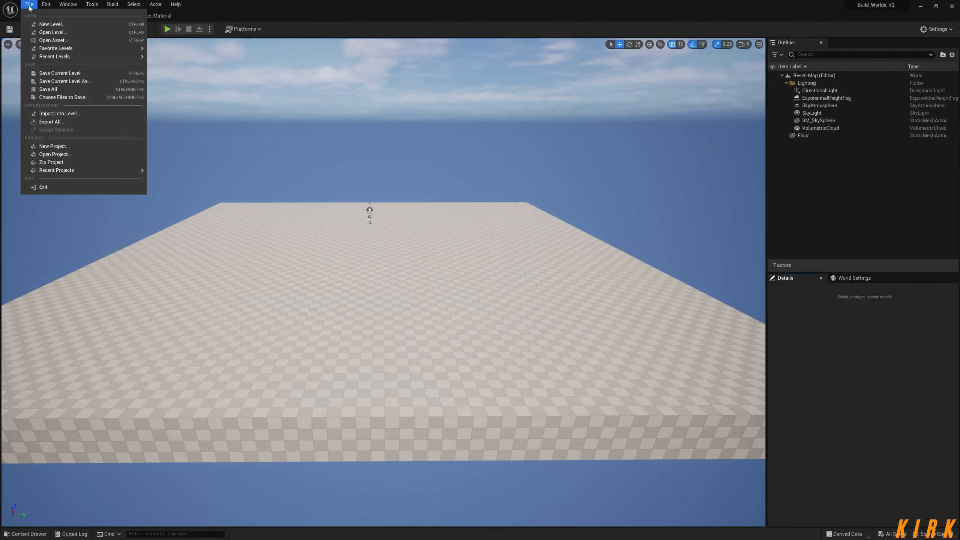
mouse_move(33, 52)
mouse_move(125, 57)
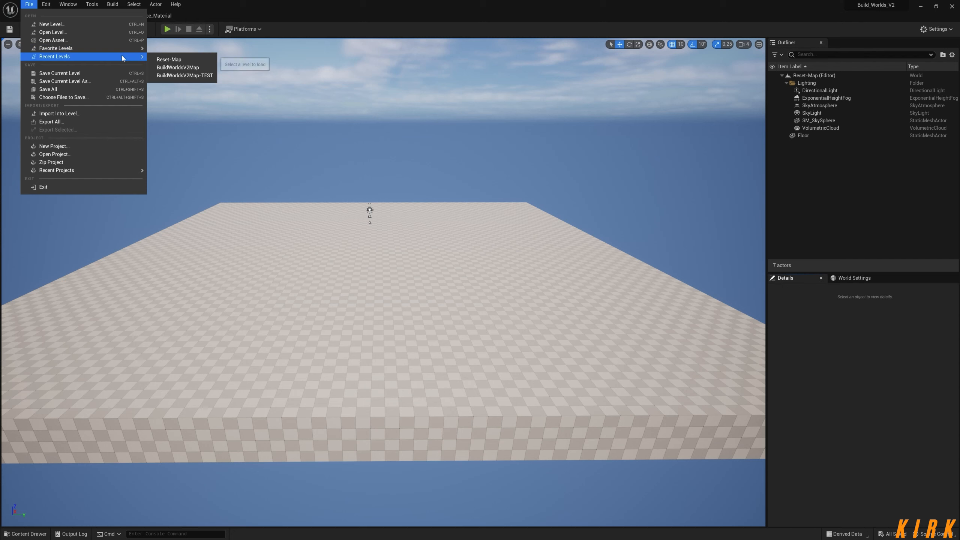
click(189, 67)
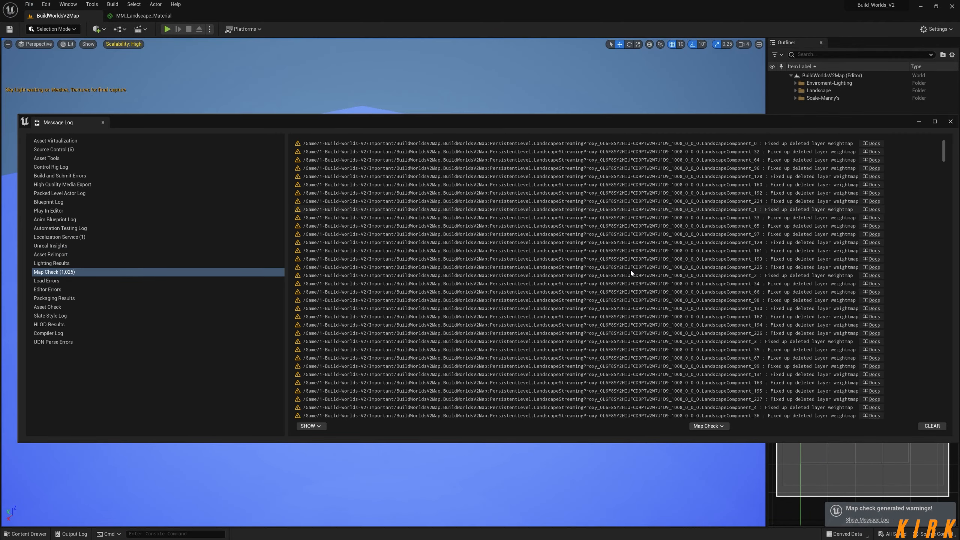
click(951, 122)
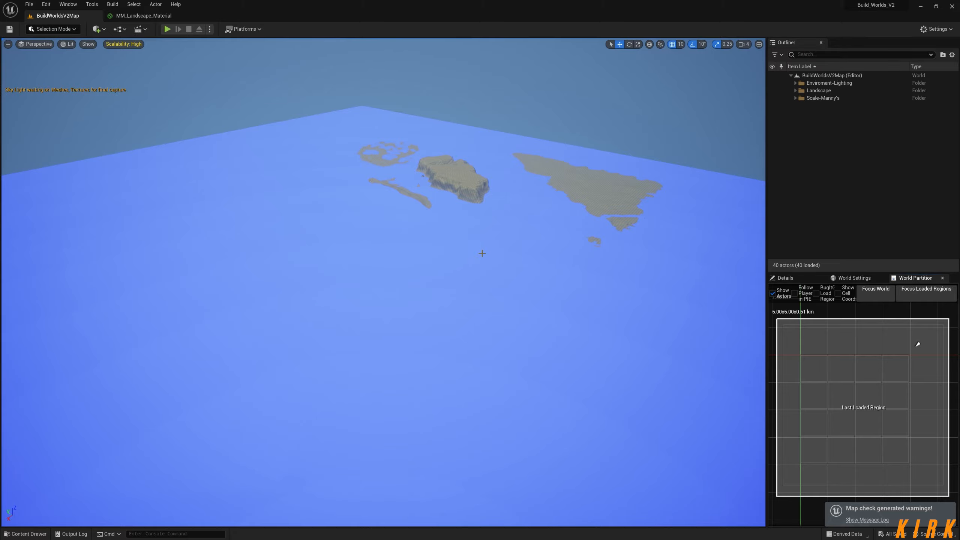
Show the Details panel again, expand the Scale-Manny's folder in the Outliner and select the second ABP_Manny actor.
mouse_move(698, 141)
right_down()
mouse_move(647, 141)
mouse_move(692, 133)
right_up()
click(787, 278)
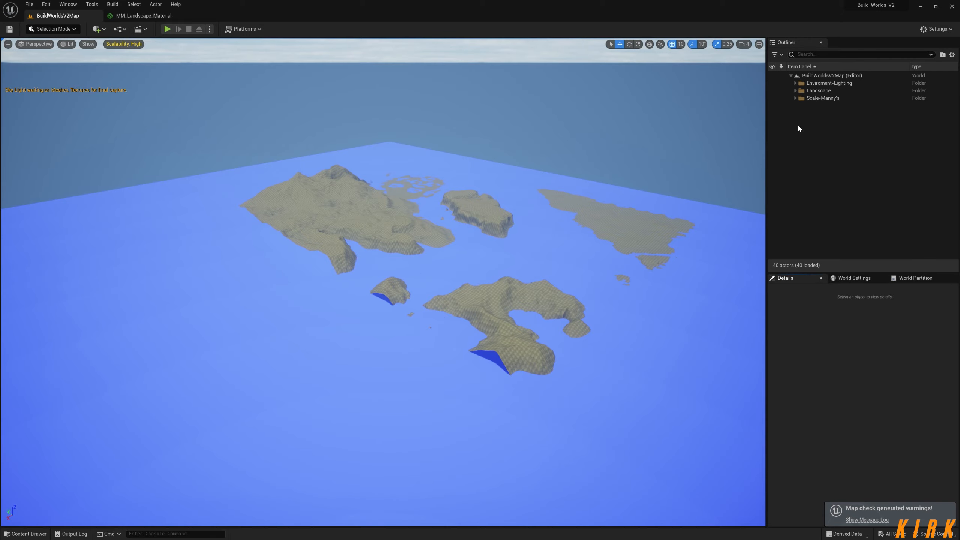
click(796, 98)
click(825, 113)
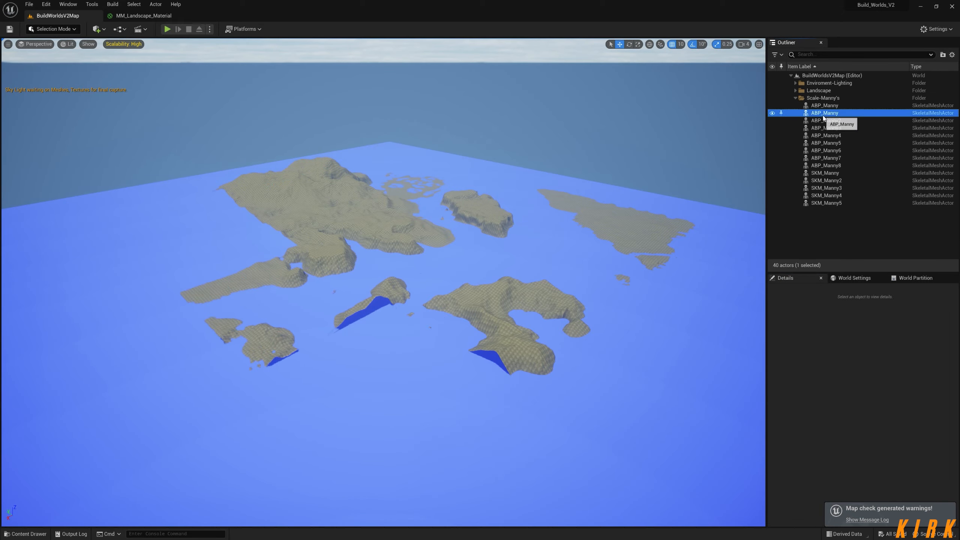
Focus the view on the selected ABP_Manny, deselect it, and collapse the Scale-Manny's folder.
key(f)
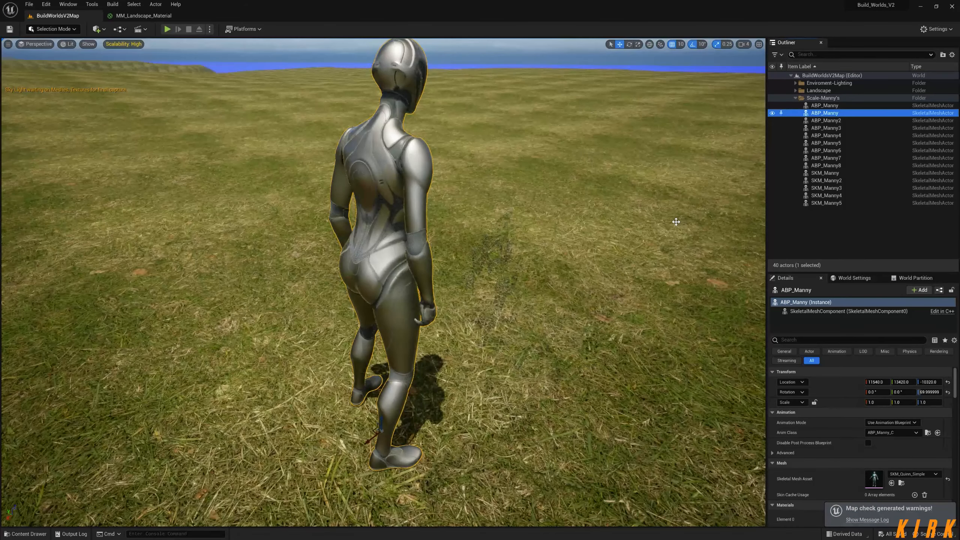
alt+drag(676, 222, 506, 206)
alt+right_drag(676, 222, 589, 222)
alt+drag(593, 271, 590, 262)
mouse_move(589, 261)
alt+right_down()
mouse_move(560, 261)
mouse_move(650, 261)
mouse_move(605, 261)
alt+right_up()
click(862, 231)
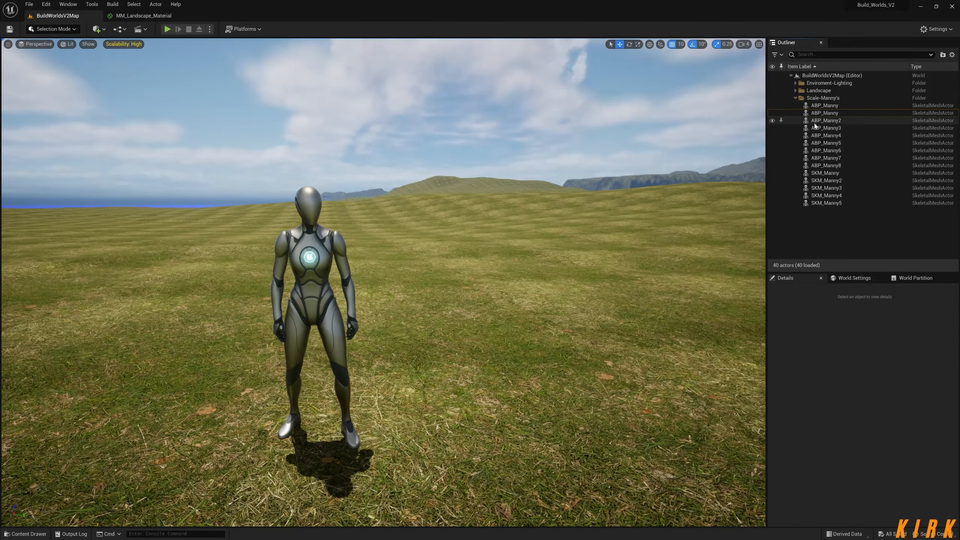
click(796, 98)
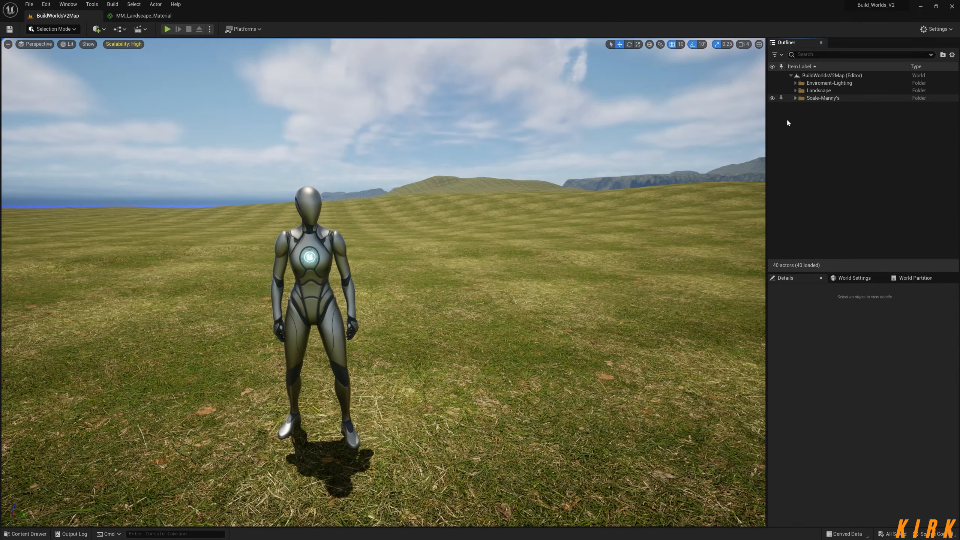
Switch to Landscape mode's Paint tool and make Landscape Material the active edit layer.
click(53, 29)
click(69, 49)
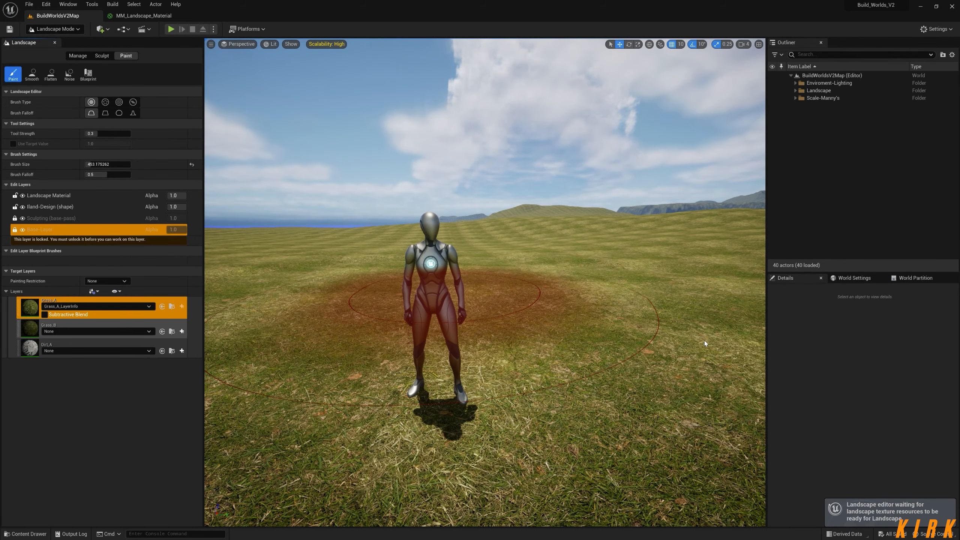
click(29, 233)
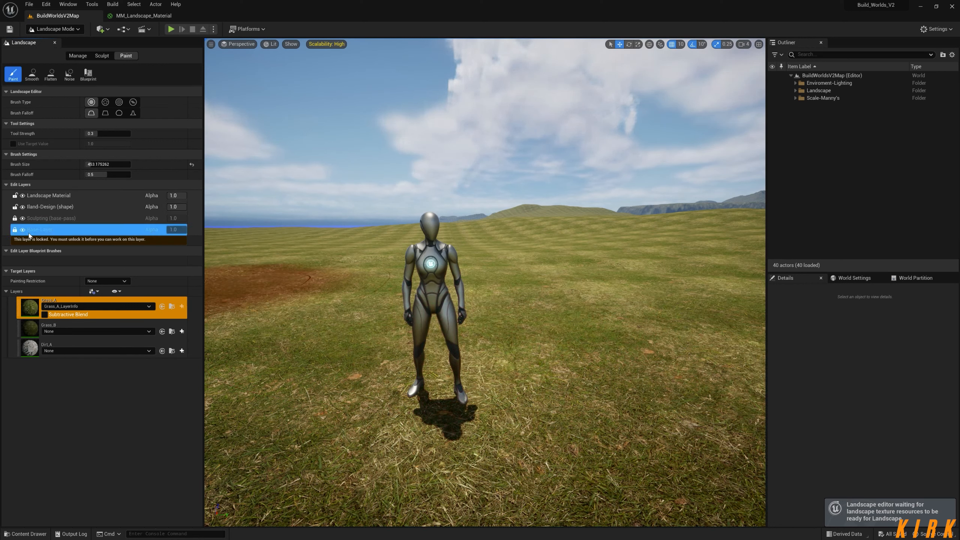
click(53, 200)
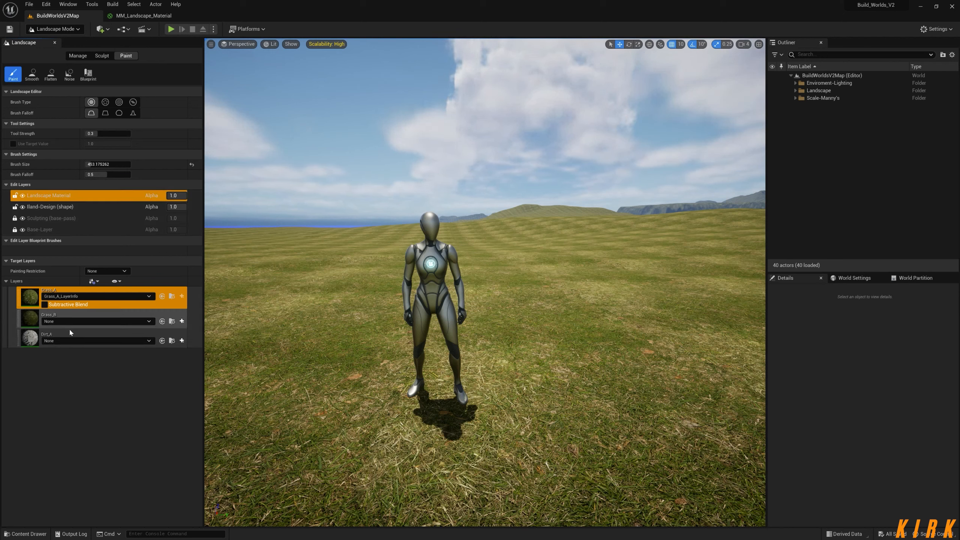
Create a weight-blended layer info for Grass_B, saved as Grass_B_LayerInfo in BuildWorldsV2Map_sharedassets.
click(37, 323)
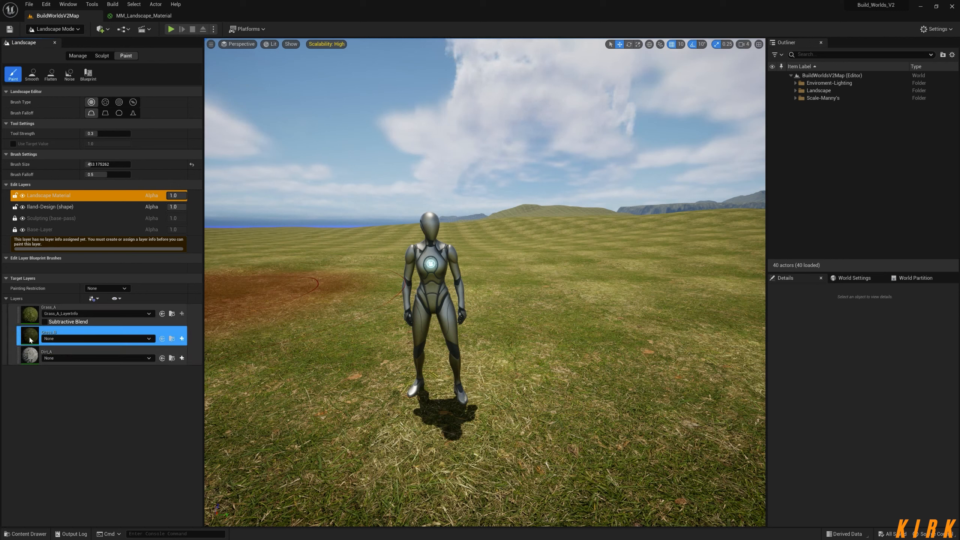
click(182, 339)
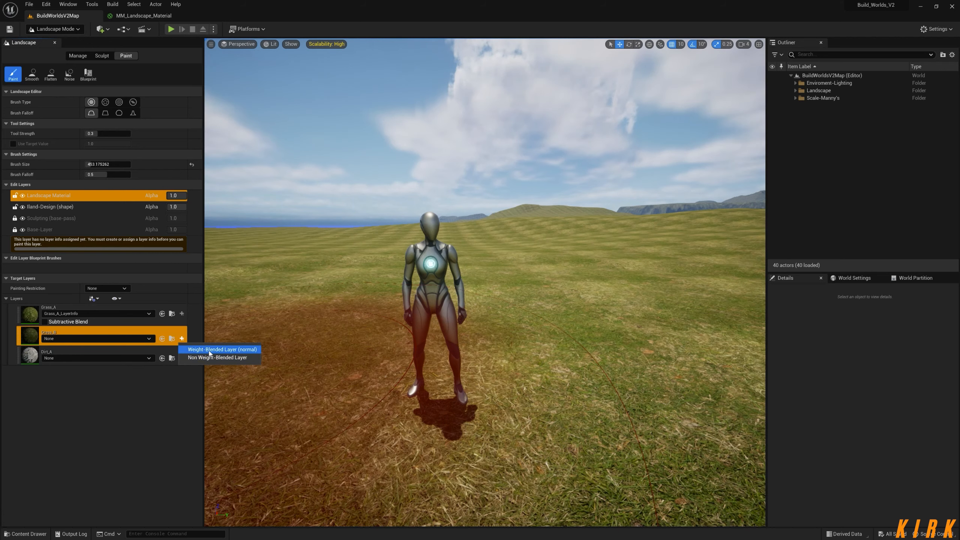
click(222, 350)
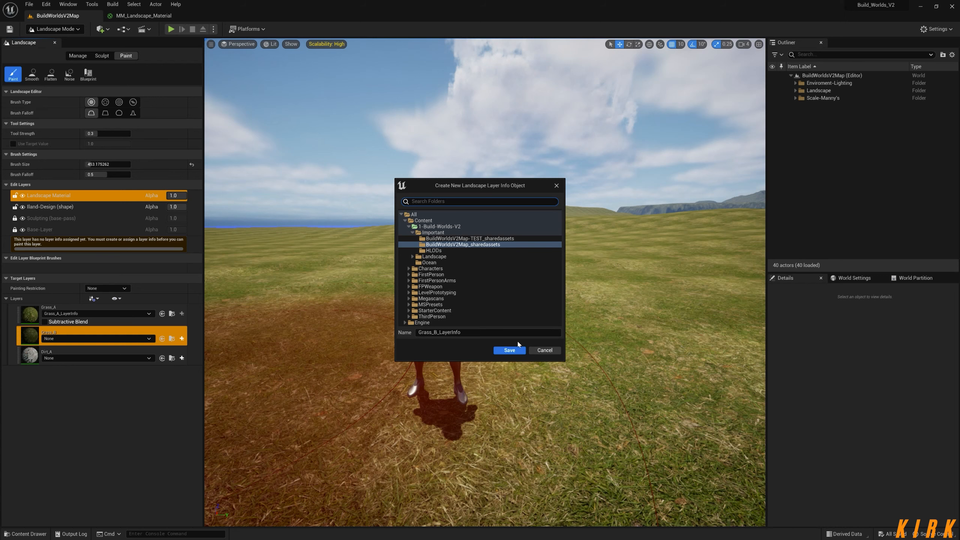
click(510, 350)
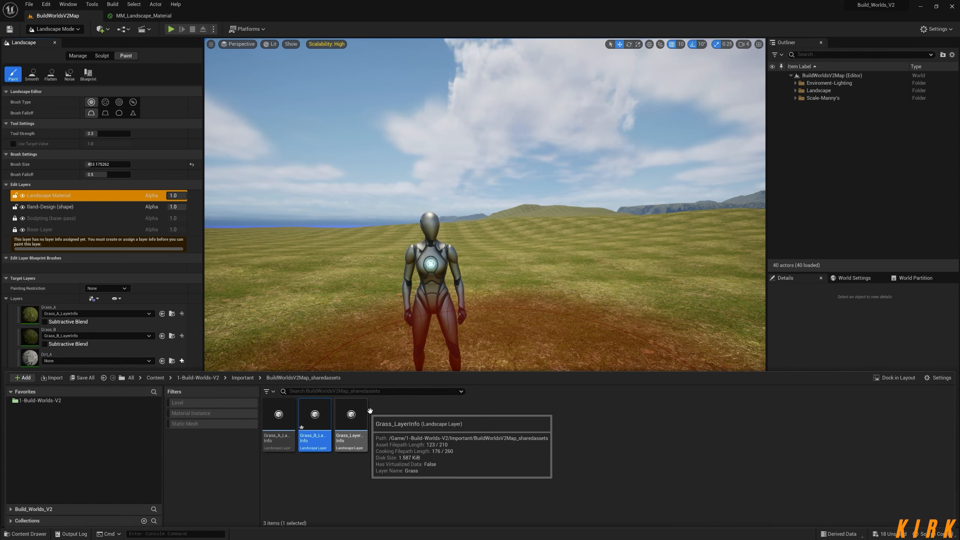
Force delete the old Grass_LayerInfo asset from BuildWorldsV2Map_sharedassets and dismiss the asset browser.
click(389, 423)
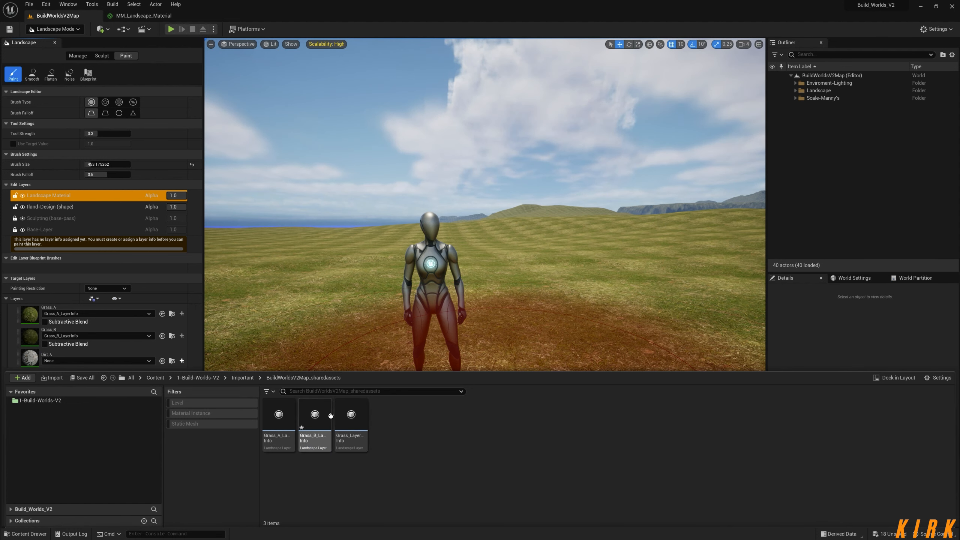
click(351, 419)
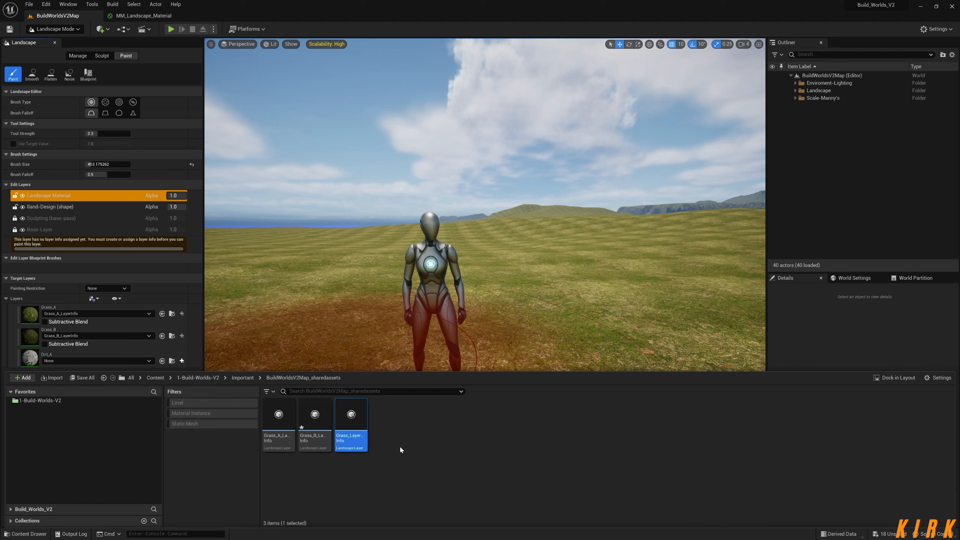
key(Delete)
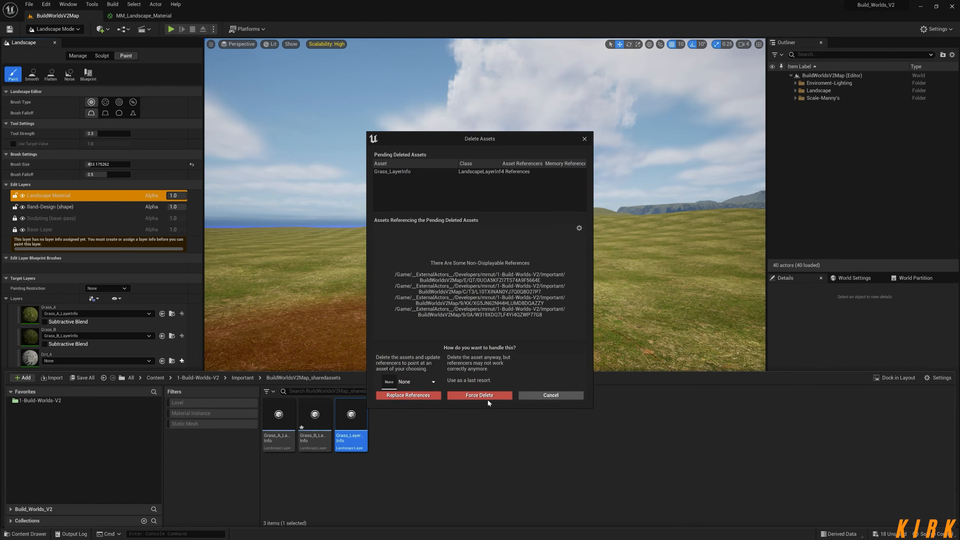
click(480, 395)
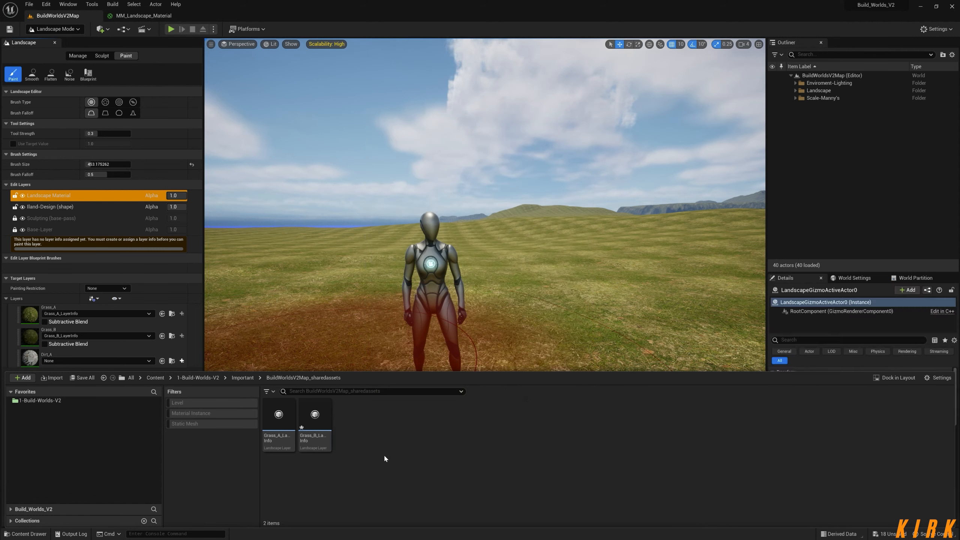
click(847, 199)
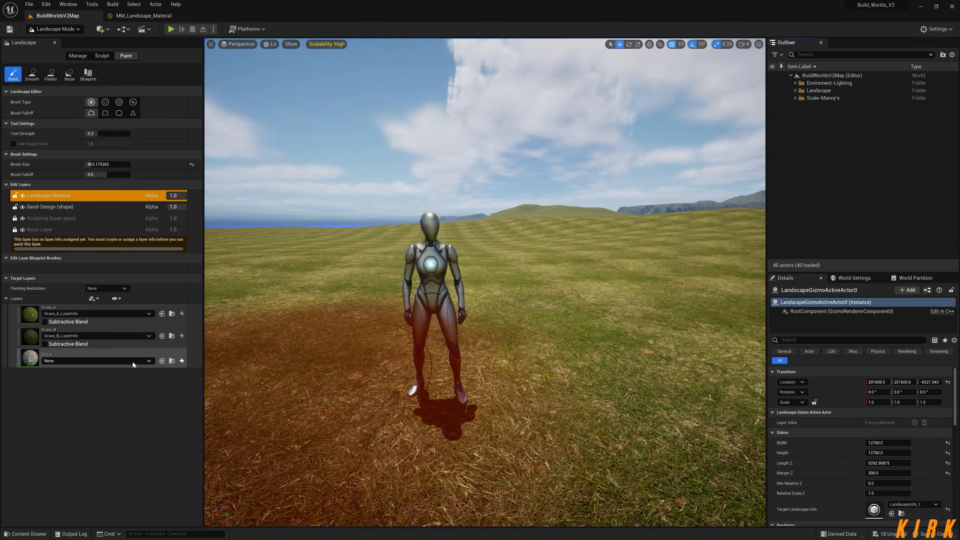
Create a weight-blended layer info for Dirt_A, saved as Dirt_A_LayerInfo in BuildWorldsV2Map_sharedassets.
click(182, 361)
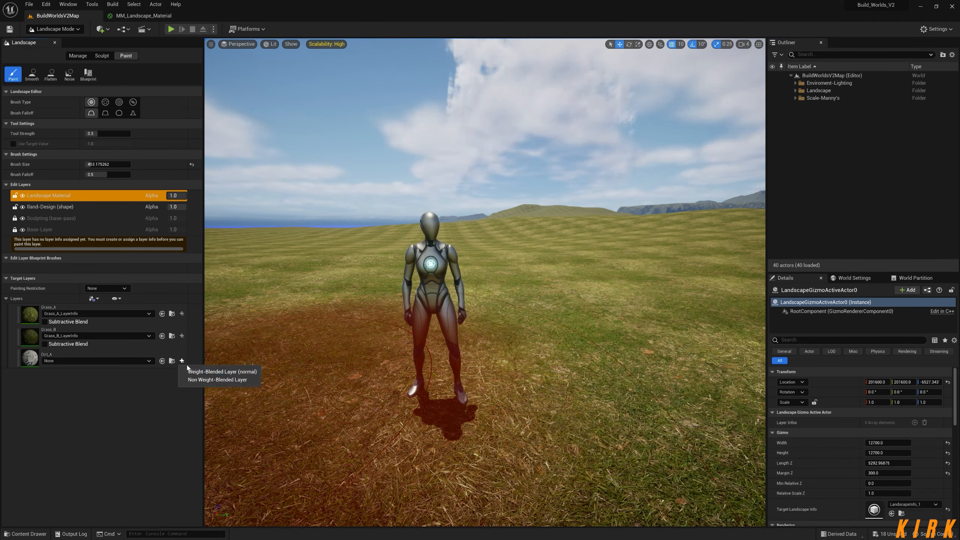
click(204, 372)
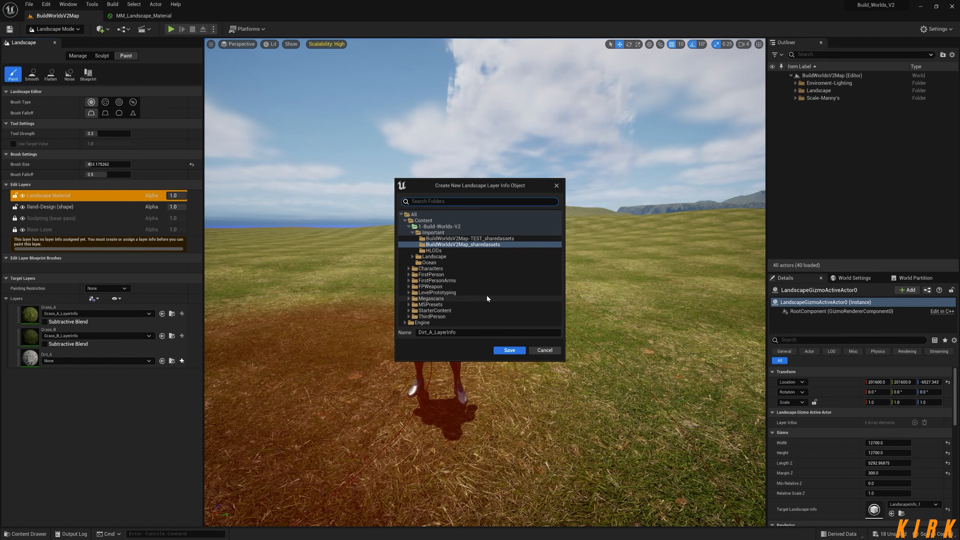
click(509, 351)
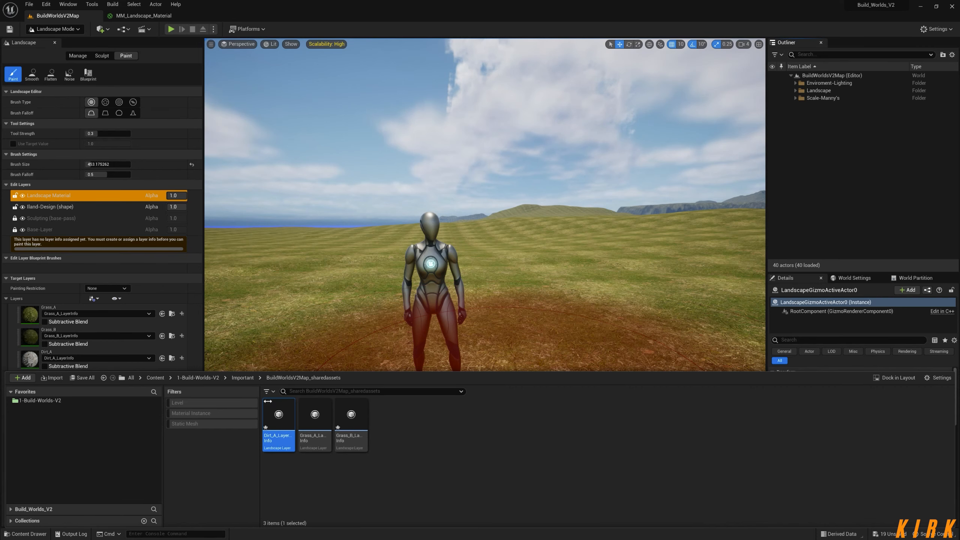
click(894, 171)
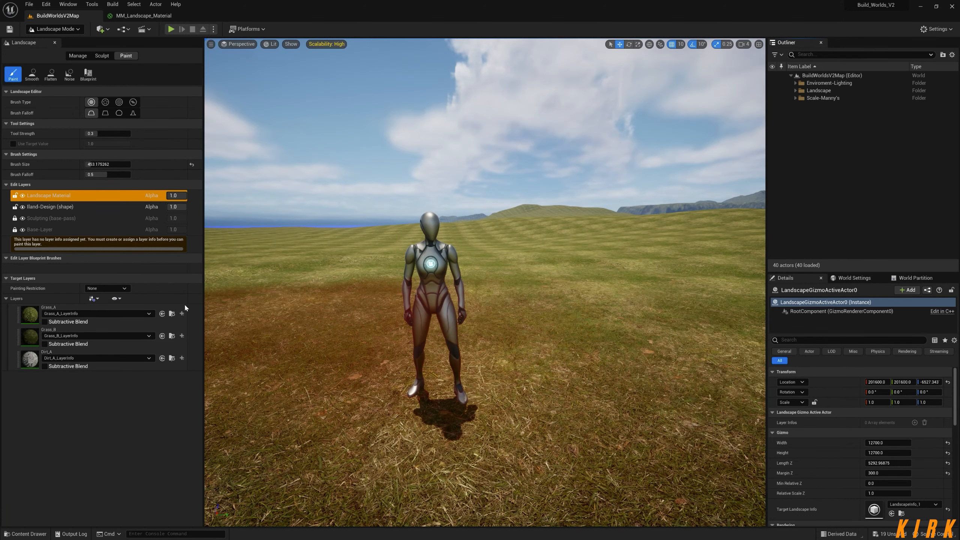
Select the Grass_B target layer and paint a first stroke on the ground around the mannequin.
right_drag(450, 382, 446, 456)
key(s)
click(76, 308)
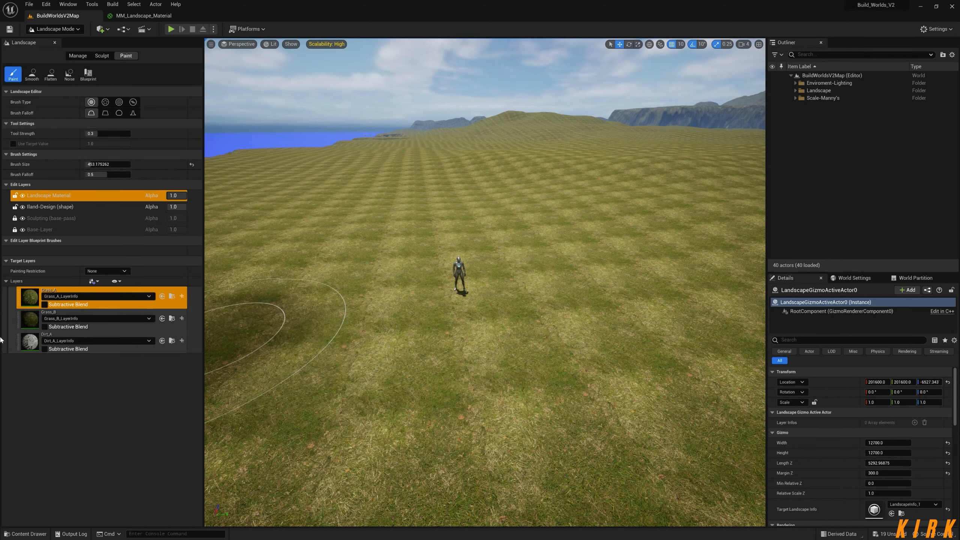
click(31, 322)
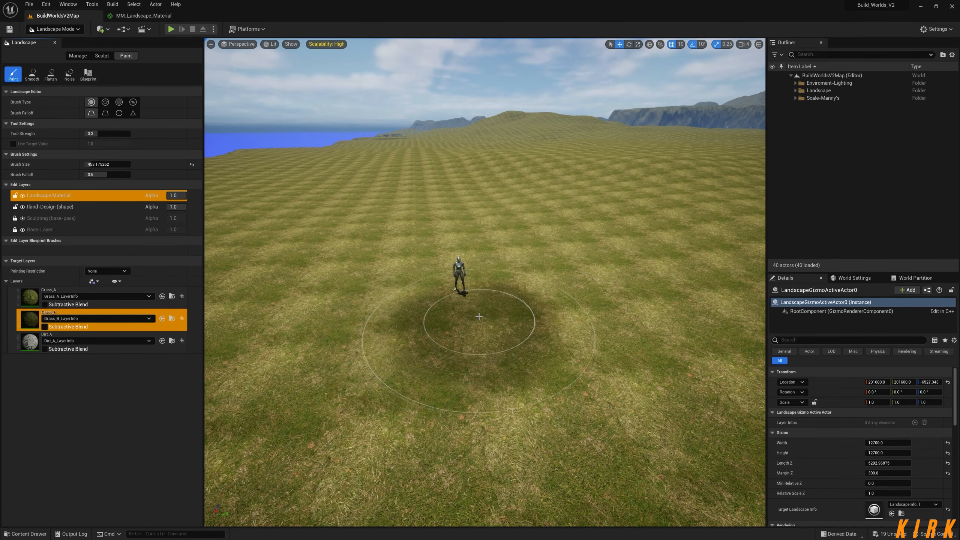
drag(479, 317, 467, 313)
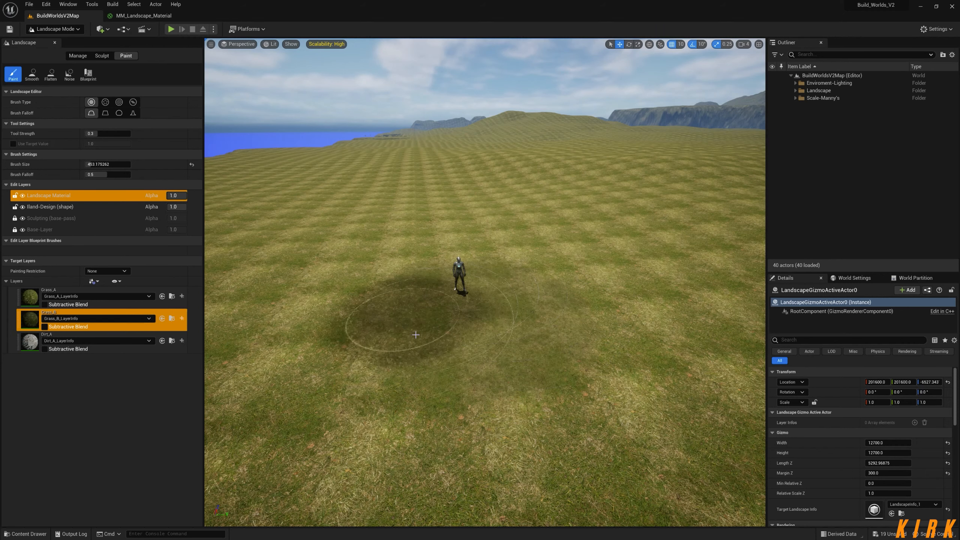
mouse_move(525, 344)
right_down()
mouse_move(548, 329)
mouse_move(548, 363)
mouse_move(549, 339)
right_up()
Set the tool strength to 1.0 and brush size to about 706, and paint Grass_B over a larger area beside the mannequin.
key(w)
key(s)
drag(107, 133, 140, 133)
drag(105, 164, 110, 164)
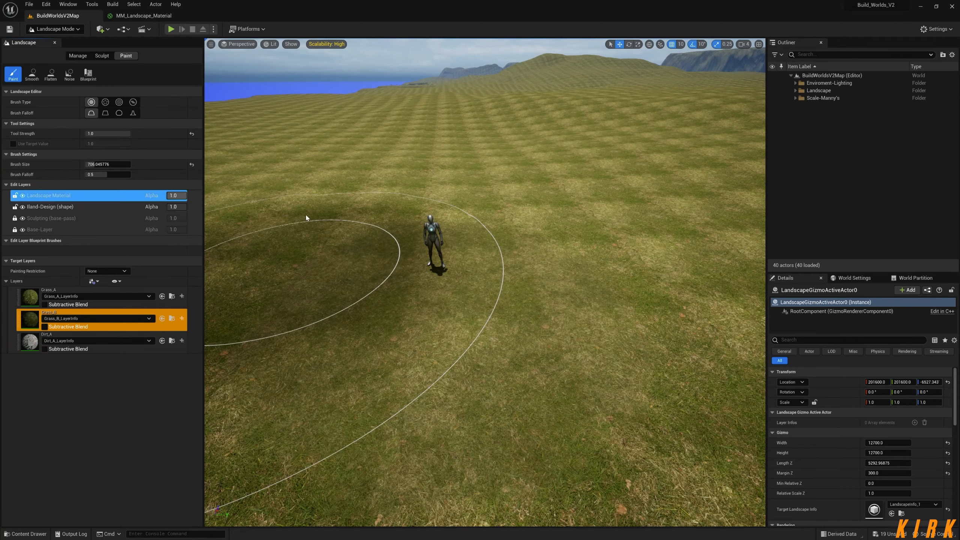
mouse_move(306, 215)
right_down()
mouse_move(307, 258)
mouse_move(316, 249)
right_up()
key(s)
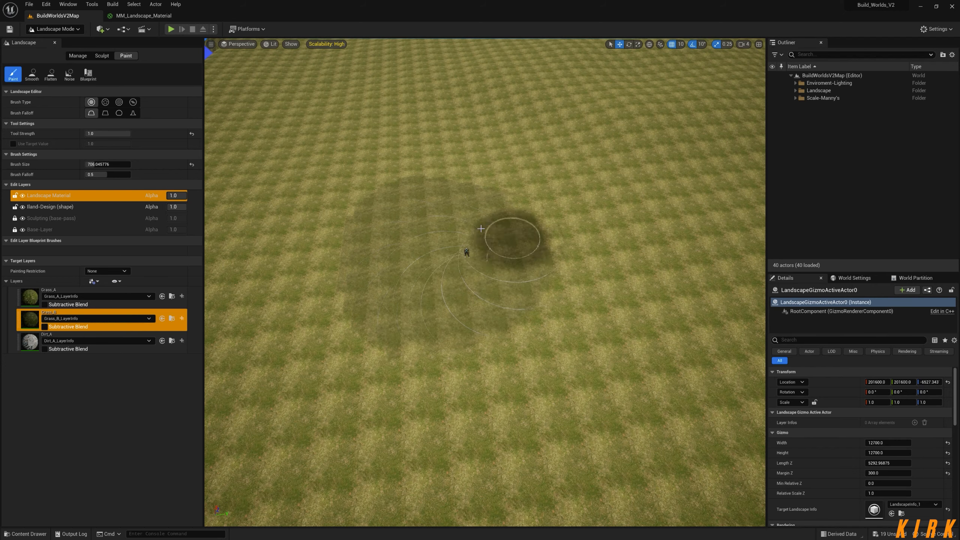
Examine the painted Grass_B area and its texture tiling from close up and from far away.
mouse_move(572, 447)
right_down()
mouse_move(531, 425)
mouse_move(528, 362)
mouse_move(599, 340)
mouse_move(652, 340)
mouse_move(530, 351)
mouse_move(645, 357)
mouse_move(576, 344)
mouse_move(545, 355)
mouse_move(543, 376)
mouse_move(545, 362)
mouse_move(510, 367)
mouse_move(567, 374)
mouse_move(552, 378)
right_up()
key(w)
key(w)
key(s)
key(s)
key(w)
key(s)
key(w)
key(s)
Paint a large patch with the Dirt_A layer near the mannequin and reduce the brush size to about 200.
click(30, 342)
drag(427, 335, 367, 326)
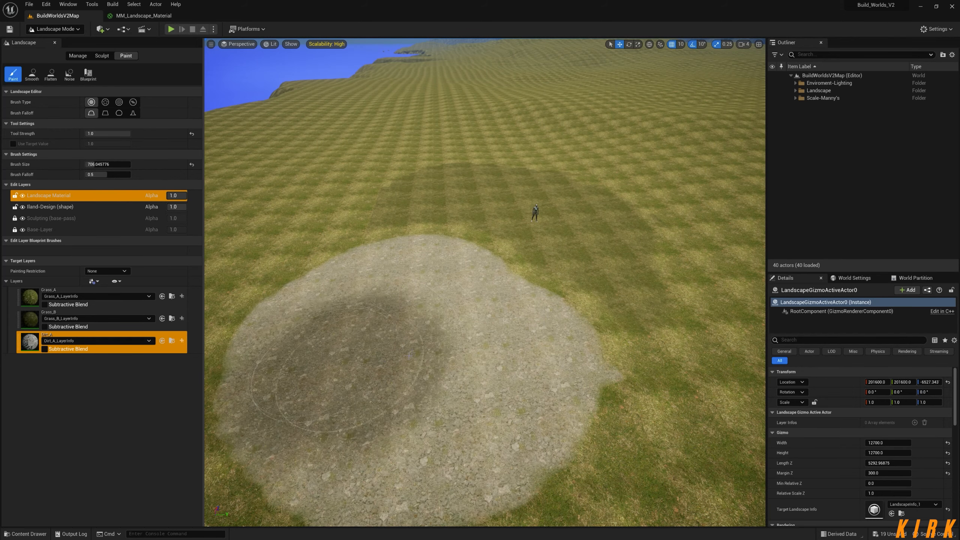
right_drag(439, 377, 386, 320)
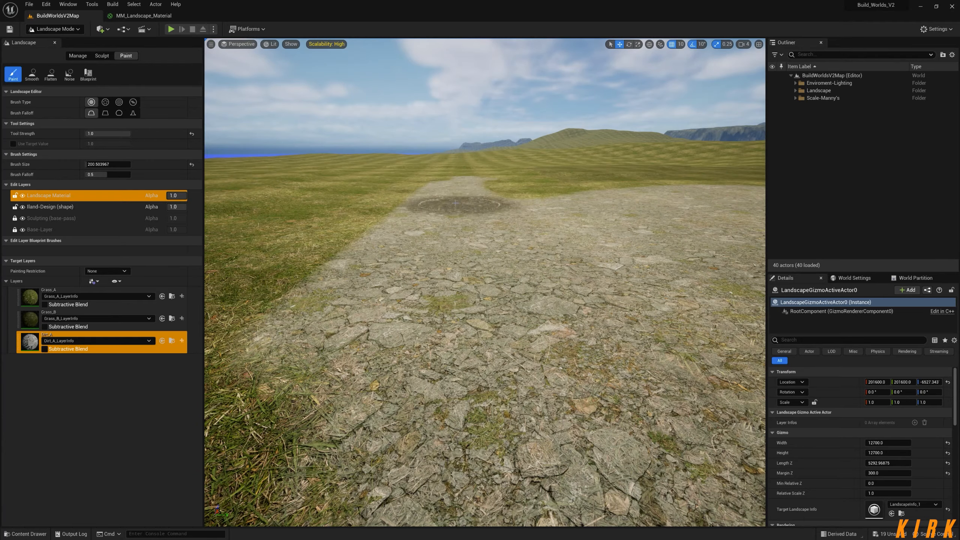
Paint a narrow Dirt_A path extending from the edge of the large dirt patch into the grass.
mouse_move(509, 347)
right_down()
mouse_move(507, 303)
mouse_move(511, 362)
mouse_move(468, 329)
mouse_move(510, 350)
mouse_move(507, 365)
mouse_move(520, 362)
mouse_move(518, 368)
mouse_move(484, 357)
mouse_move(505, 318)
mouse_move(503, 355)
mouse_move(480, 359)
mouse_move(446, 412)
right_up()
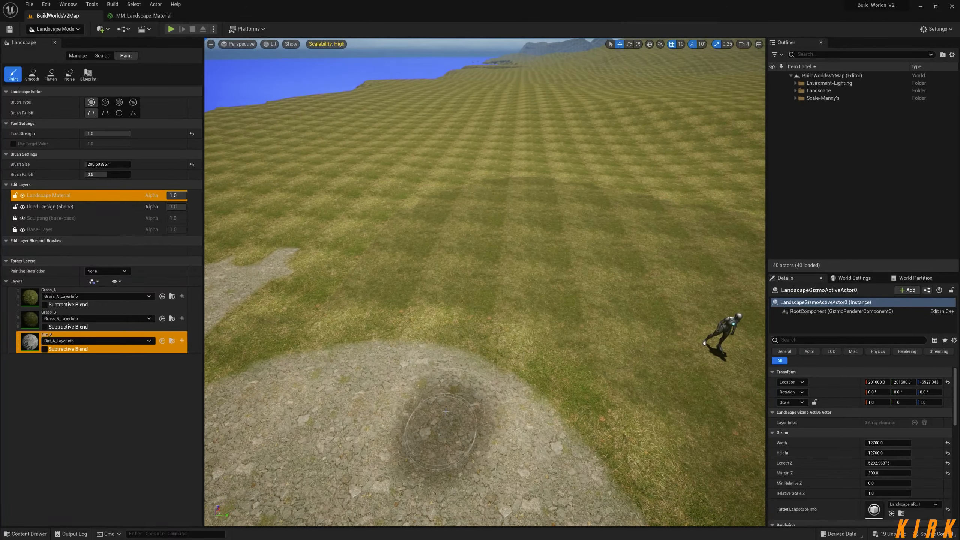
mouse_move(474, 324)
mouse_down()
mouse_move(488, 291)
mouse_move(548, 245)
mouse_move(514, 289)
mouse_move(471, 394)
mouse_up()
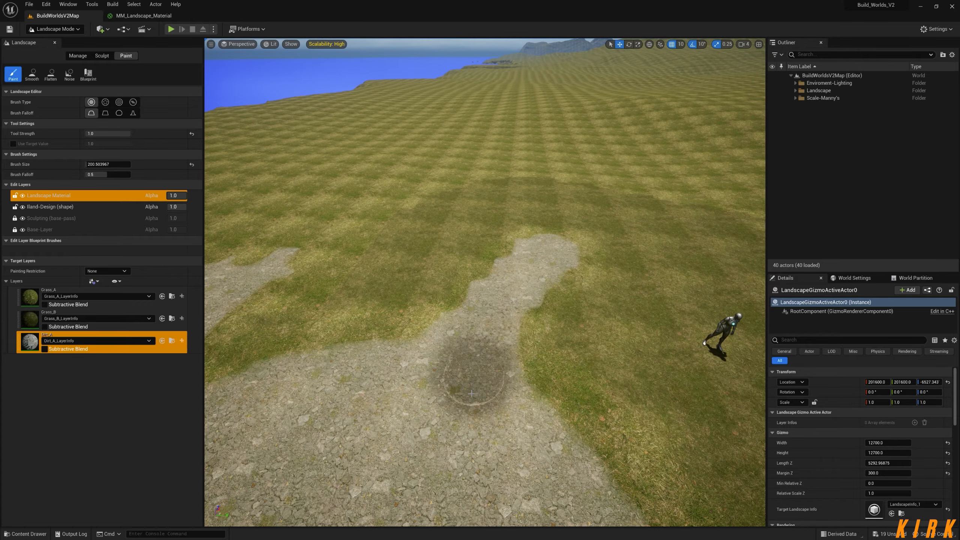
key(w)
mouse_move(459, 406)
right_down()
mouse_move(476, 357)
mouse_move(474, 420)
mouse_move(486, 371)
mouse_move(488, 392)
mouse_move(484, 370)
mouse_move(459, 405)
right_up()
key(s)
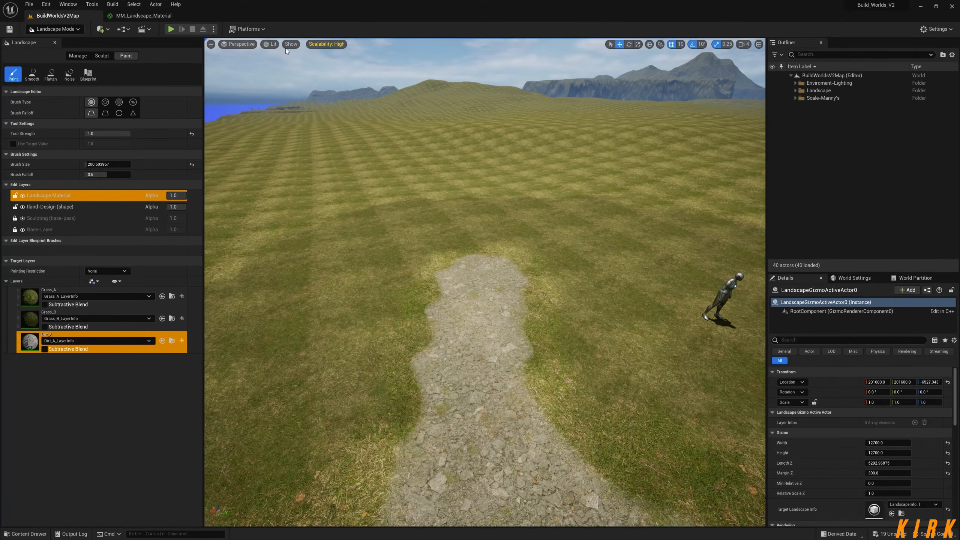
Inspect the landscape mesh around the dirt path in Wireframe view and return the viewport to Lit.
click(274, 44)
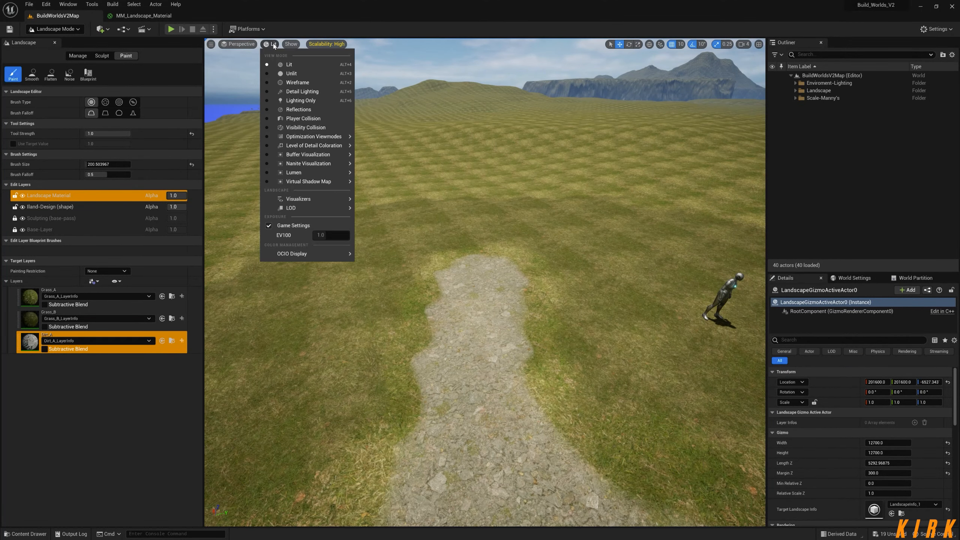
click(297, 82)
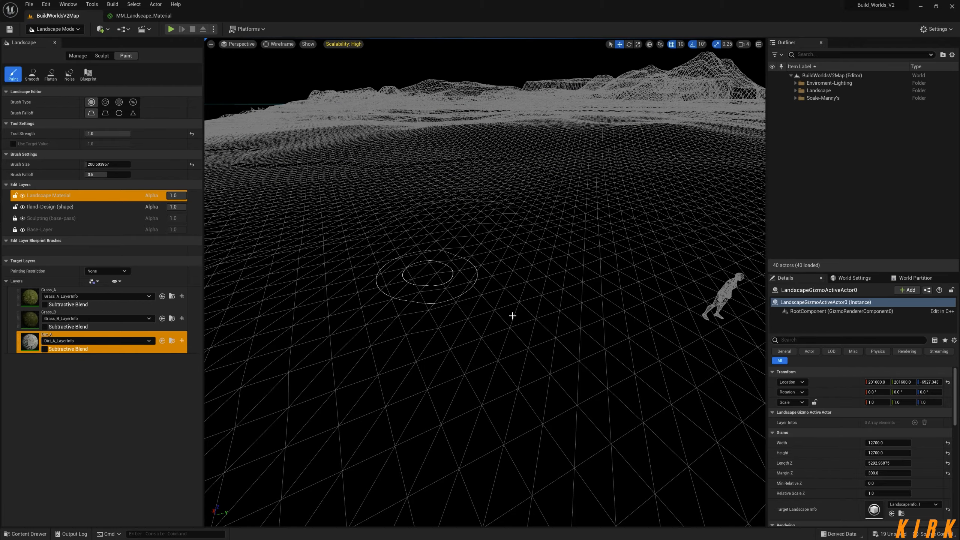
mouse_move(515, 318)
right_down()
mouse_move(763, 312)
mouse_move(480, 343)
right_up()
mouse_move(412, 294)
right_down()
mouse_move(449, 311)
mouse_move(446, 299)
mouse_move(445, 333)
right_up()
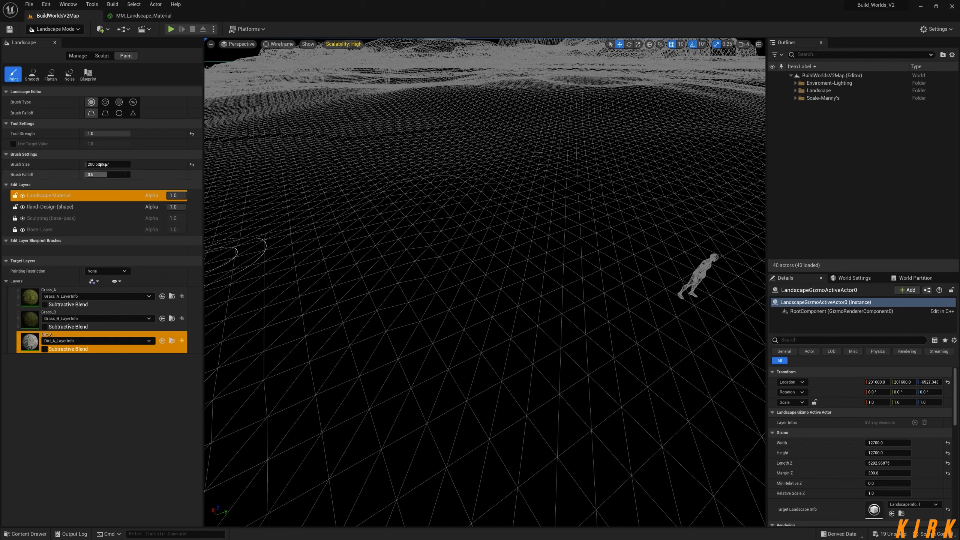
click(284, 45)
click(299, 65)
mouse_move(589, 362)
right_down()
mouse_move(567, 394)
mouse_move(552, 397)
right_up()
key(w)
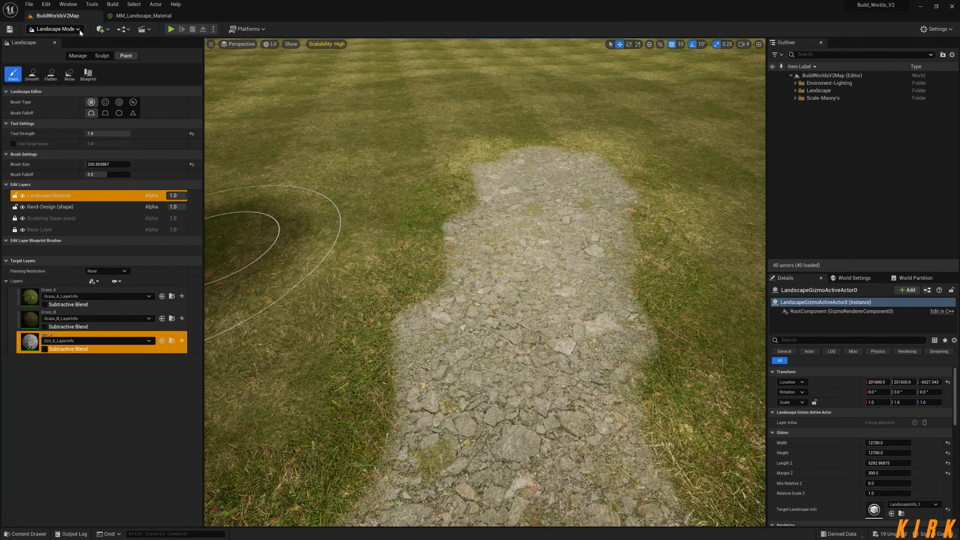
Return the level editor to Selection mode and open the Content Drawer.
click(80, 30)
click(61, 40)
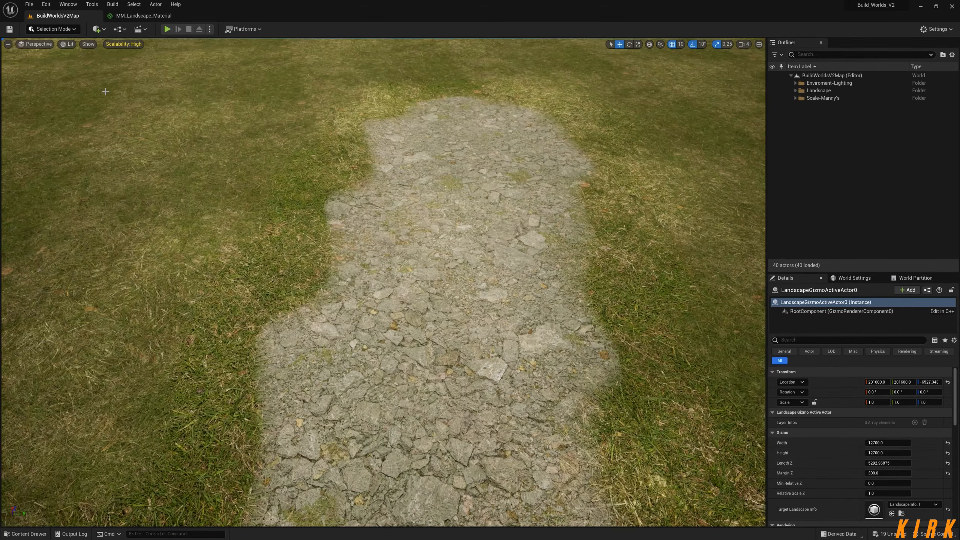
click(39, 535)
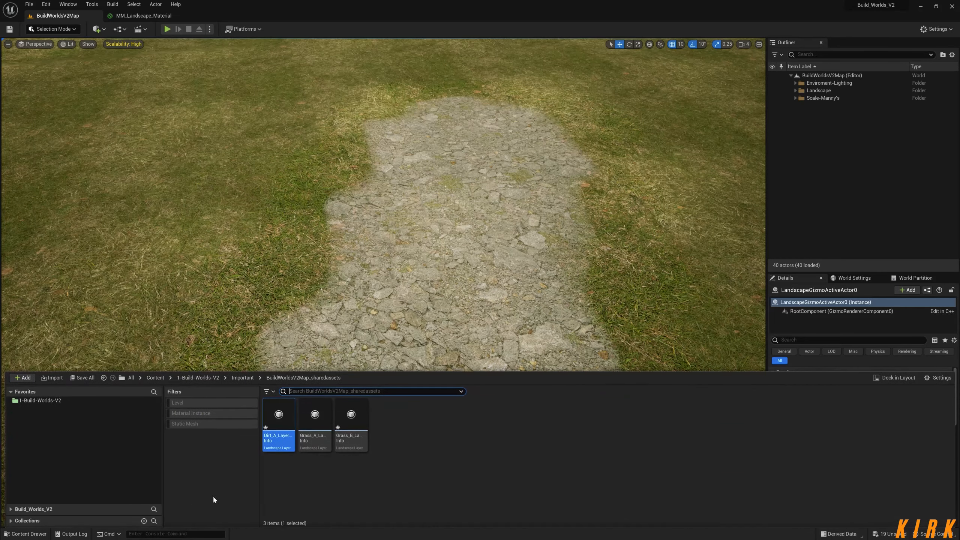
Open the MM_Landscape_Material_Inst material instance from the 1-Build-Worlds-V2 > Landscape > Landscape-Shader folder.
click(185, 378)
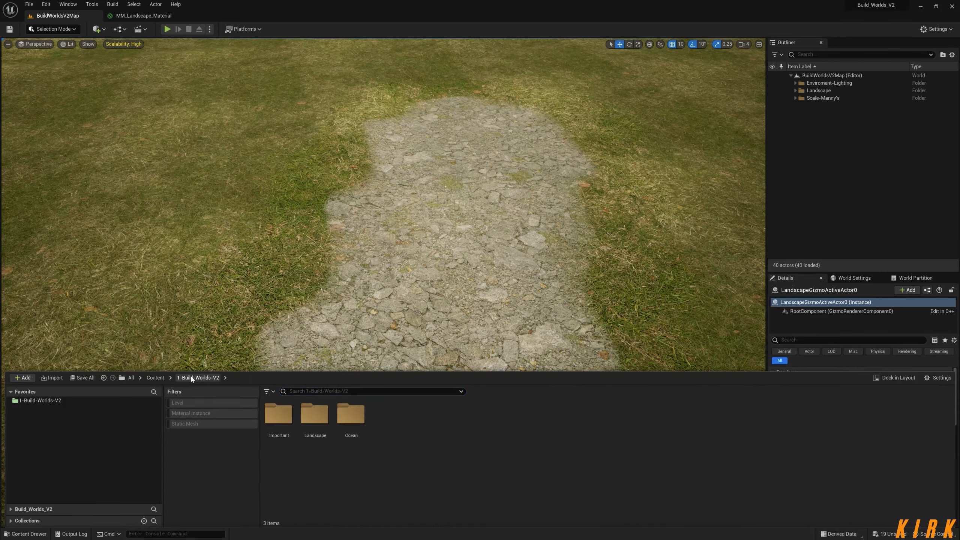
double_click(315, 416)
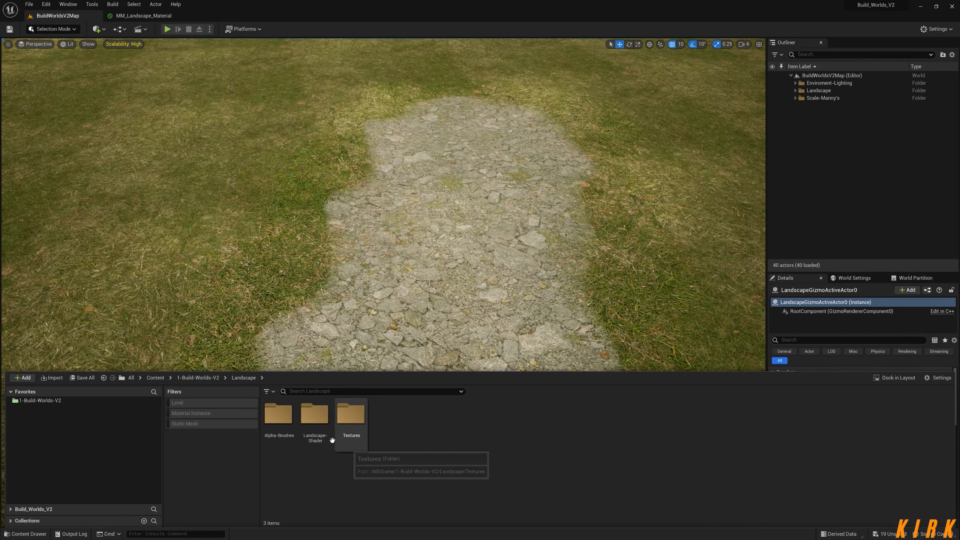
double_click(315, 416)
click(381, 425)
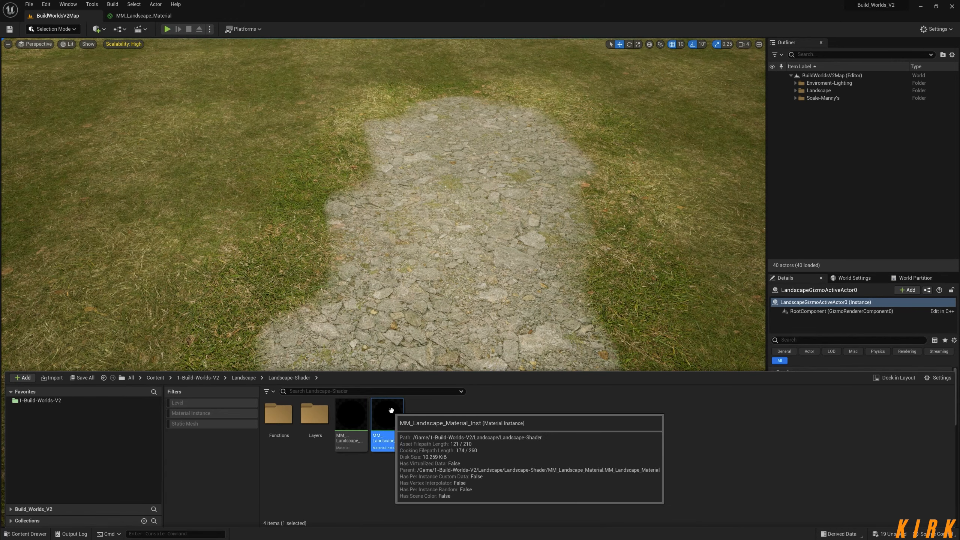
double_click(395, 418)
Float the material instance editor as a tall window over the level, and enable and expand the Dirt A Height Options parameter.
drag(220, 16, 534, 95)
click(57, 16)
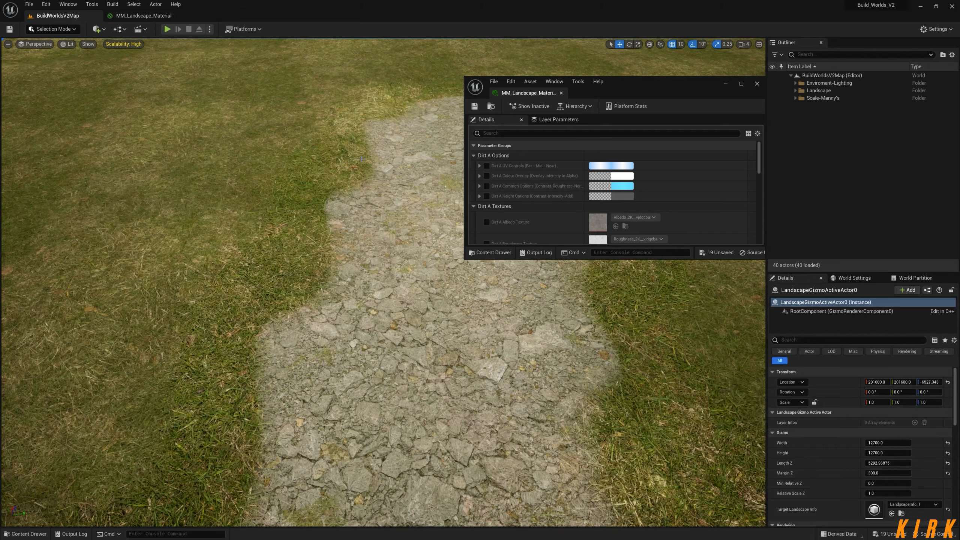
drag(640, 84, 803, 33)
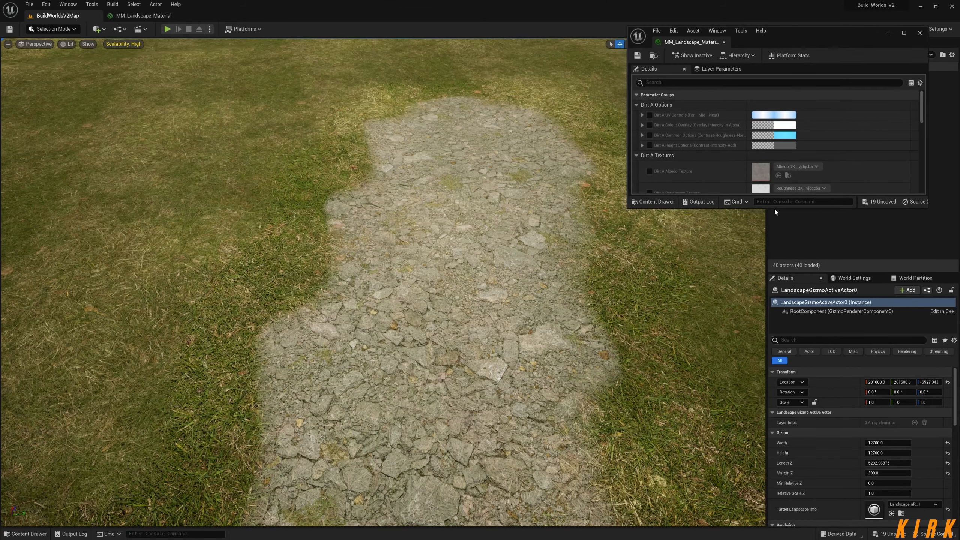
drag(774, 208, 752, 514)
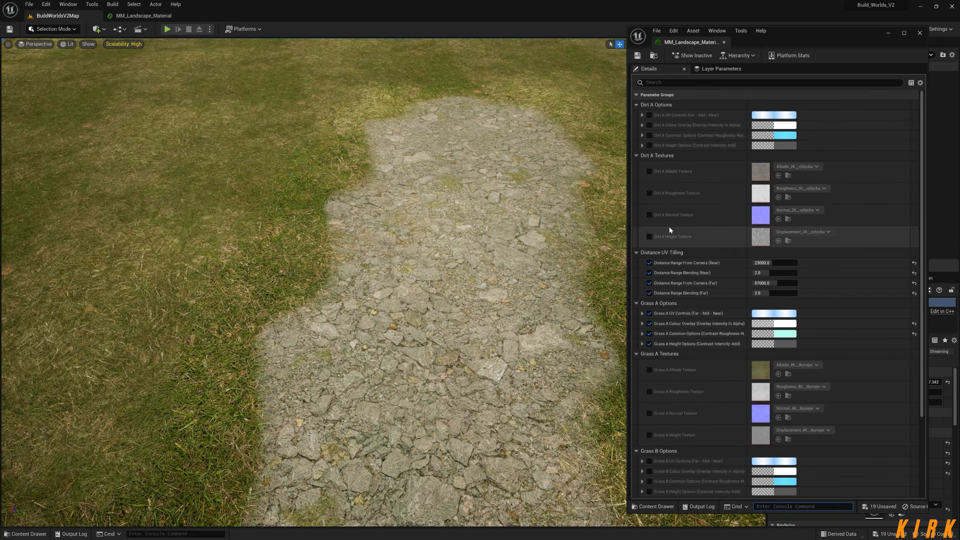
click(649, 145)
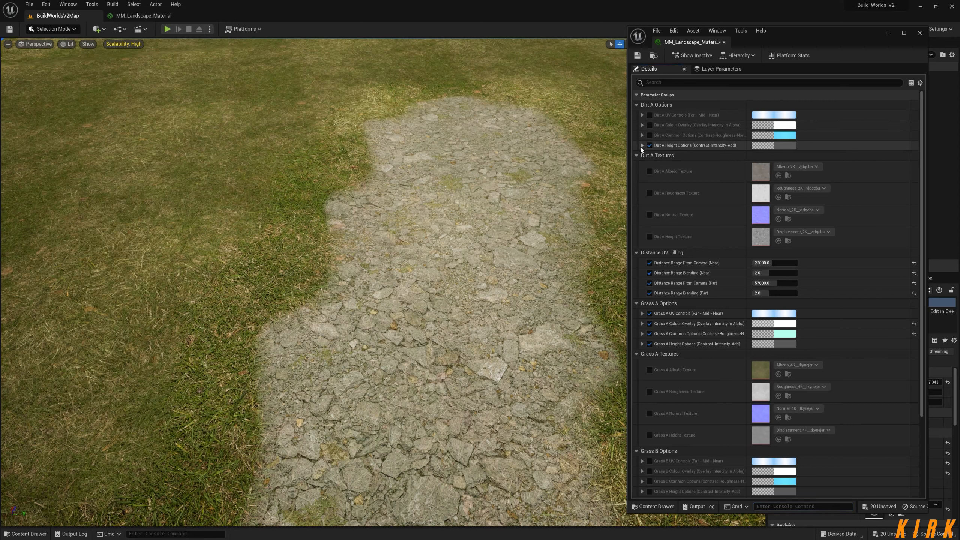
click(641, 145)
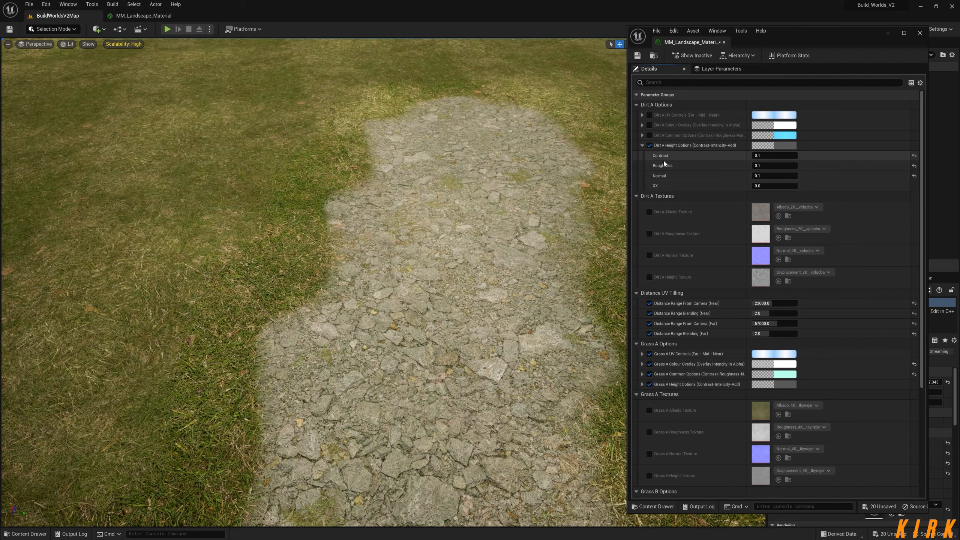
Open the Dirt_A_Layer function from MM_Landscape_Material and examine the channel names of its Dirt A Height Options parameter.
click(151, 16)
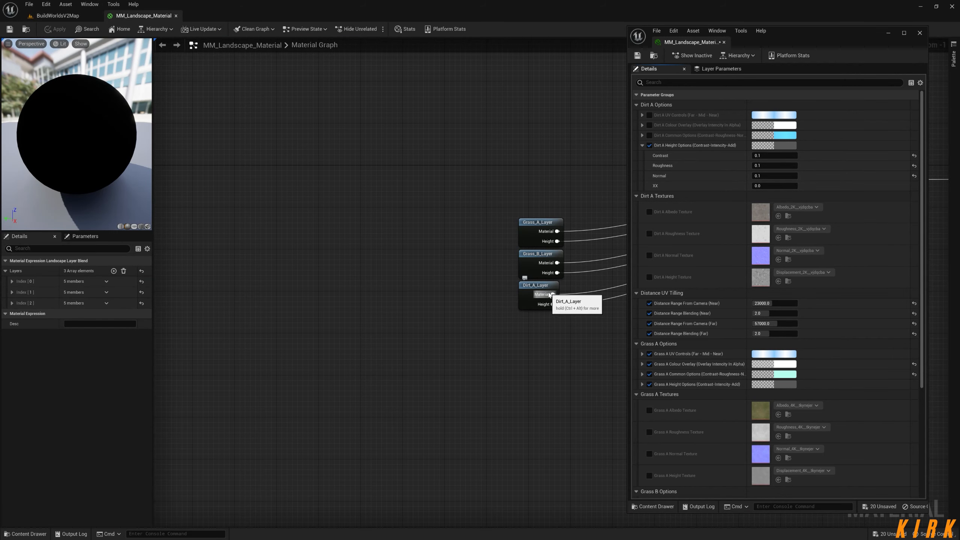
double_click(535, 288)
right_drag(533, 290, 945, 202)
right_drag(455, 380, 445, 236)
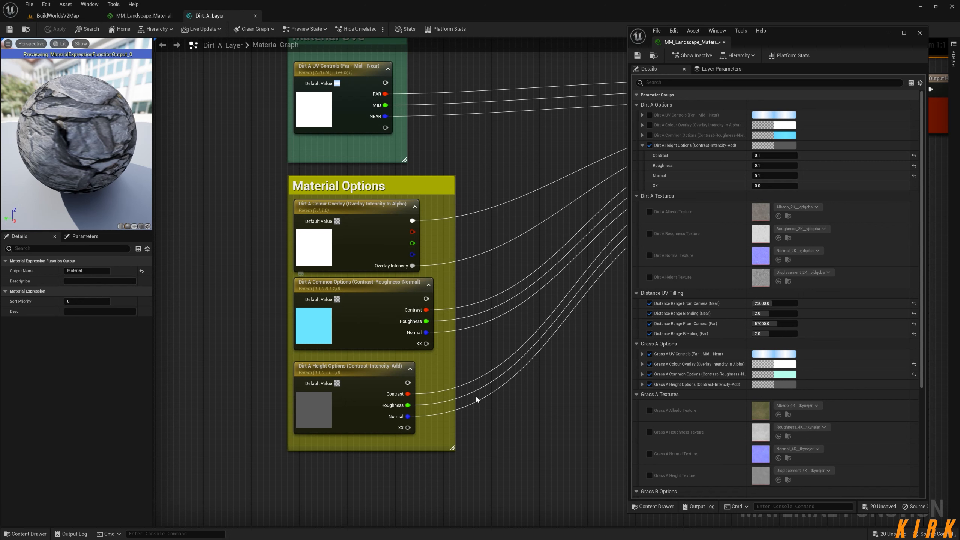
click(363, 382)
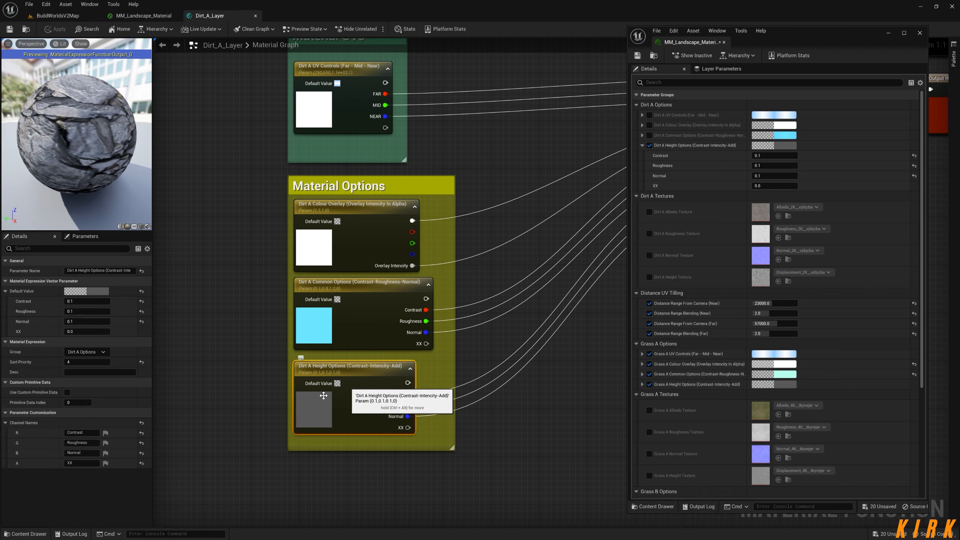
drag(95, 432, 32, 435)
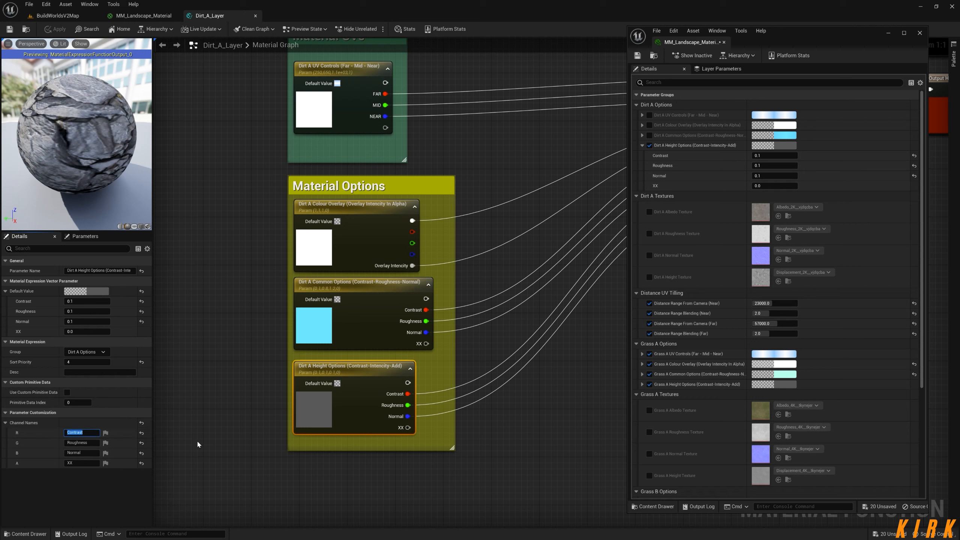
Examine the Material Options parameters in MF_Master_Layer from the Layers/0_Master folder, and close both function editors.
click(26, 534)
double_click(316, 435)
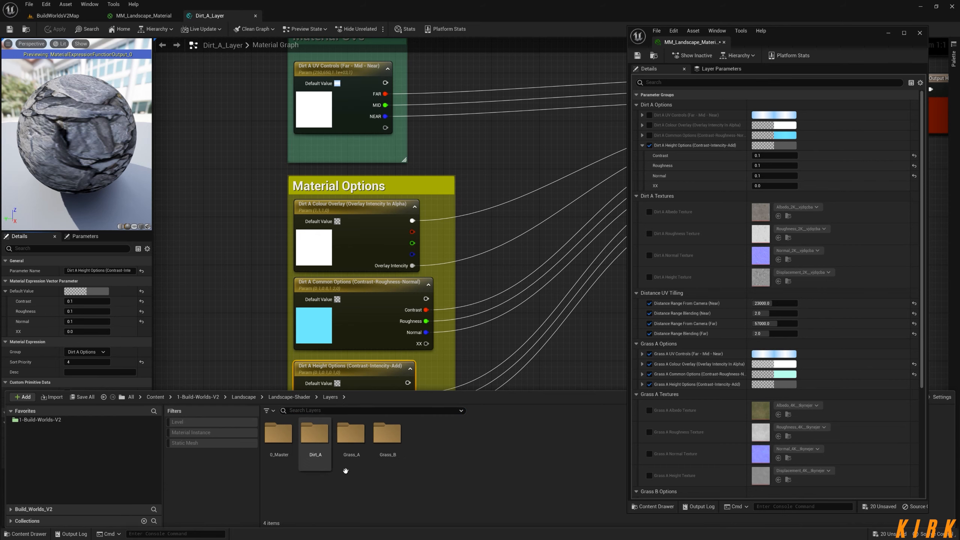
double_click(280, 435)
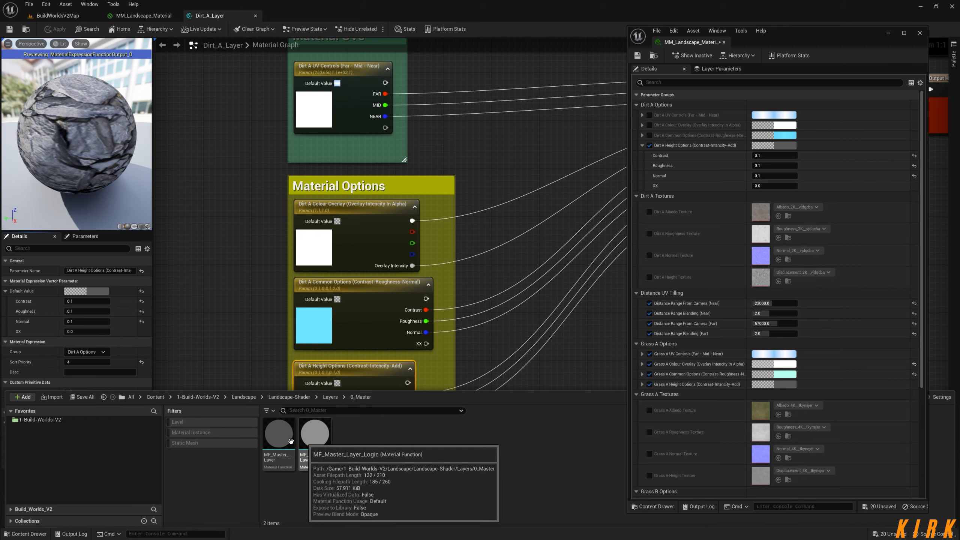
double_click(285, 440)
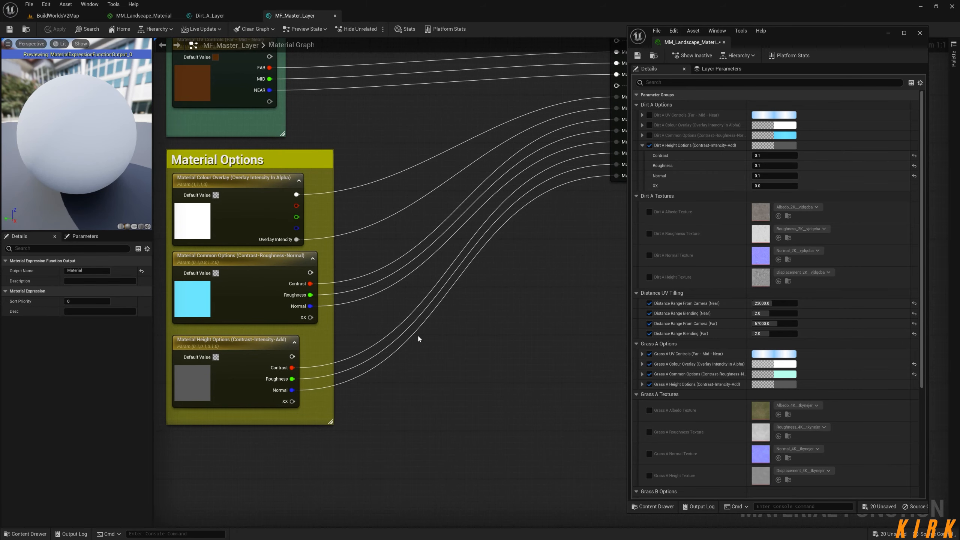
right_drag(371, 258, 358, 356)
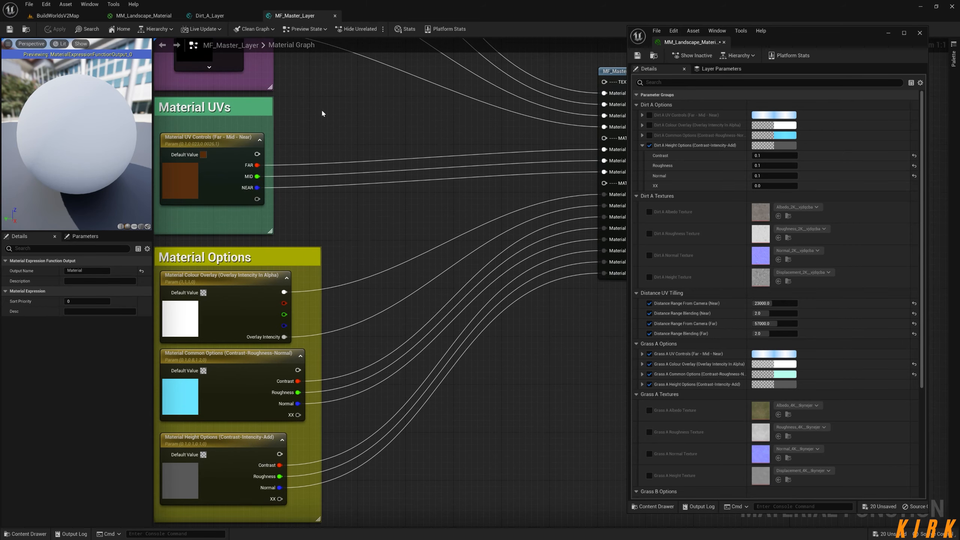
right_drag(266, 443, 326, 308)
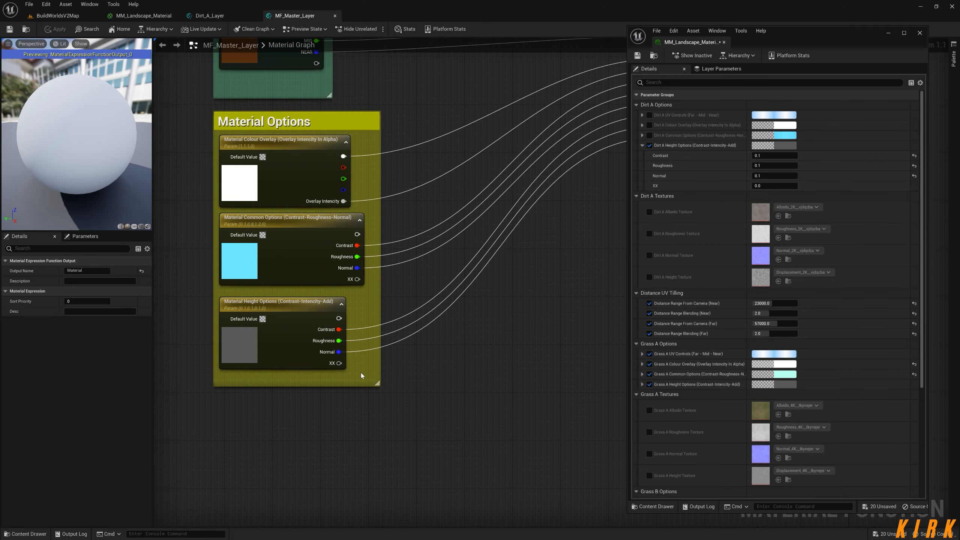
click(335, 16)
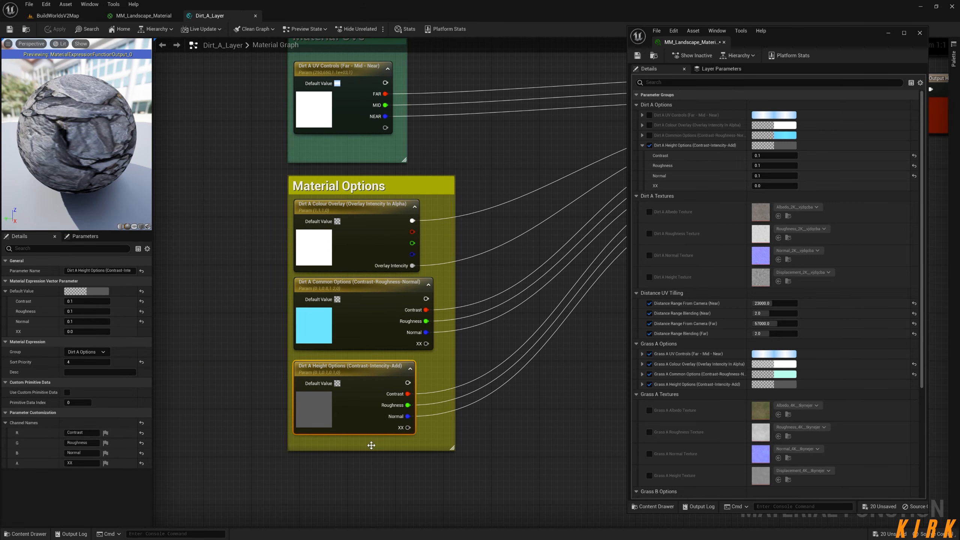
click(255, 15)
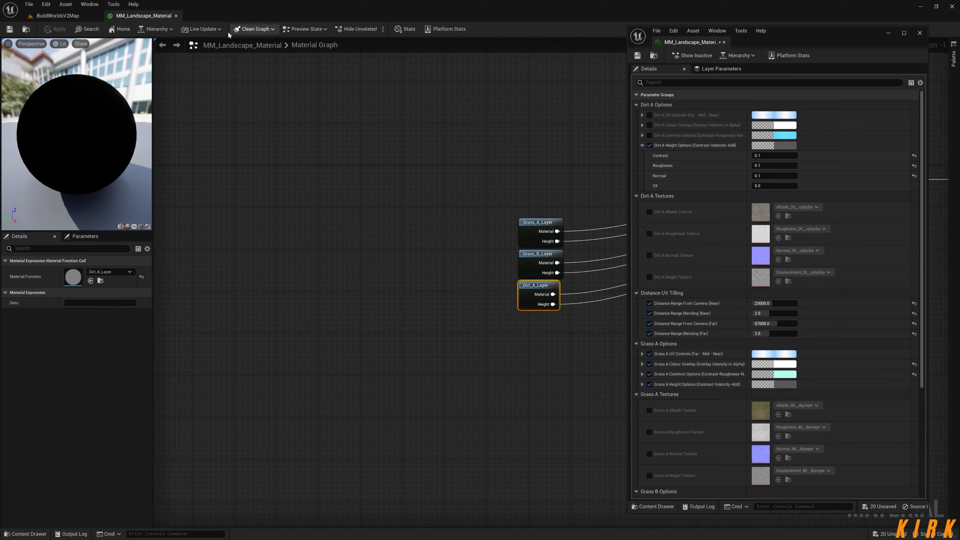
In Dirt_A_Layer, rename the Dirt A Height Options channels G to Intencity and B to Add, and save the function.
double_click(533, 286)
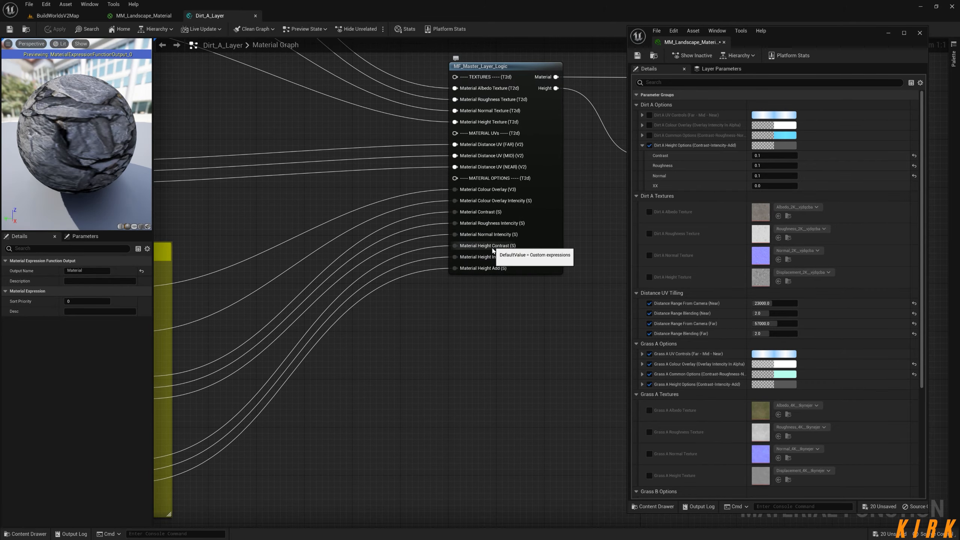
right_drag(351, 373, 517, 221)
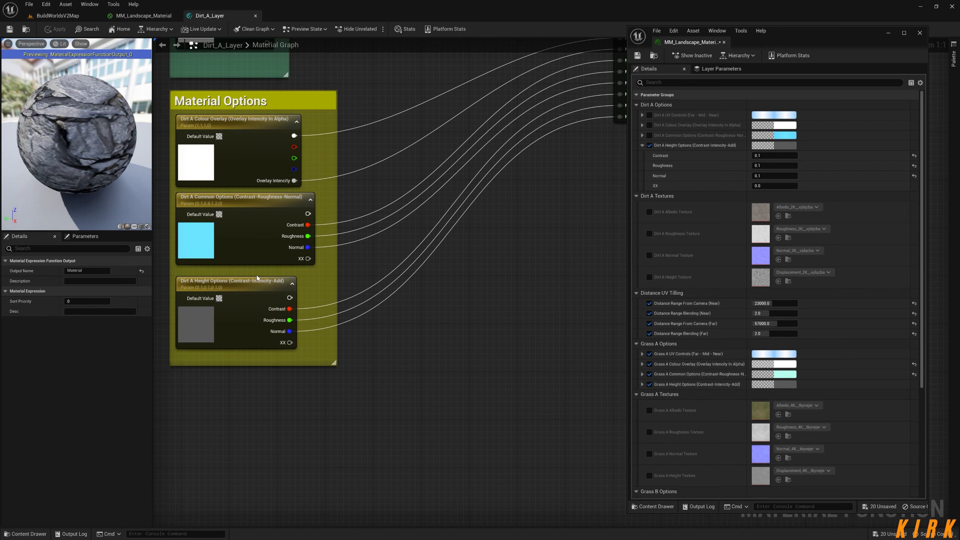
click(259, 284)
click(78, 442)
text(Intencity)
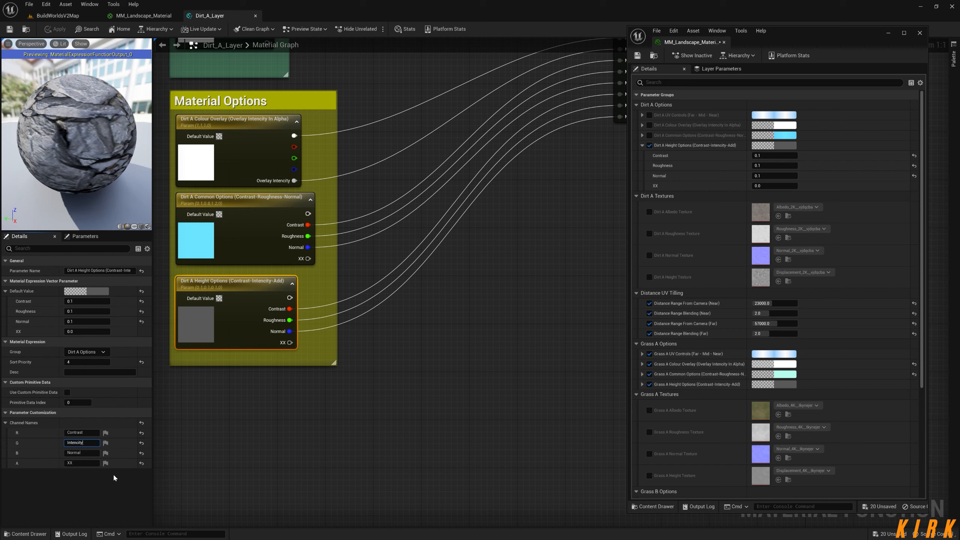
key(Return)
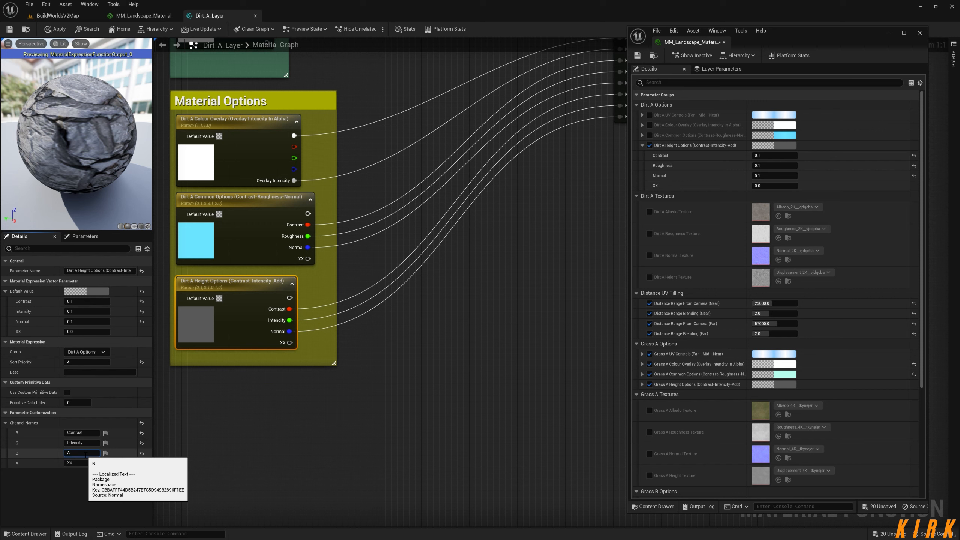
click(86, 455)
text(Add)
click(349, 417)
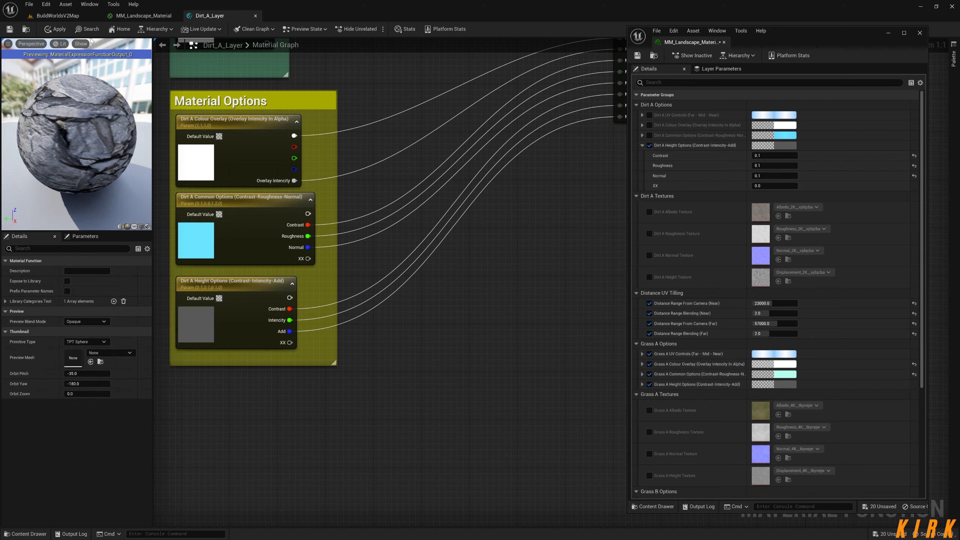
click(10, 30)
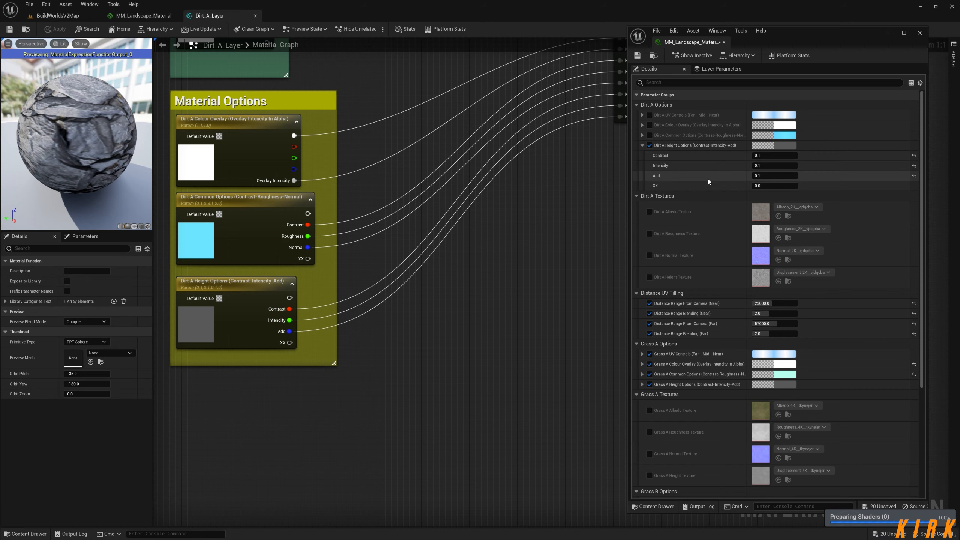
Back in BuildWorldsV2Map, set the Dirt A height Contrast to about 0.77 and Add to about 0.56 in the material instance.
click(65, 16)
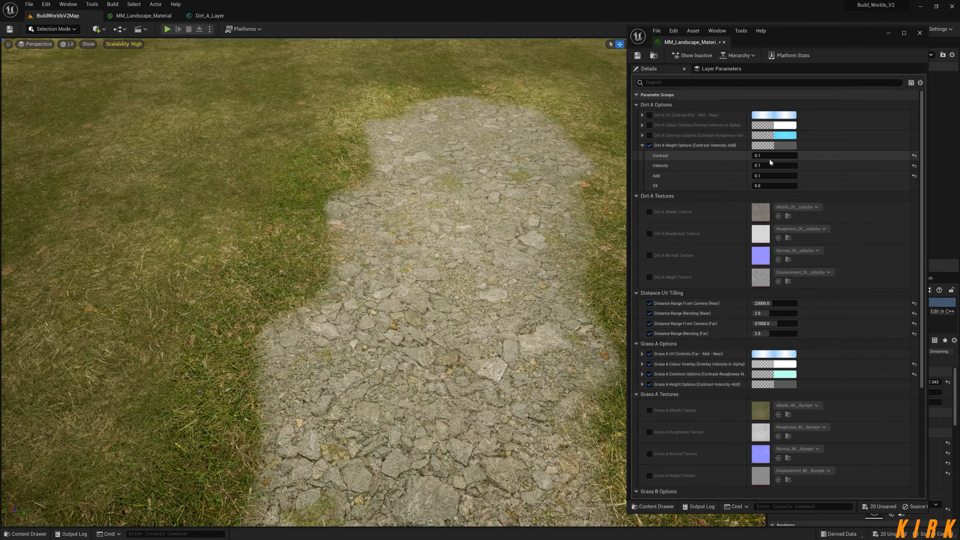
drag(769, 157, 780, 156)
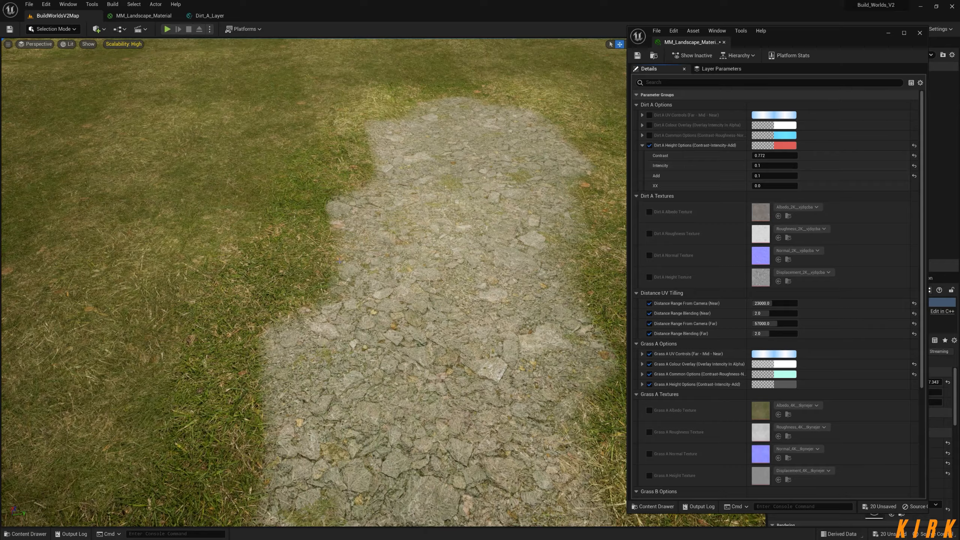
right_drag(344, 258, 325, 212)
right_drag(314, 280, 349, 291)
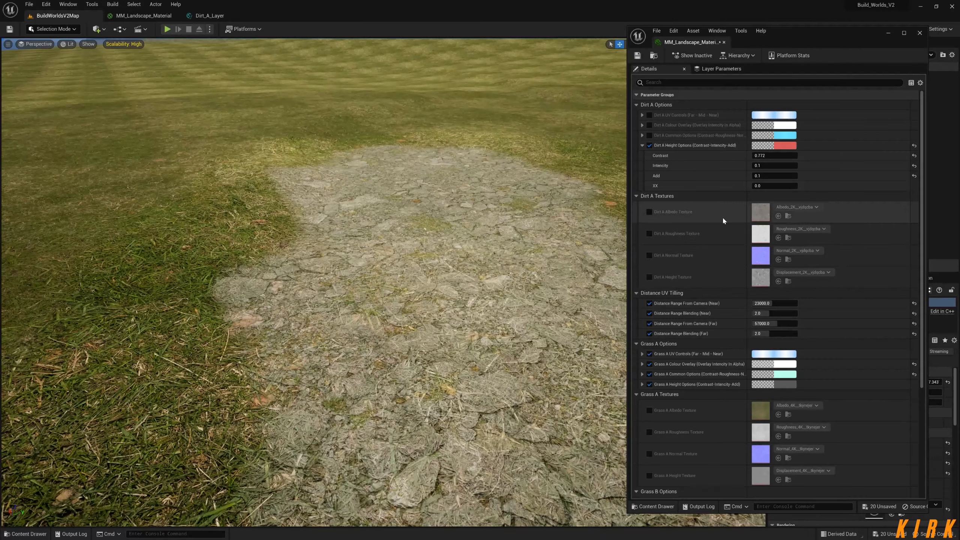
drag(774, 177, 798, 176)
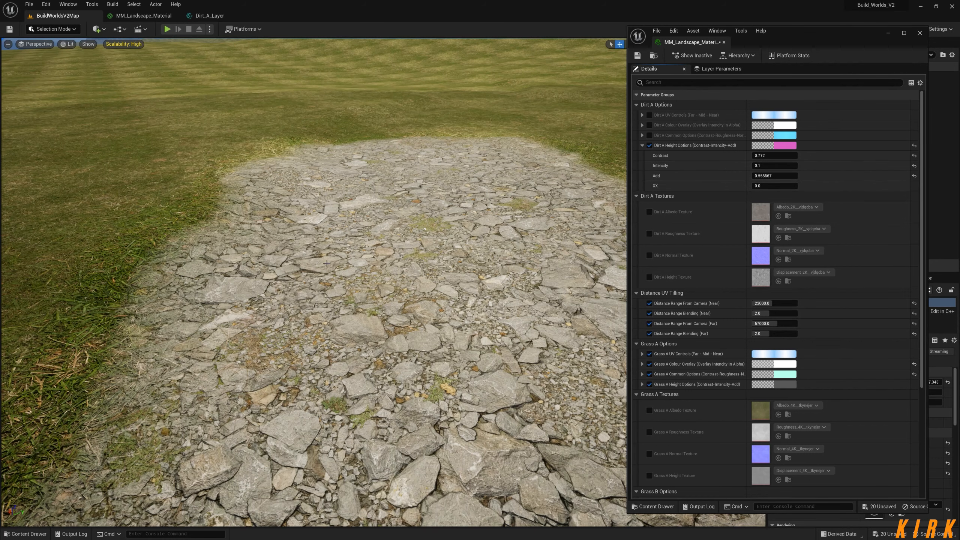
Try a Dirt A height Contrast of about 6.37 with Intencity about 1.72 and check the path edge up close.
mouse_move(774, 155)
mouse_down()
mouse_move(789, 155)
mouse_move(768, 155)
mouse_move(782, 166)
mouse_up()
key(w)
right_drag(425, 228, 400, 194)
key(s)
key(w)
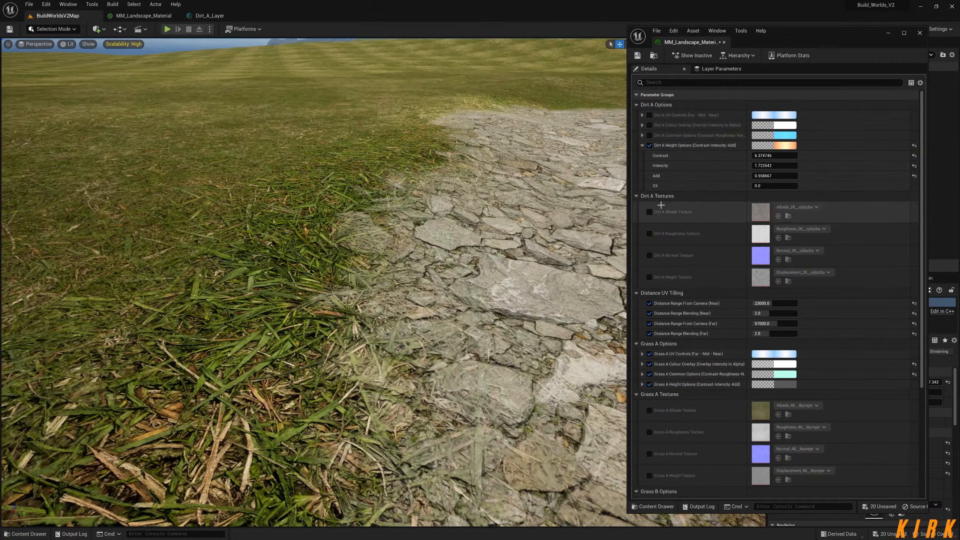
Raise the Dirt A height Intencity to about 5.49, check the stone blending into the grass, and set it to 6.0.
drag(766, 166, 770, 167)
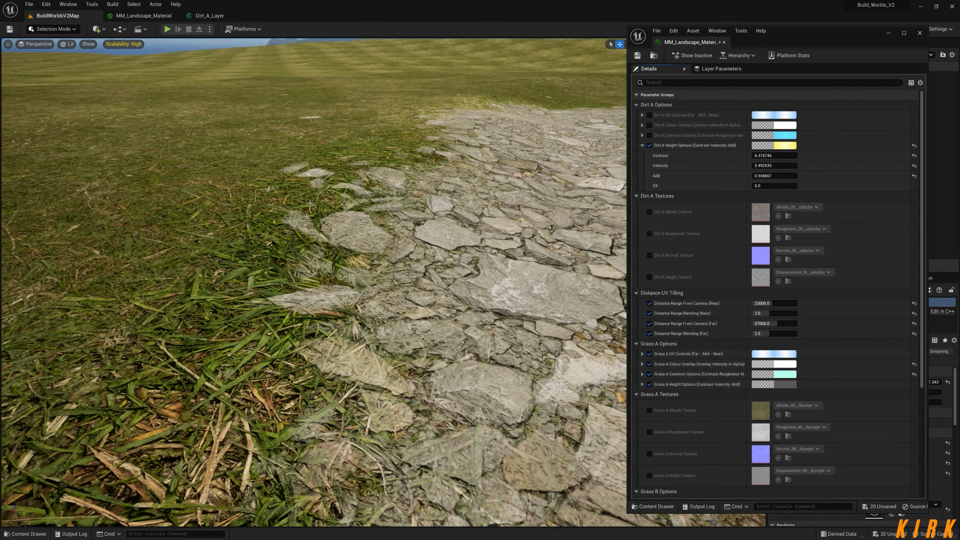
key(s)
mouse_move(362, 240)
right_down()
mouse_move(353, 212)
mouse_move(357, 245)
mouse_move(373, 233)
mouse_move(369, 244)
right_up()
key(w)
key(s)
key(s)
key(w)
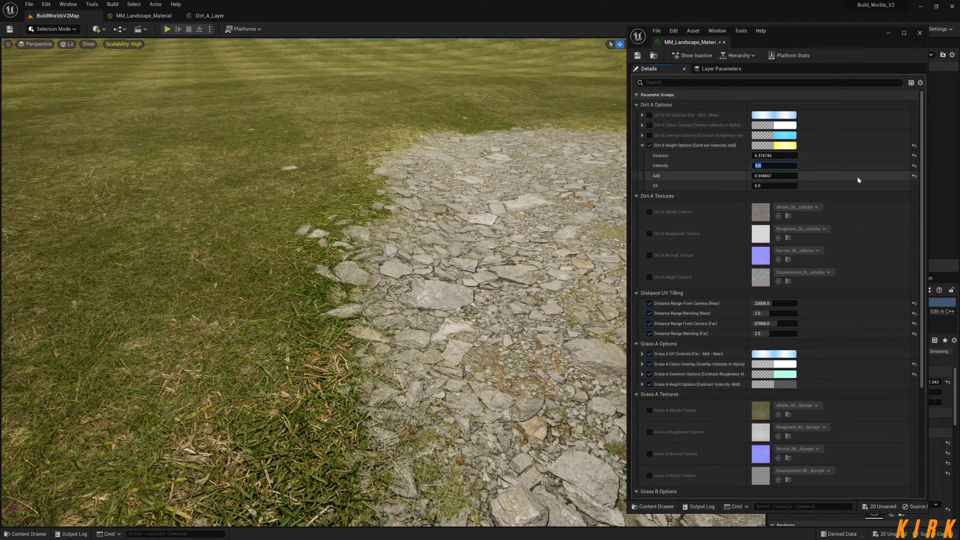
click(835, 166)
Try a Dirt A height Contrast of about 4.18 and settle on about 5.93 for the path's blend with the grass.
mouse_move(775, 156)
mouse_down()
mouse_move(760, 155)
mouse_move(773, 155)
mouse_up()
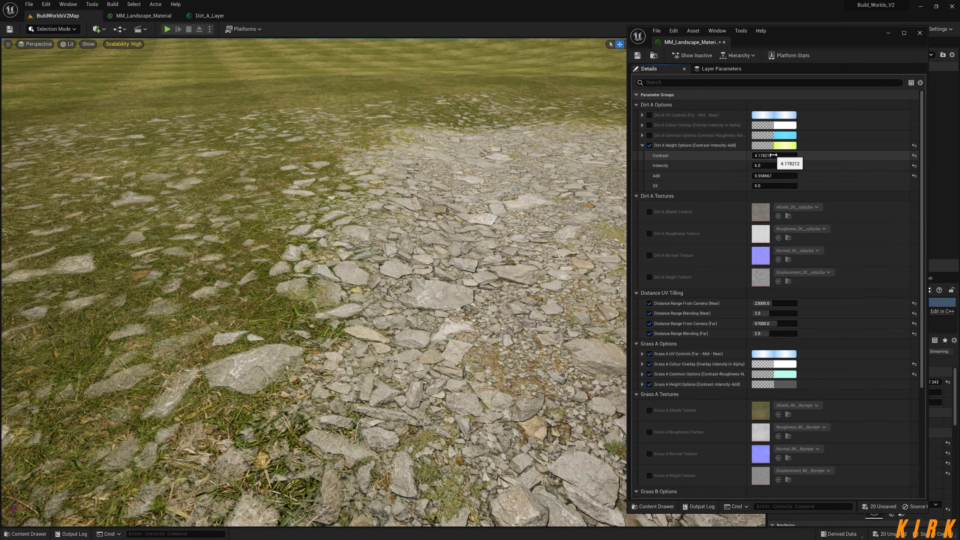
right_drag(461, 210, 461, 210)
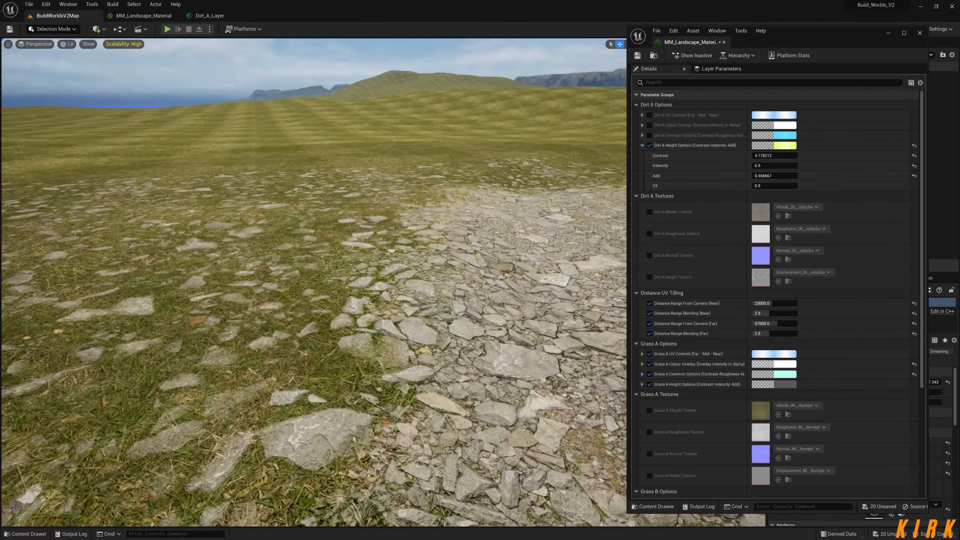
drag(764, 155, 777, 157)
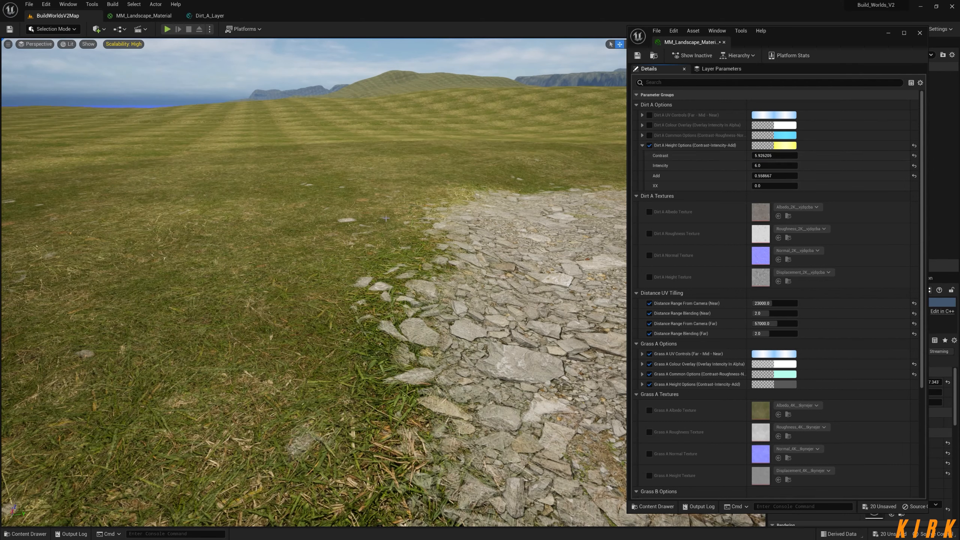
Set the Dirt A height Add to about 0.1 and check the stone edge against the grass.
right_drag(338, 396, 304, 387)
right_drag(206, 322, 236, 317)
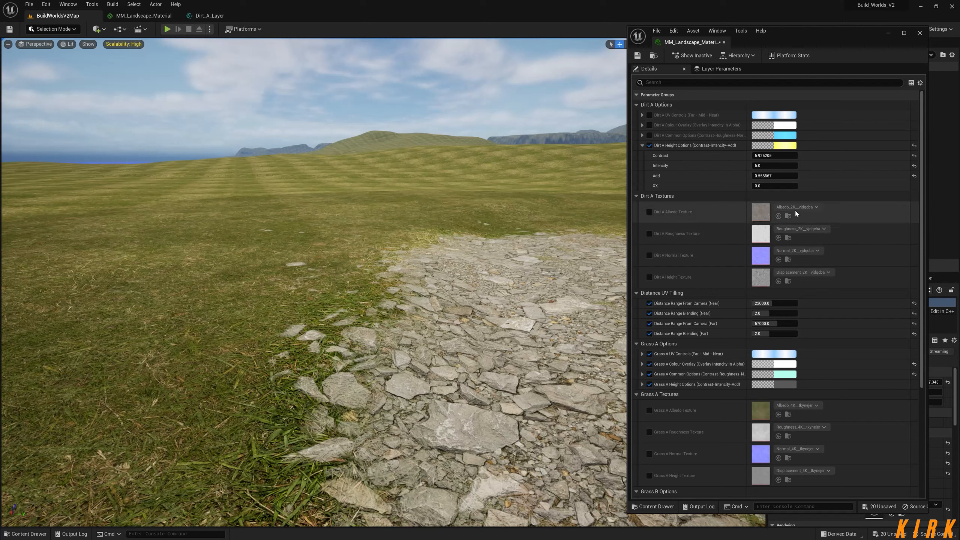
drag(773, 176, 760, 176)
mouse_move(341, 265)
right_down()
mouse_move(333, 298)
mouse_move(330, 262)
right_up()
Expand the Grass A height options and try Contrast about 0.75, Roughness about 3.28 and Normal about 0.55 on the path.
scroll(743, 401, down, 2)
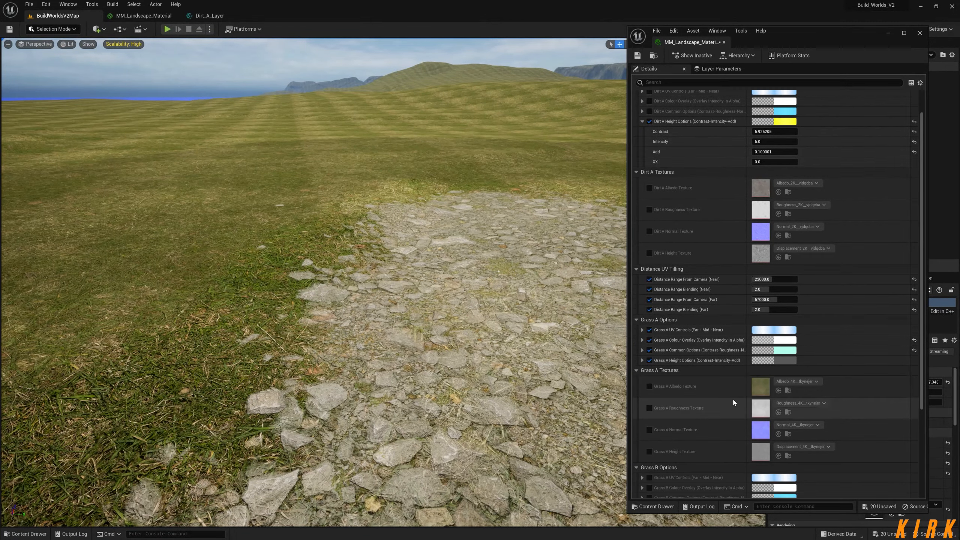
click(641, 360)
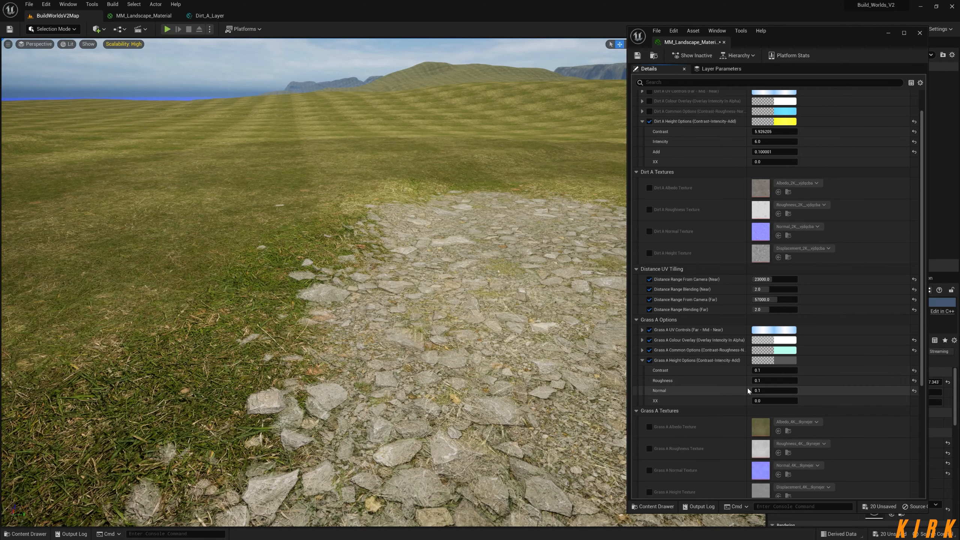
mouse_move(764, 371)
mouse_down()
mouse_move(780, 391)
mouse_move(764, 392)
mouse_up()
right_drag(320, 326, 389, 331)
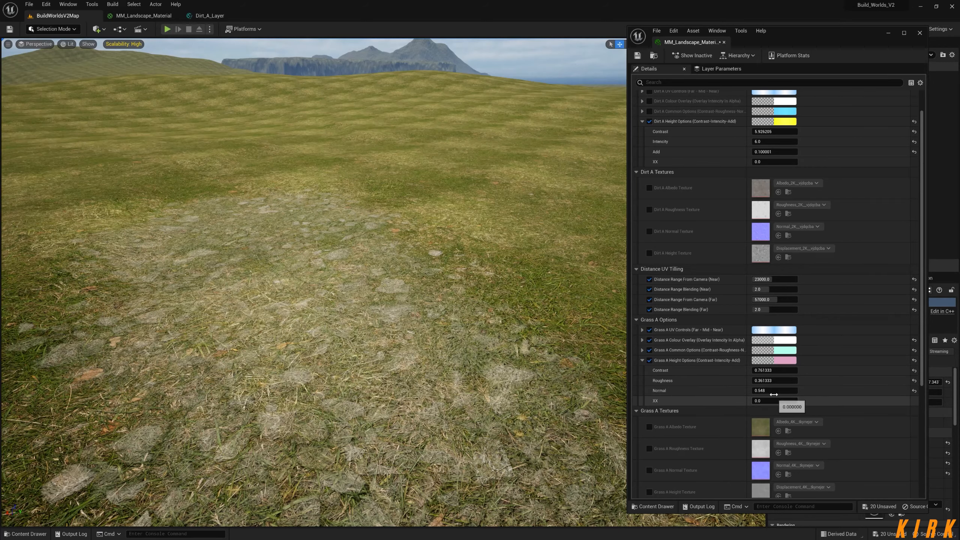
drag(769, 381, 775, 381)
right_drag(472, 333, 482, 303)
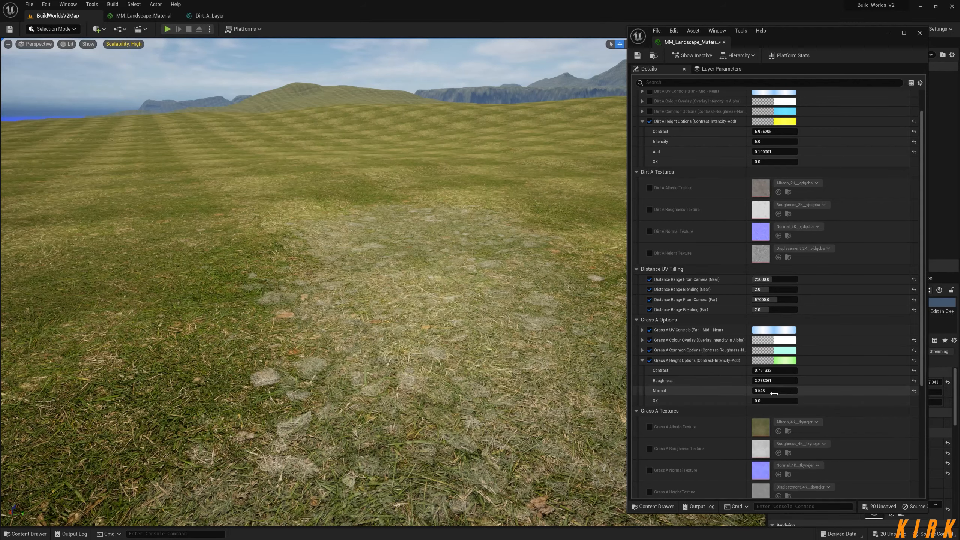
Set the Grass A height Normal to 0.02, Roughness to about 1.19 and Contrast to about 1.88, and close the material instance.
mouse_move(780, 390)
mouse_down()
mouse_move(769, 391)
mouse_move(780, 380)
mouse_up()
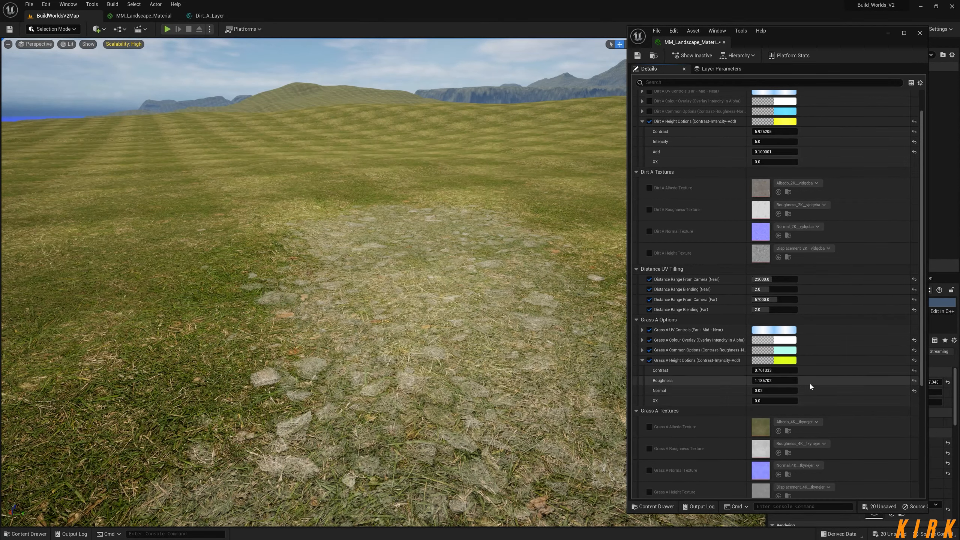
mouse_move(777, 370)
mouse_down()
mouse_move(766, 371)
mouse_move(774, 371)
mouse_up()
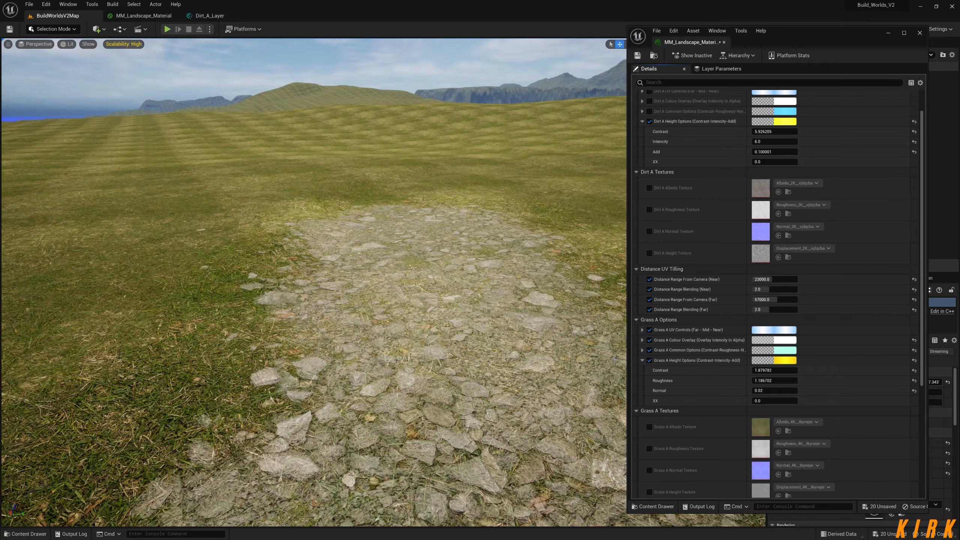
right_drag(430, 341, 413, 324)
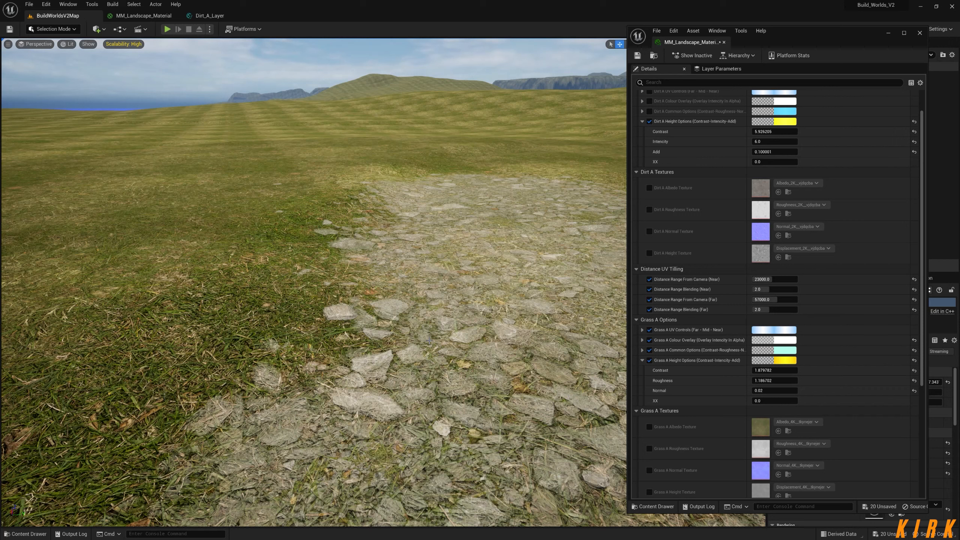
click(920, 34)
Examine the painted dirt path and the surrounding grass from above, around the mannequin.
right_drag(469, 242, 545, 236)
key(s)
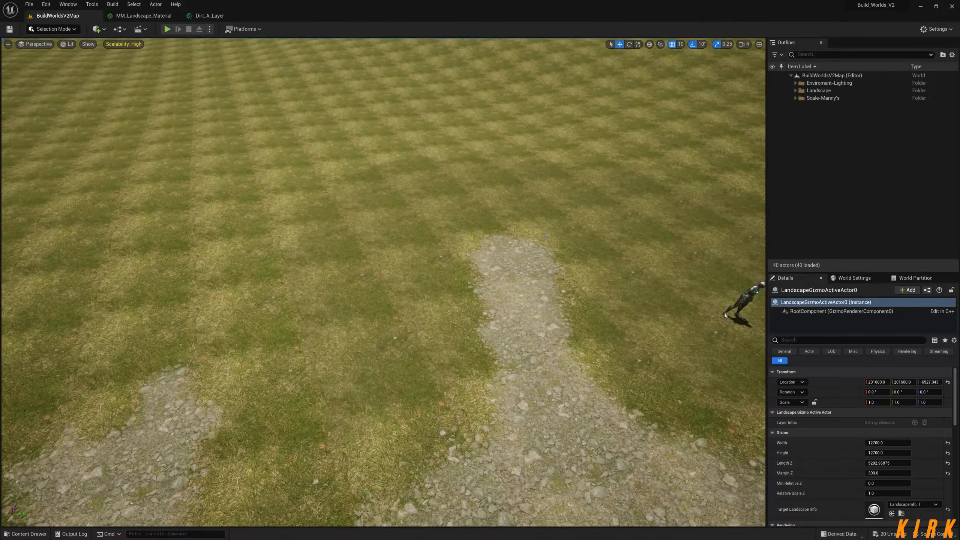
key(w)
right_drag(656, 167, 192, 332)
key(s)
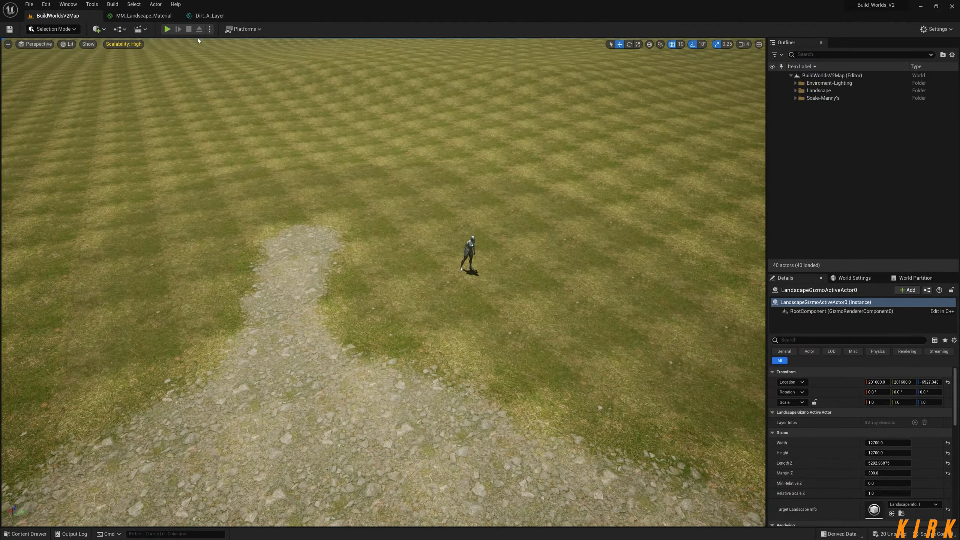
Open the Grass_B_Layer function from MM_Landscape_Material and inspect its Grass B Albedo Texture parameter.
click(209, 16)
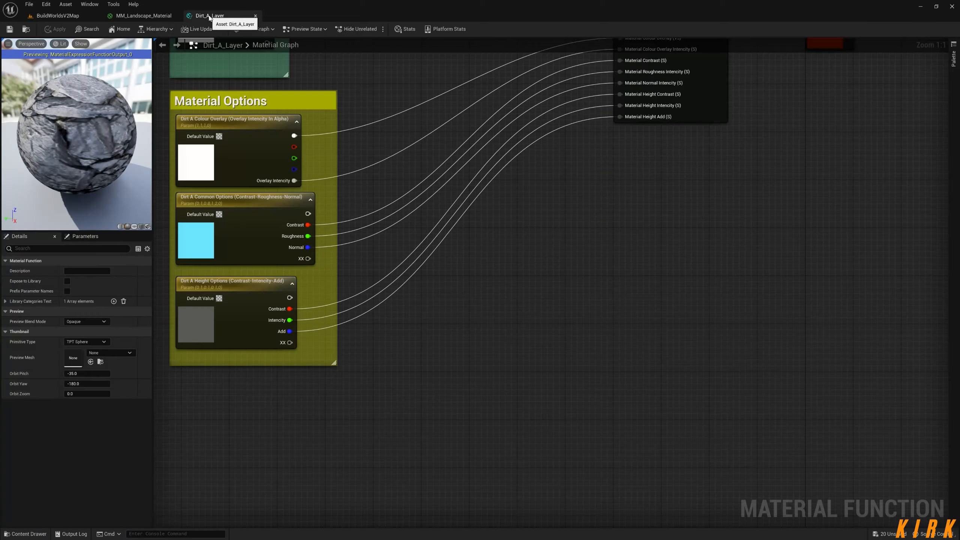
click(144, 15)
double_click(541, 256)
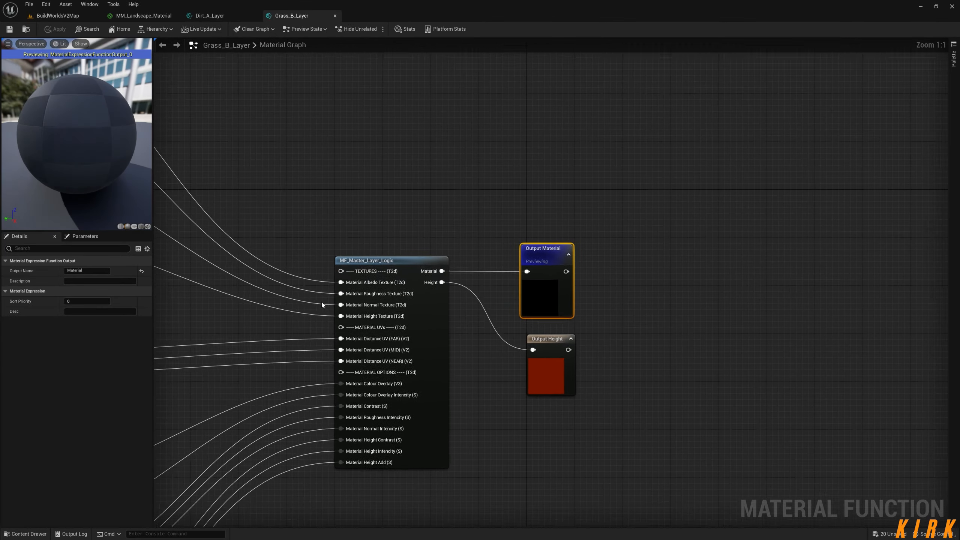
click(276, 120)
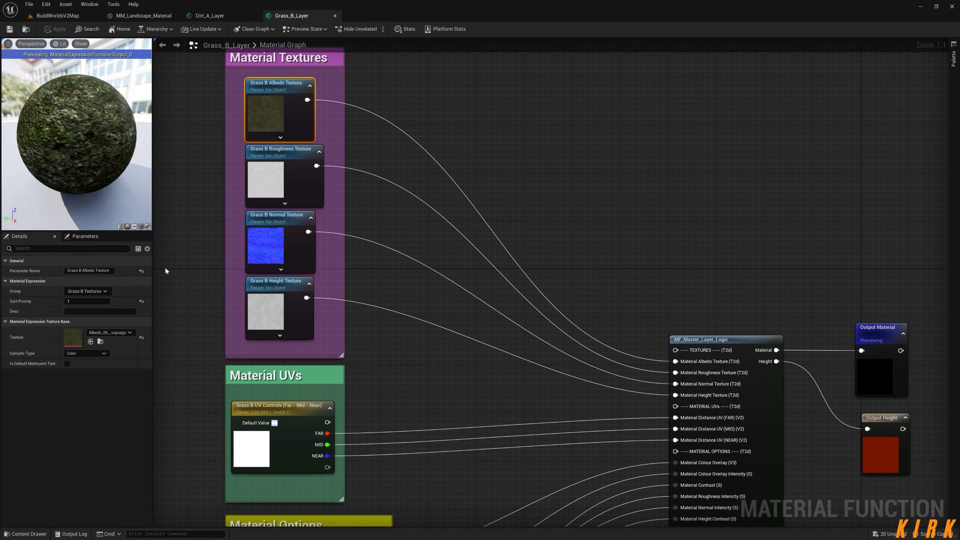
Open the Grass_A_Layer function from MM_Landscape_Material and inspect its Grass A Albedo Texture parameter.
click(239, 17)
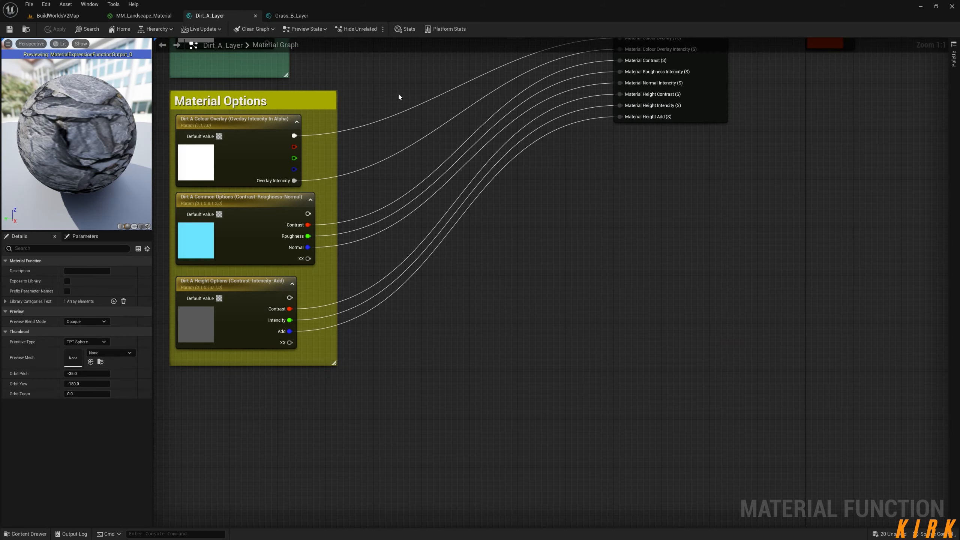
click(156, 17)
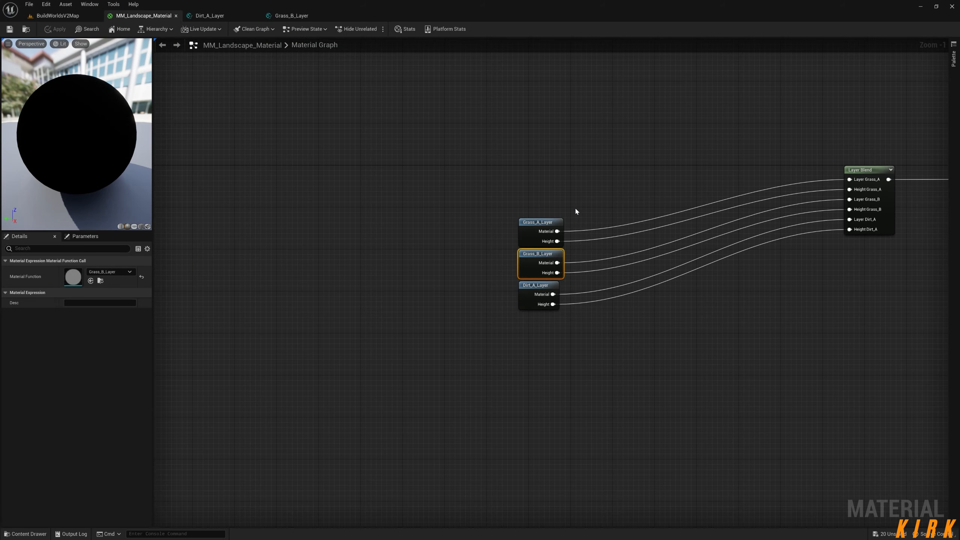
double_click(539, 223)
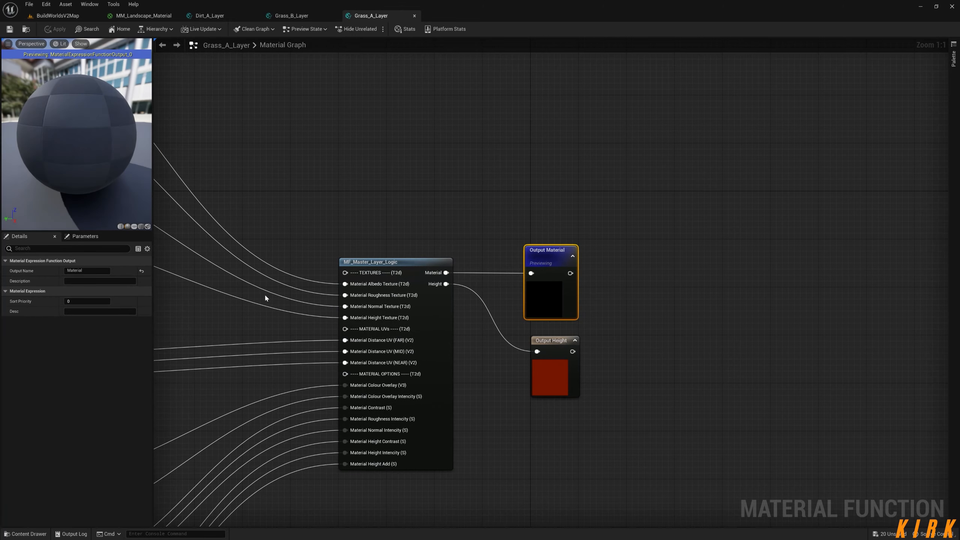
right_drag(269, 298, 525, 444)
click(192, 205)
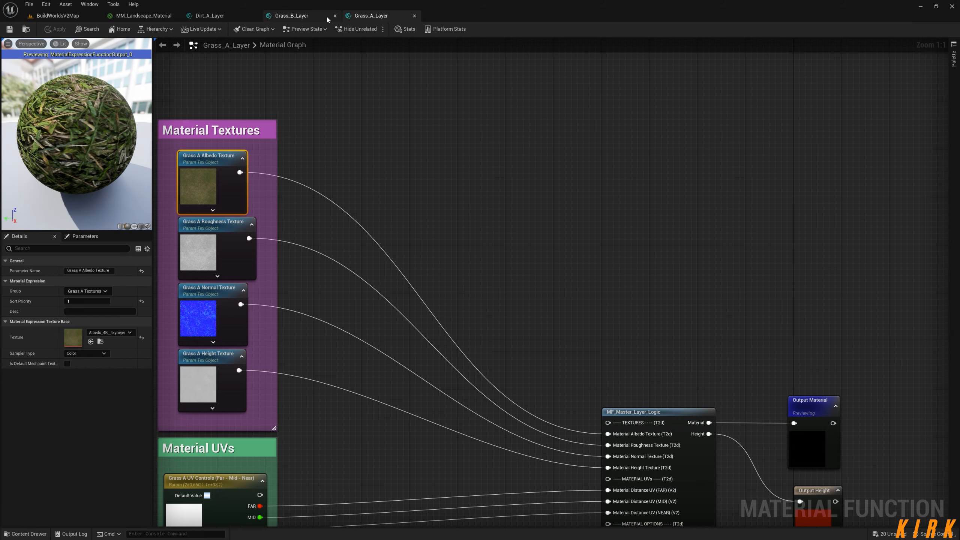
Close the Grass_A_Layer, Grass_B_Layer and Dirt_A_Layer function editors.
click(414, 16)
click(335, 16)
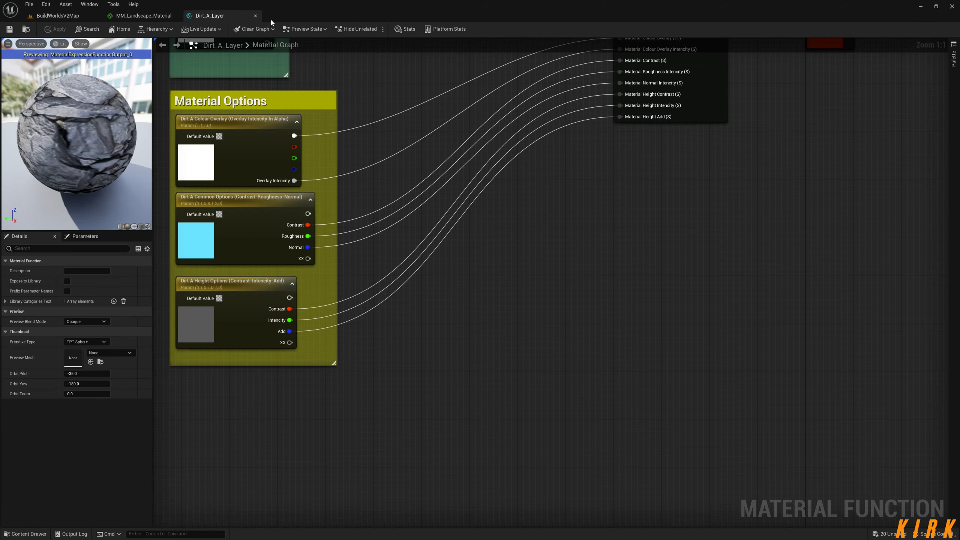
click(255, 16)
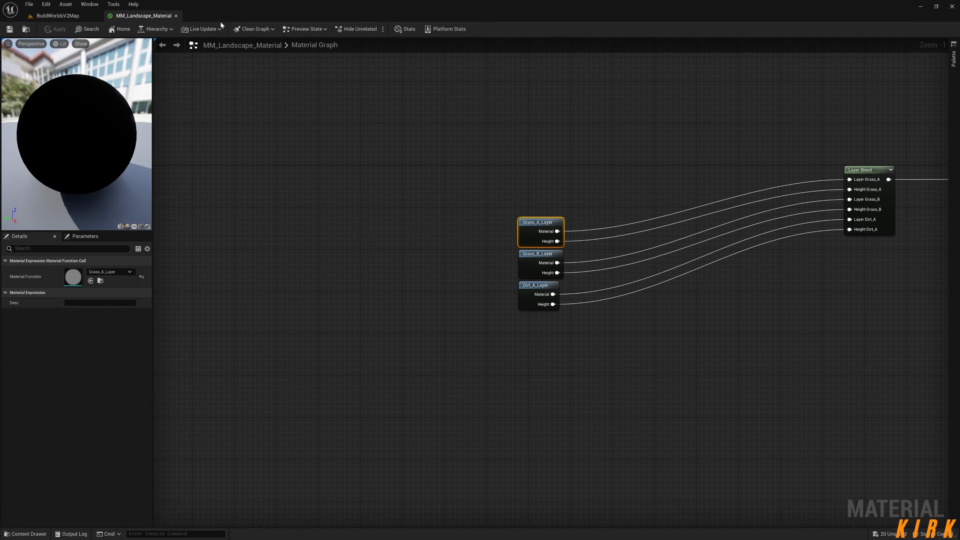
Return to BuildWorldsV2Map in Landscape mode and fill the whole landscape with the Grass_A layer, covering the dirt.
click(64, 16)
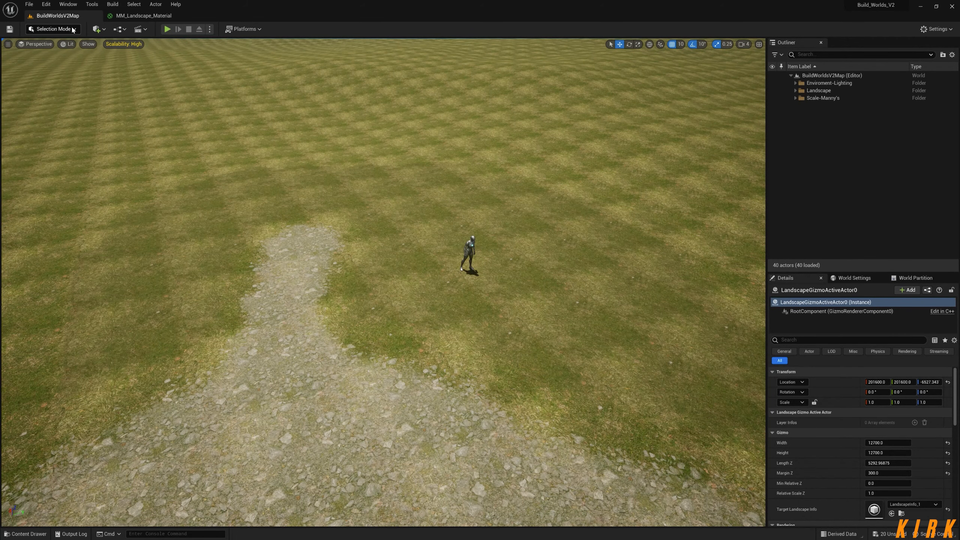
click(74, 31)
click(56, 49)
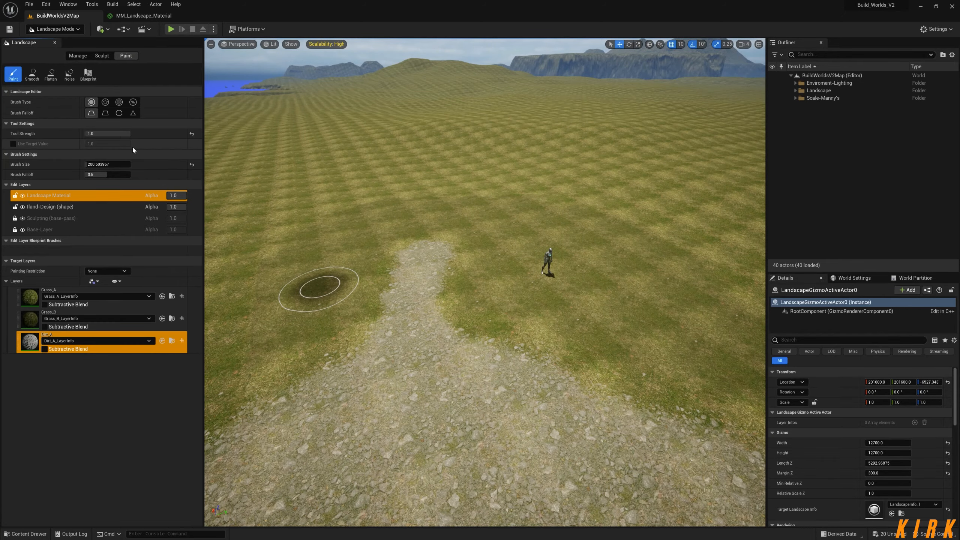
right_drag(493, 359, 425, 340)
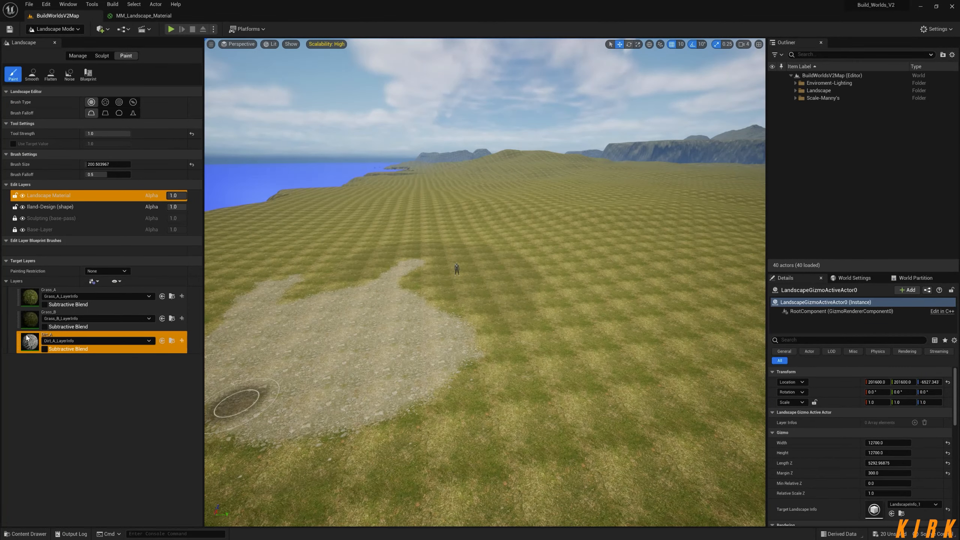
right_click(32, 299)
click(59, 326)
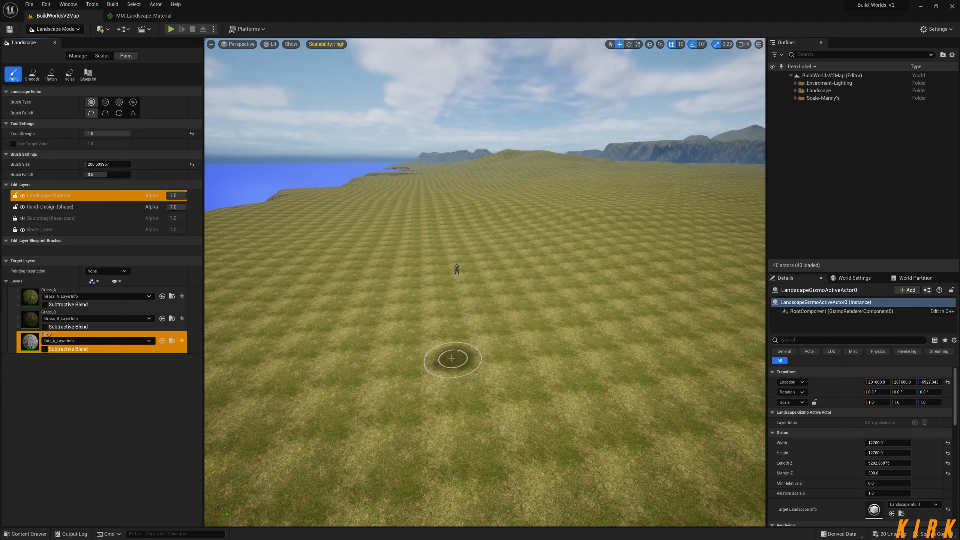
Paint Grass_B patches over the grass around the mannequin with a tool strength of 2.0.
click(32, 319)
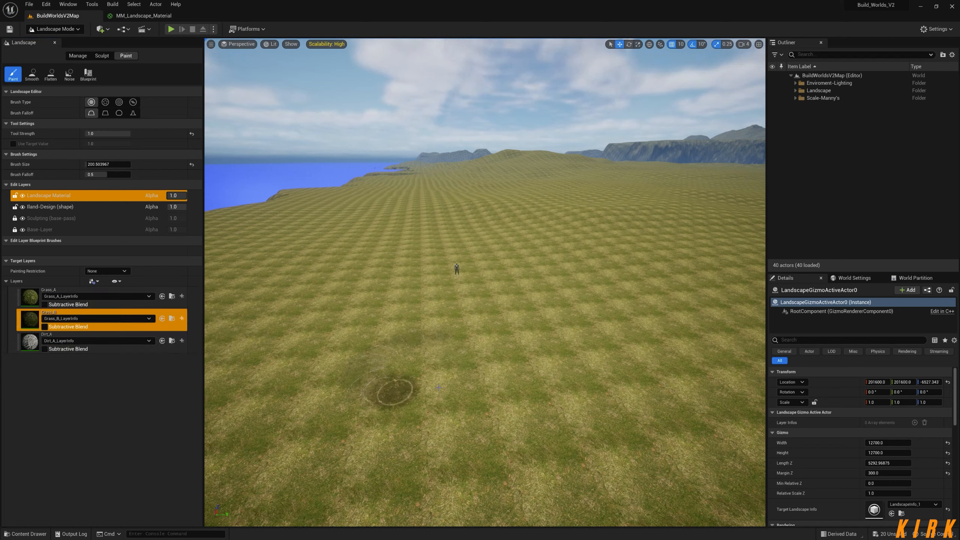
click(107, 134)
text(2)
key(Return)
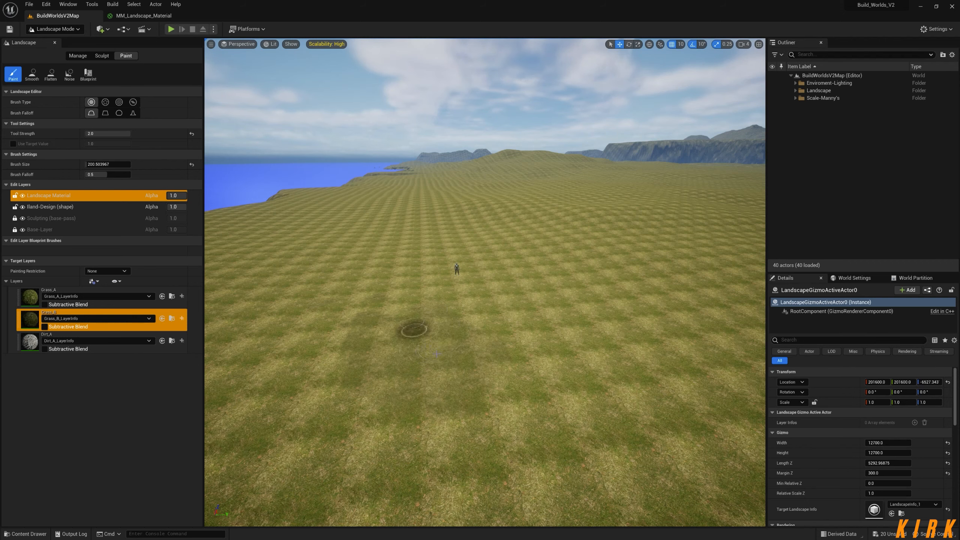
key(w)
mouse_move(495, 350)
right_down()
mouse_move(486, 365)
mouse_move(495, 382)
mouse_move(477, 398)
mouse_move(488, 366)
right_up()
key(w)
key(s)
mouse_move(340, 373)
right_down()
mouse_move(332, 399)
mouse_move(362, 365)
mouse_move(339, 365)
mouse_move(341, 354)
right_up()
key(w)
key(s)
mouse_move(557, 380)
right_down()
mouse_move(529, 418)
mouse_move(554, 386)
mouse_move(535, 374)
right_up()
Paint an irregular Dirt_A patch onto the grass near the mannequin.
click(29, 345)
key(s)
mouse_move(491, 326)
mouse_down()
mouse_move(411, 311)
mouse_move(443, 305)
mouse_move(455, 360)
mouse_move(412, 348)
mouse_move(396, 289)
mouse_move(380, 281)
mouse_move(381, 251)
mouse_move(392, 270)
mouse_move(386, 245)
mouse_move(362, 238)
mouse_move(377, 233)
mouse_move(416, 296)
mouse_up()
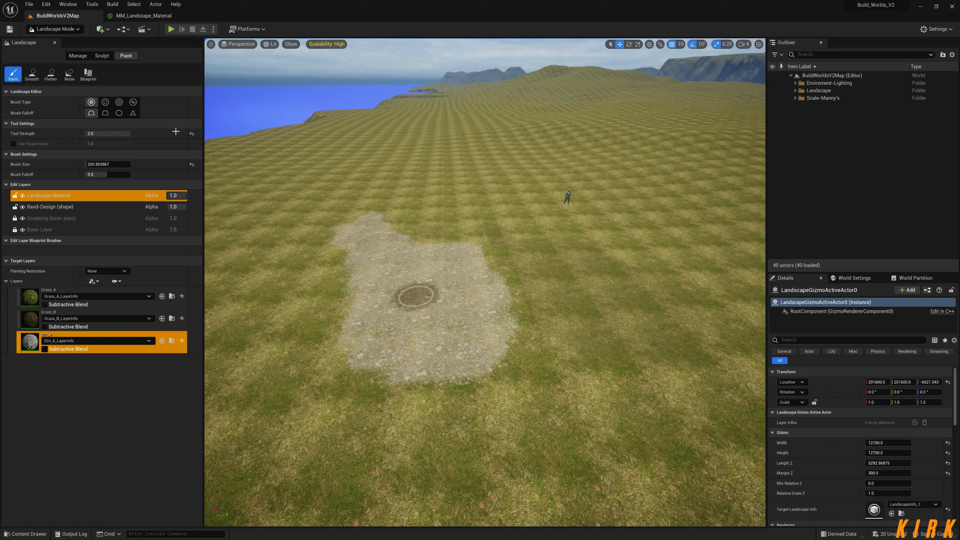
Show the shader stats of MM_Landscape_Material, review them against the three selected layer functions, and hide the stats again.
click(140, 17)
right_drag(736, 390, 590, 330)
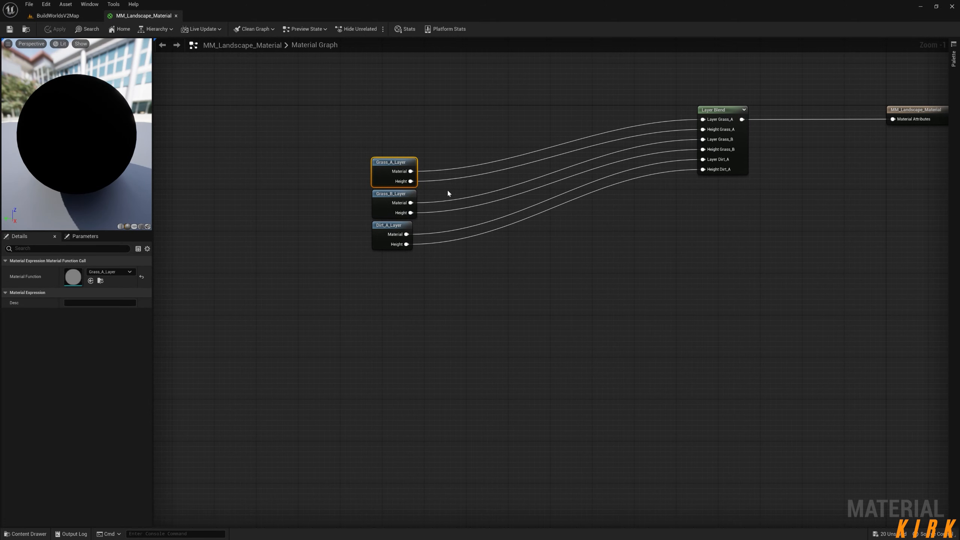
click(406, 29)
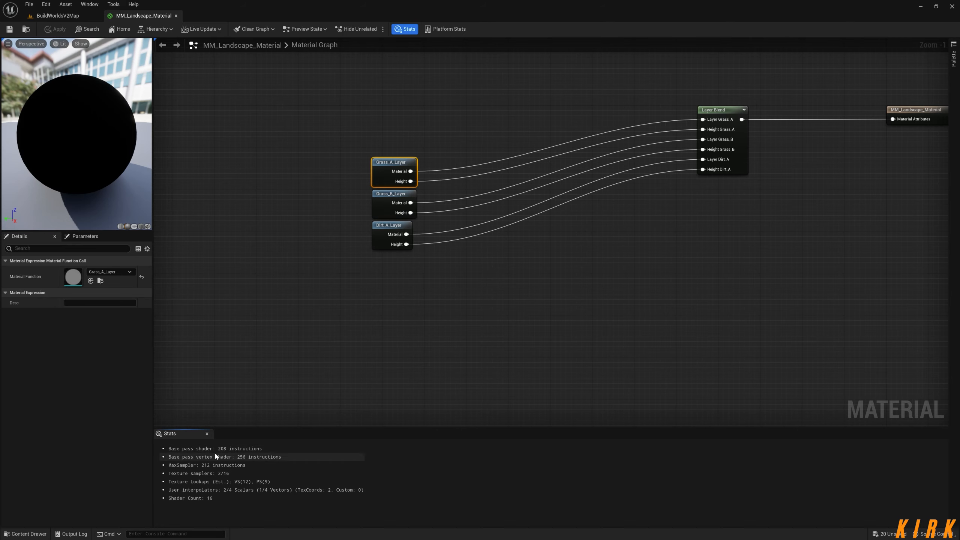
mouse_move(581, 320)
right_down()
mouse_move(518, 375)
mouse_move(576, 319)
right_up()
drag(385, 156, 263, 305)
right_drag(358, 336, 370, 320)
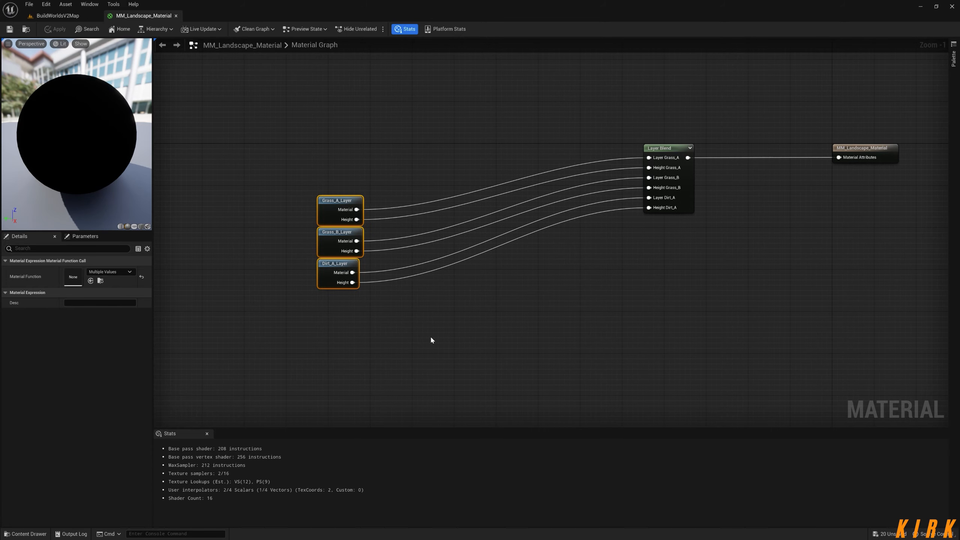
right_drag(449, 330, 389, 291)
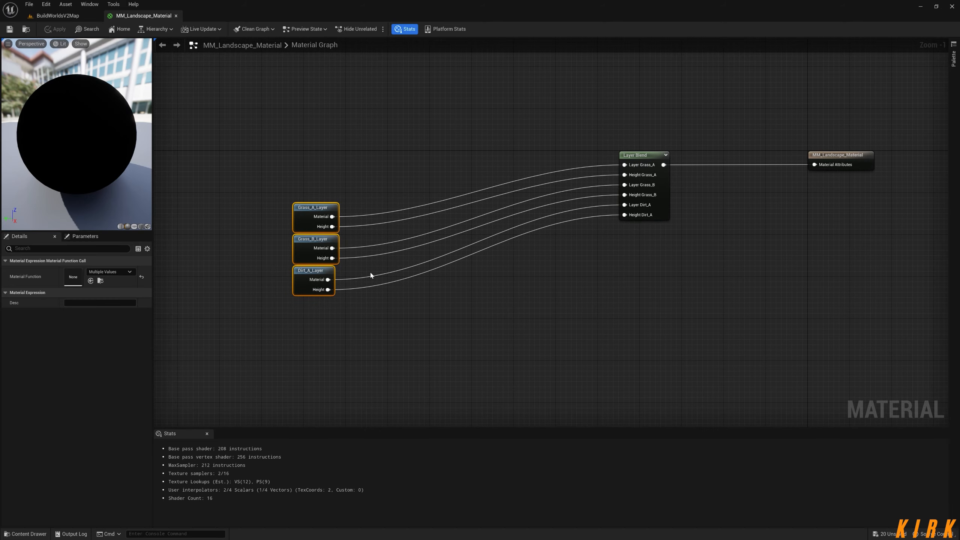
click(404, 29)
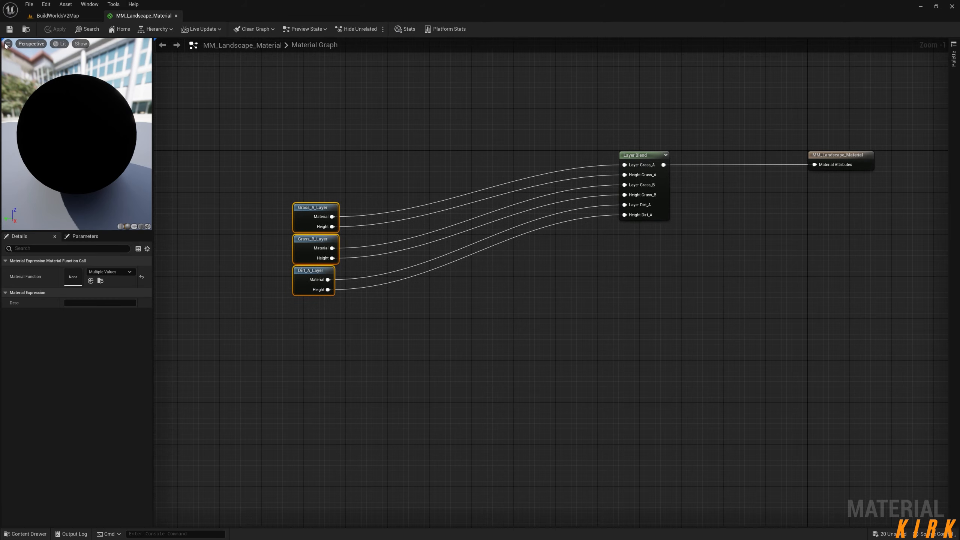
Return to BuildWorldsV2Map and examine the painted Dirt_A patch and its edges up close.
click(60, 15)
mouse_move(474, 361)
right_down()
mouse_move(452, 359)
mouse_move(461, 402)
mouse_move(457, 361)
mouse_move(459, 378)
mouse_move(477, 390)
mouse_move(478, 358)
right_up()
key(w)
key(w)
key(s)
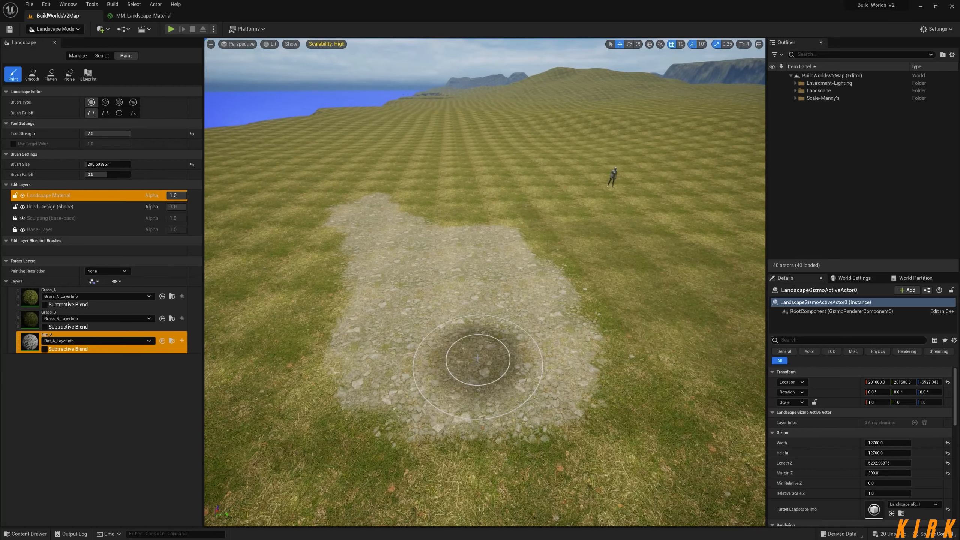